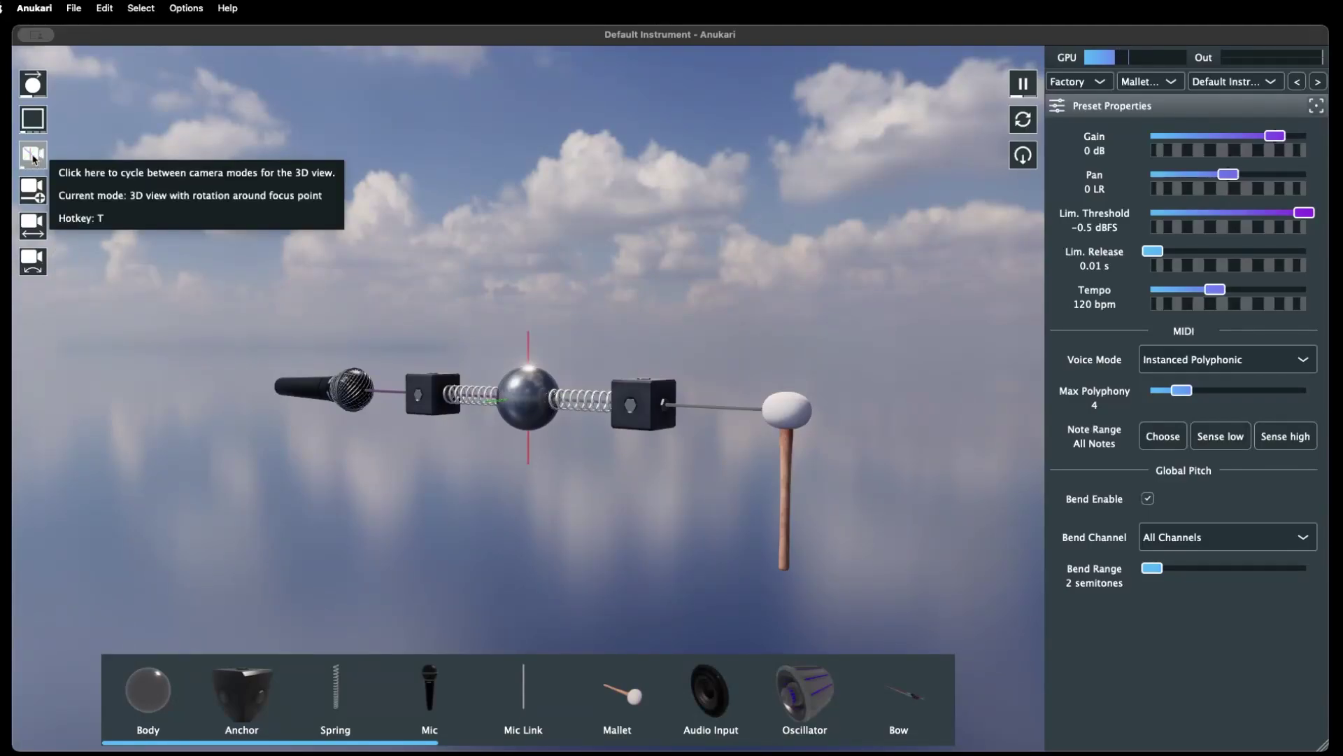
Cycle through the top, side and perspective camera modes, then the X, Y and Z views
{"action": "left_click", "coordinate": [33, 159]}
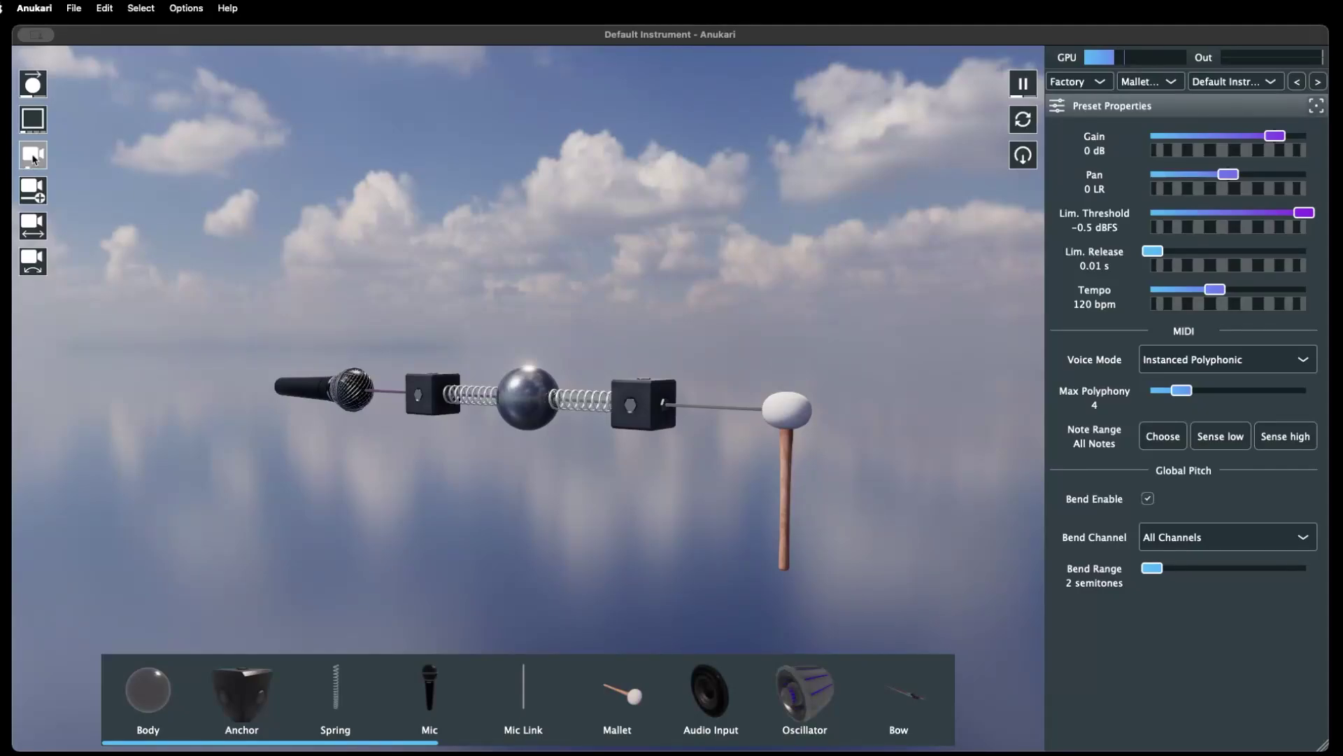
{"action": "left_click", "coordinate": [33, 159]}
{"action": "left_click", "coordinate": [33, 160]}
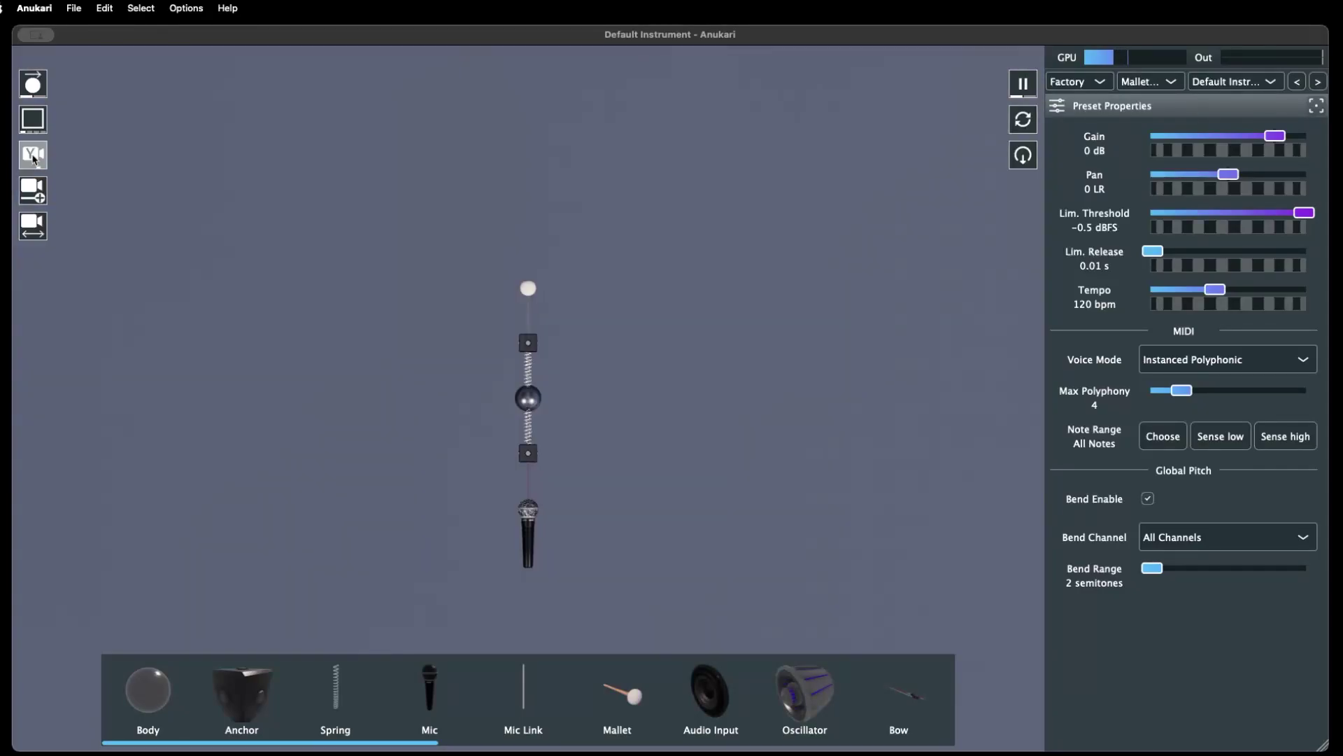
{"action": "left_click", "coordinate": [33, 159]}
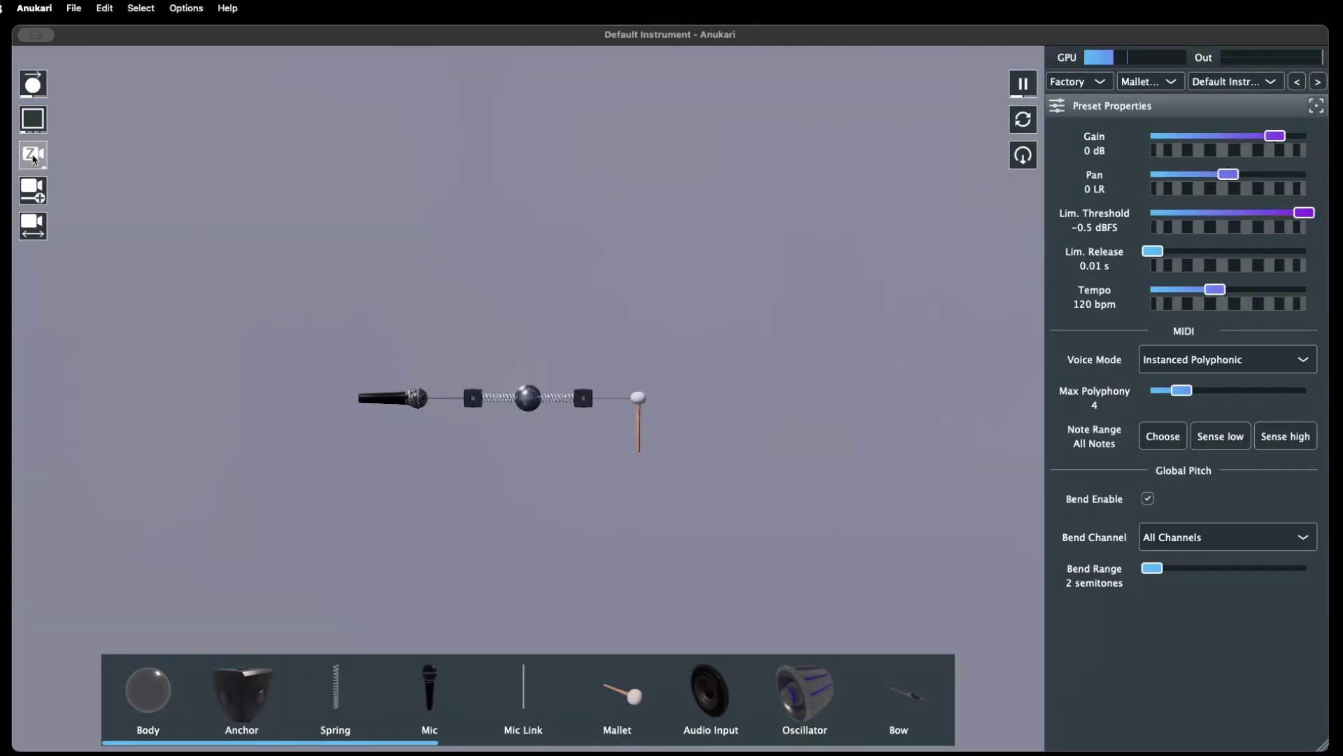
{"action": "left_click", "coordinate": [33, 159]}
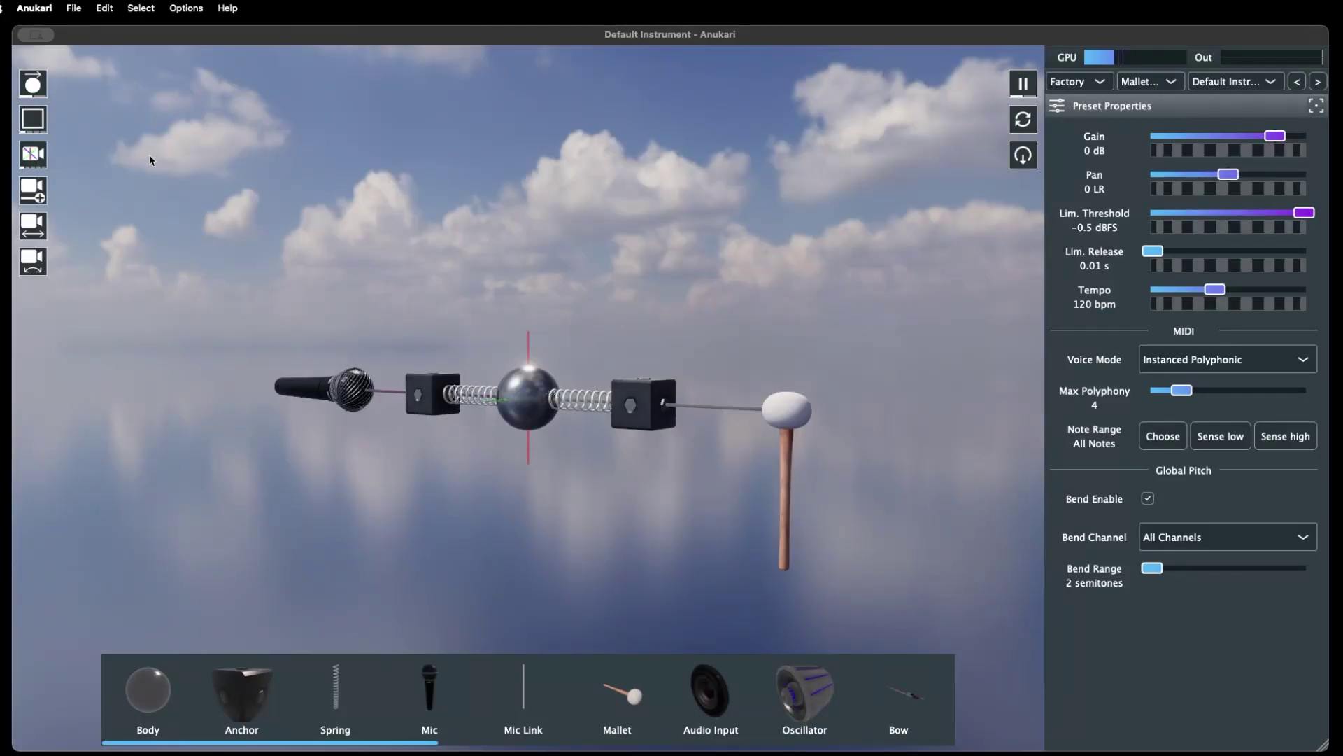
{"action": "key", "text": "x"}
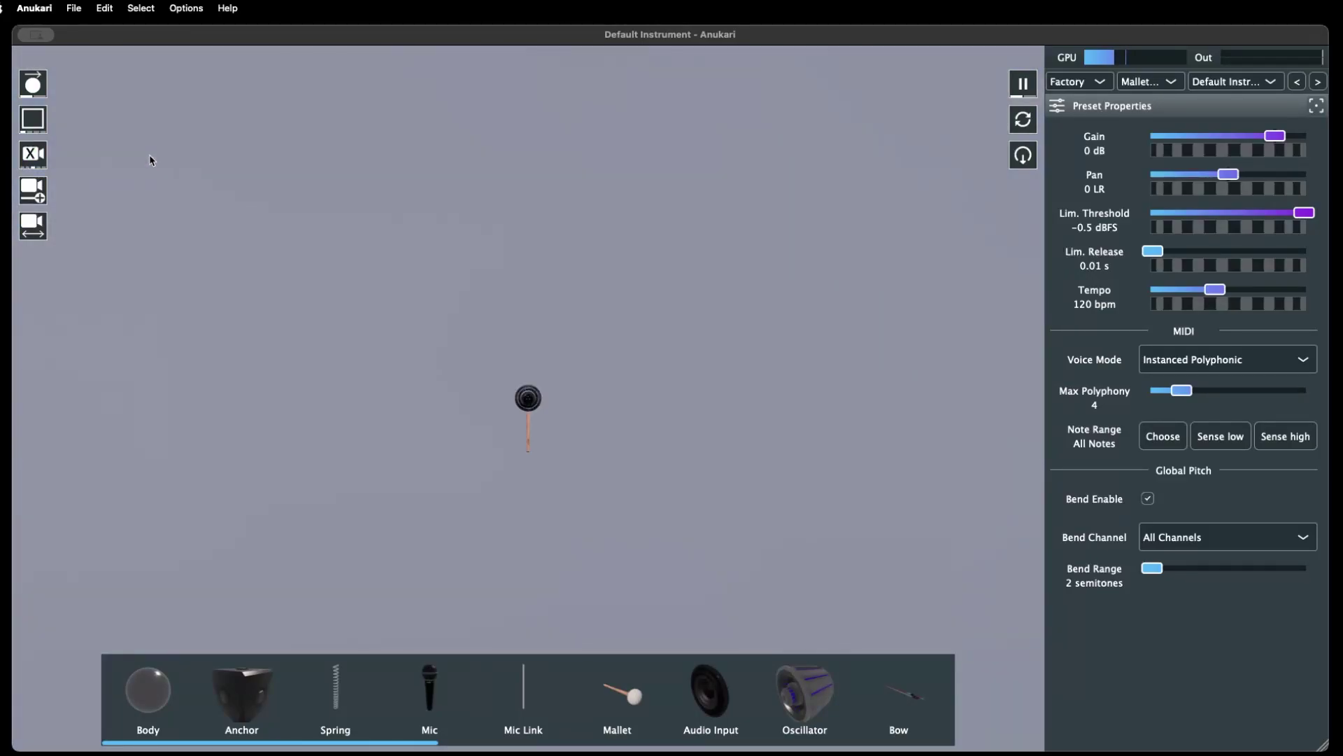
{"action": "key", "text": "y"}
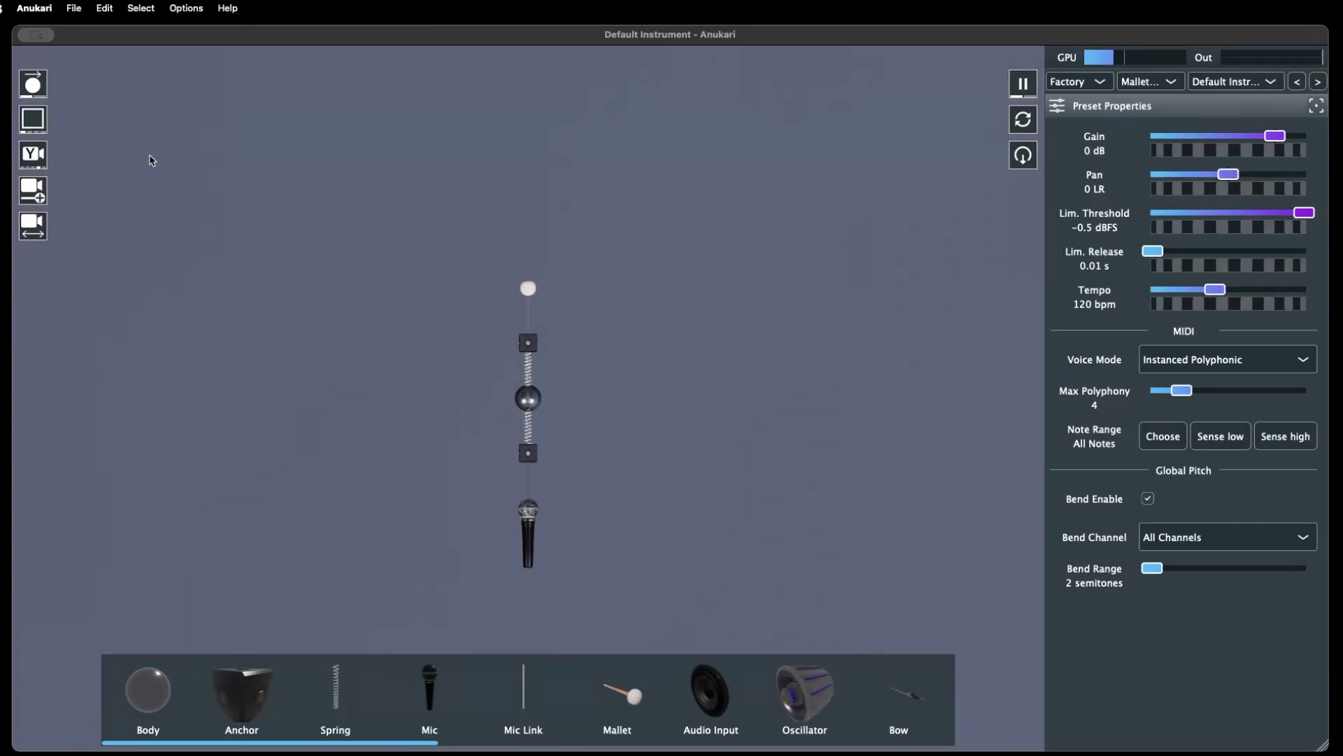
{"action": "key", "text": "z"}
{"action": "key", "text": "z"}
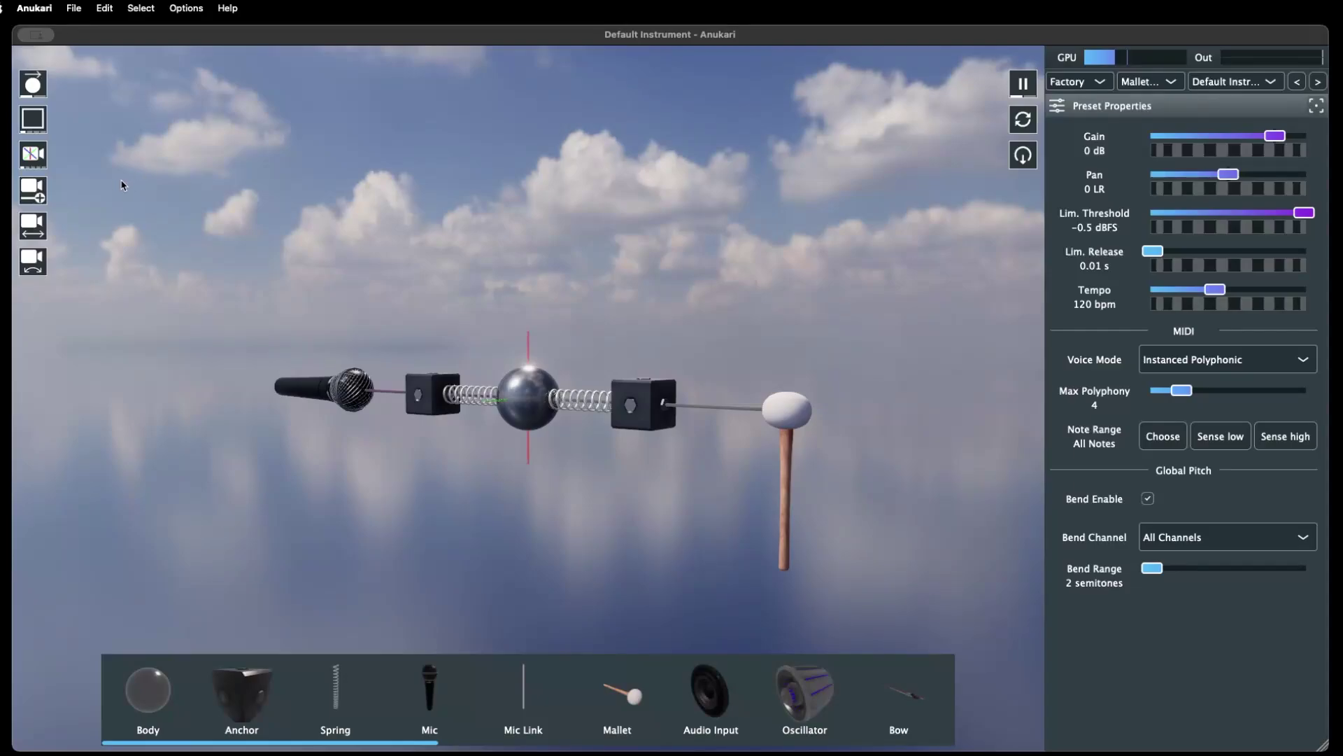
Zoom the camera in on the instrument and pan it so it slides left
{"action": "mouse_move", "coordinate": [33, 190]}
{"action": "left_mouse_down"}
{"action": "mouse_move", "coordinate": [33, 154]}
{"action": "mouse_move", "coordinate": [33, 201]}
{"action": "mouse_move", "coordinate": [33, 179]}
{"action": "left_mouse_up"}
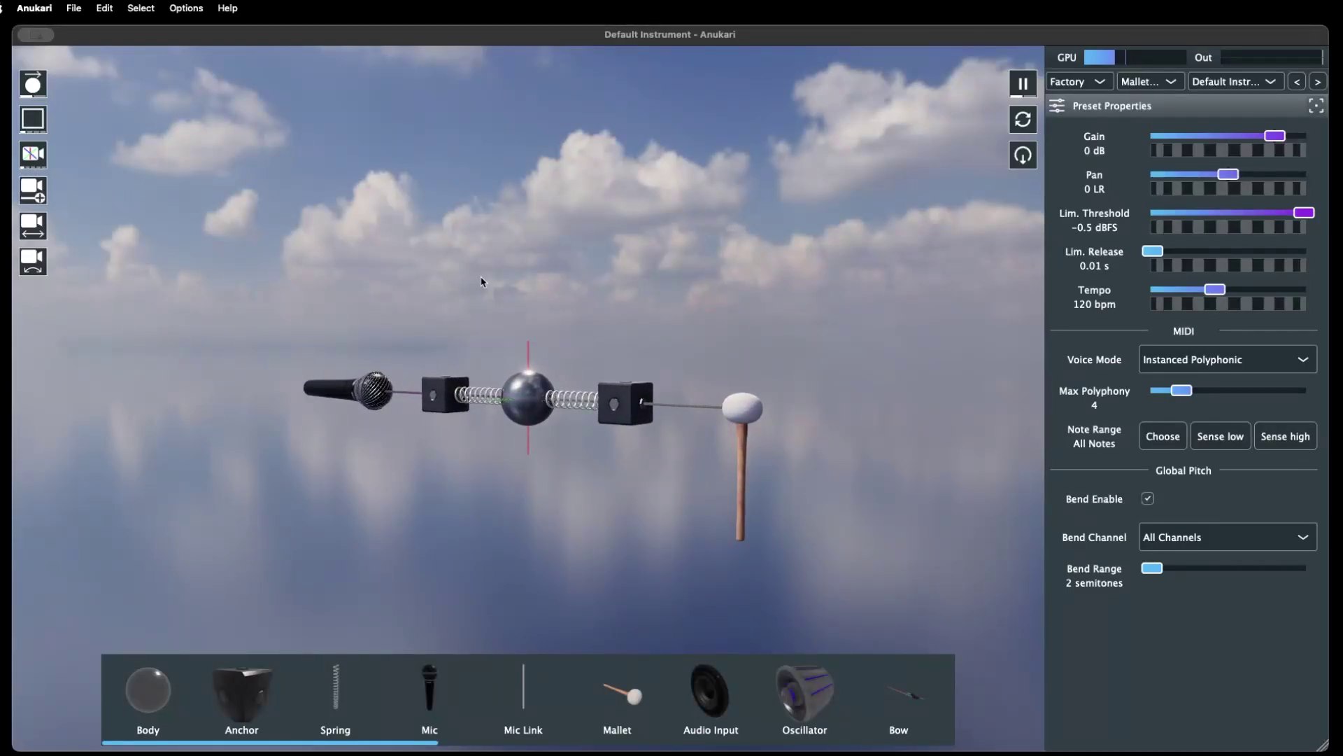
{"action": "scroll", "coordinate": [515, 403], "scroll_direction": "down", "scroll_amount": 5}
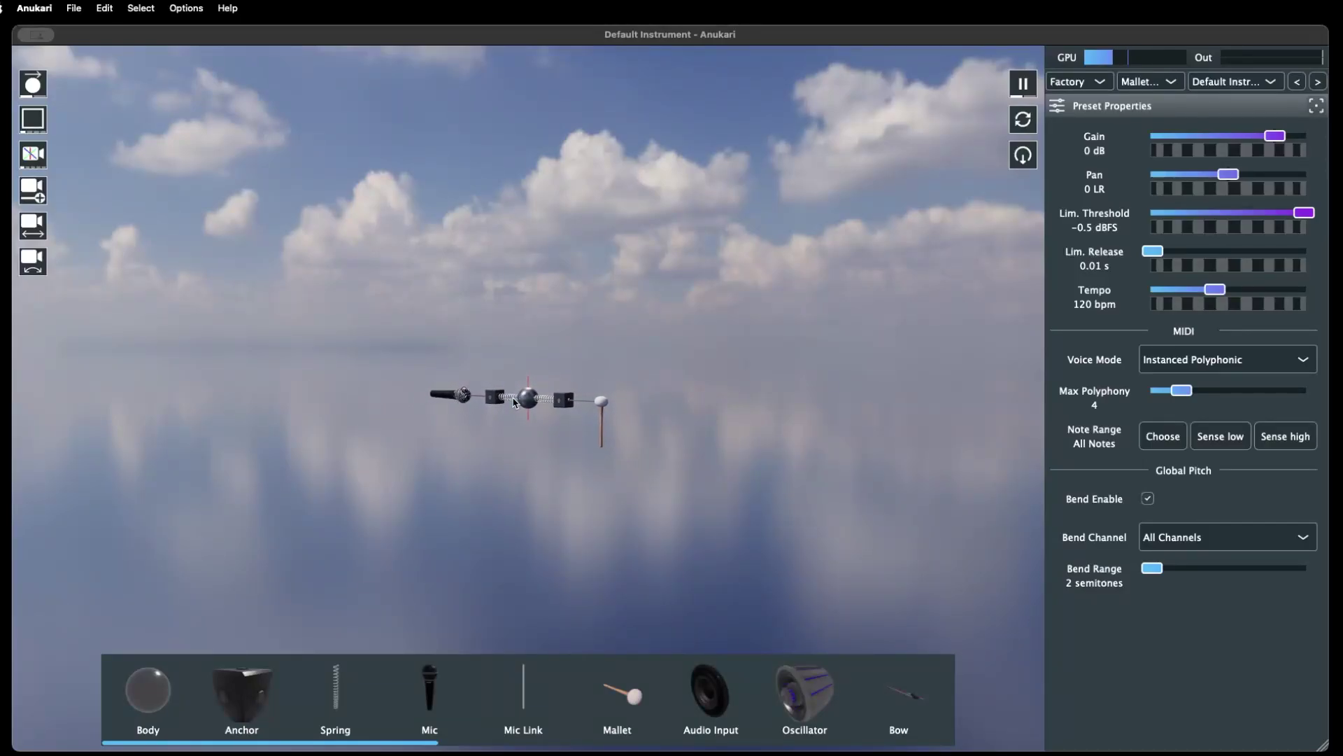
{"action": "scroll", "coordinate": [514, 402], "scroll_direction": "up", "scroll_amount": 5}
{"action": "scroll", "coordinate": [514, 402], "scroll_direction": "up", "scroll_amount": 8}
{"action": "scroll", "coordinate": [510, 406], "scroll_direction": "down", "scroll_amount": 8}
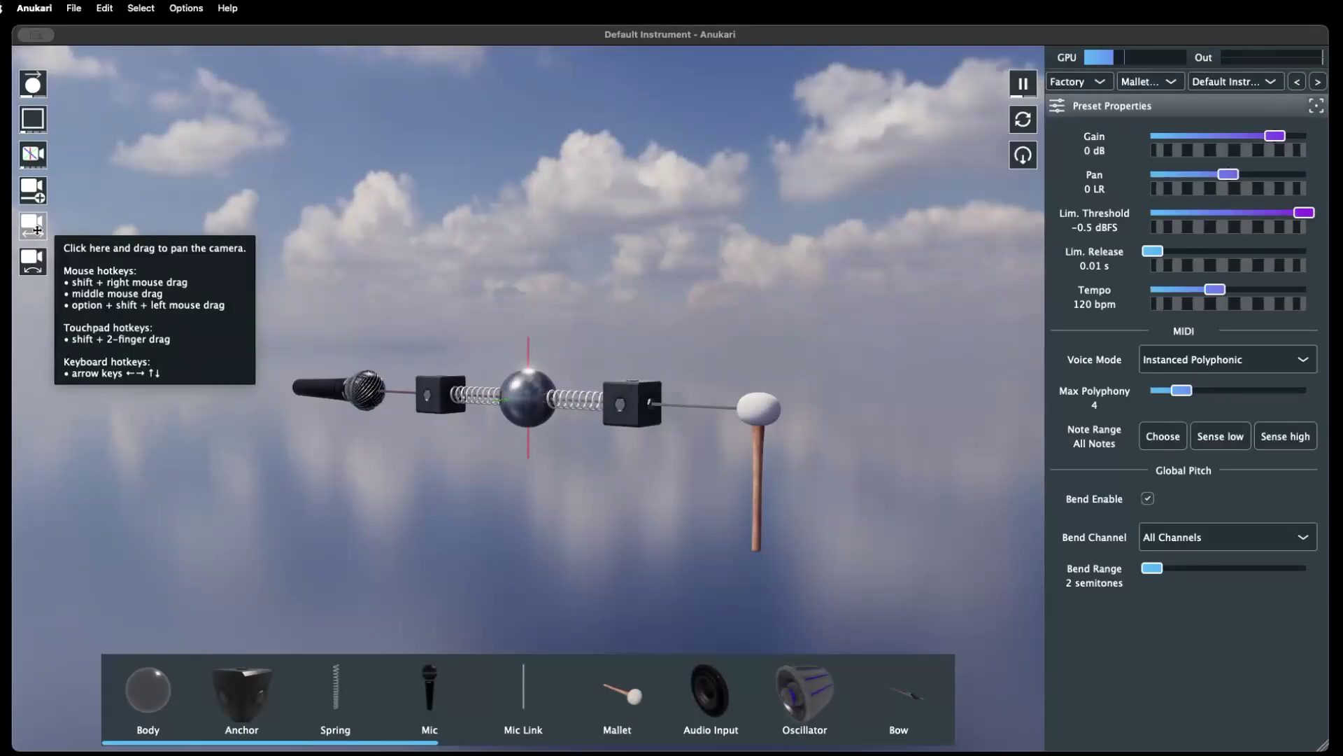
{"action": "mouse_move", "coordinate": [36, 228]}
{"action": "left_mouse_down"}
{"action": "mouse_move", "coordinate": [249, 229]}
{"action": "mouse_move", "coordinate": [42, 229]}
{"action": "mouse_move", "coordinate": [133, 219]}
{"action": "mouse_move", "coordinate": [140, 107]}
{"action": "mouse_move", "coordinate": [139, 366]}
{"action": "mouse_move", "coordinate": [140, 217]}
{"action": "mouse_move", "coordinate": [56, 224]}
{"action": "left_mouse_up"}
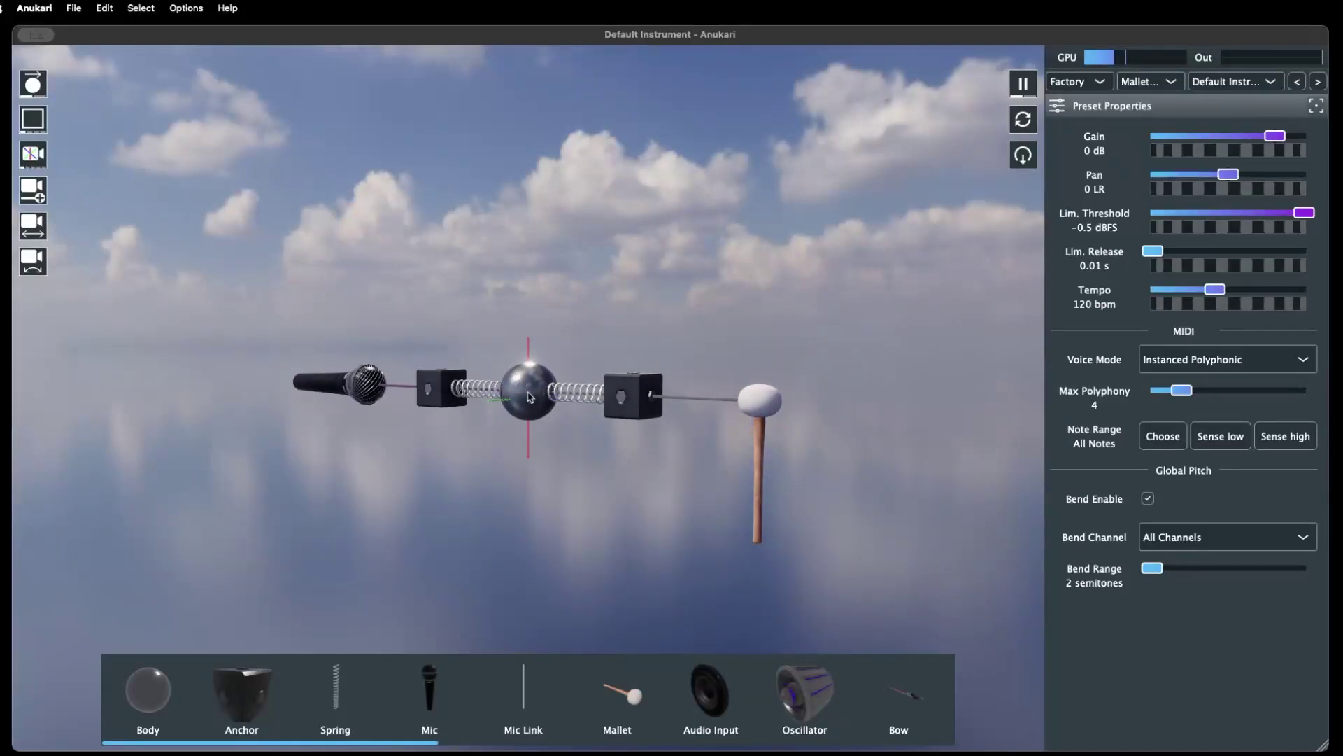
{"action": "mouse_move", "coordinate": [530, 396]}
{"action": "middle_mouse_down"}
{"action": "mouse_move", "coordinate": [303, 393]}
{"action": "mouse_move", "coordinate": [742, 390]}
{"action": "mouse_move", "coordinate": [524, 401]}
{"action": "mouse_move", "coordinate": [515, 270]}
{"action": "mouse_move", "coordinate": [630, 233]}
{"action": "mouse_move", "coordinate": [672, 444]}
{"action": "mouse_move", "coordinate": [404, 450]}
{"action": "mouse_move", "coordinate": [411, 282]}
{"action": "mouse_move", "coordinate": [641, 346]}
{"action": "mouse_move", "coordinate": [566, 392]}
{"action": "mouse_move", "coordinate": [527, 396]}
{"action": "middle_mouse_up"}
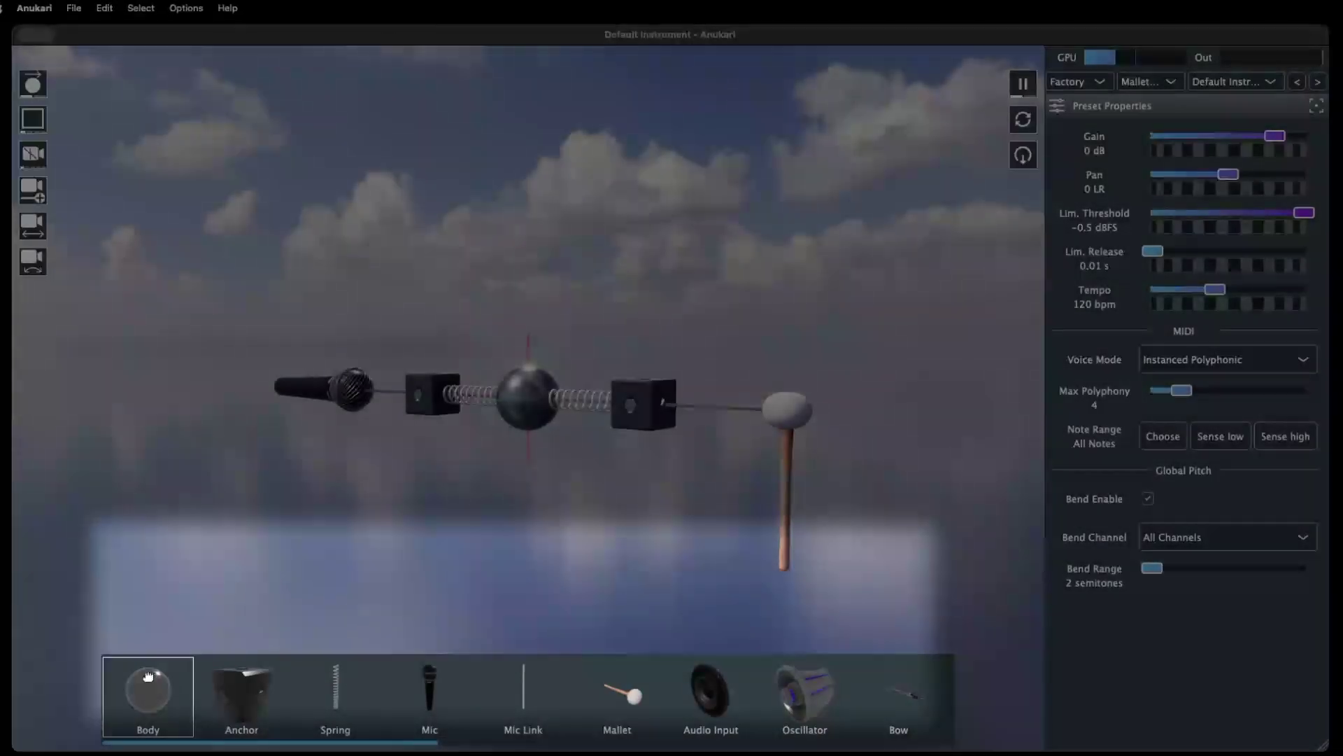
Add two bodies, two anchors and two microphones to the scene
{"action": "left_click_drag", "start_coordinate": [148, 689], "coordinate": [135, 471]}
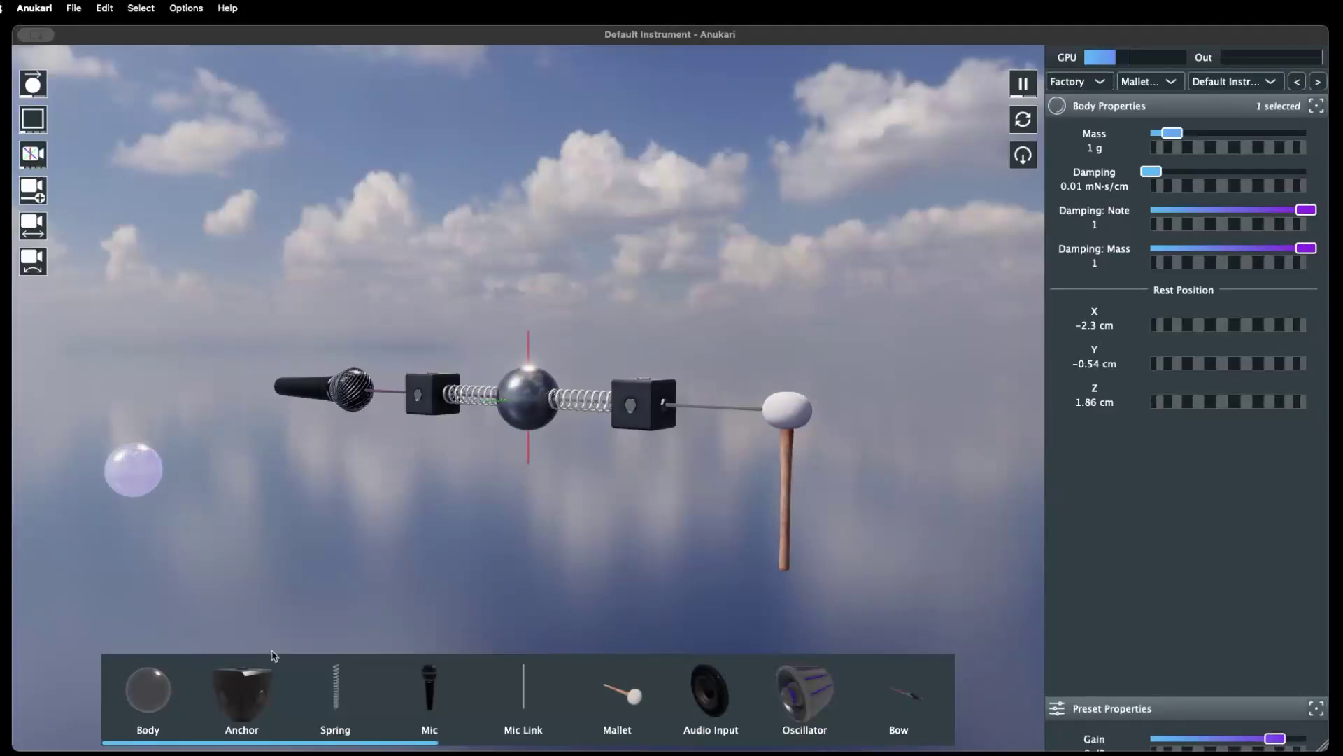
{"action": "left_click_drag", "start_coordinate": [255, 686], "coordinate": [266, 511]}
{"action": "left_click_drag", "start_coordinate": [433, 673], "coordinate": [462, 532]}
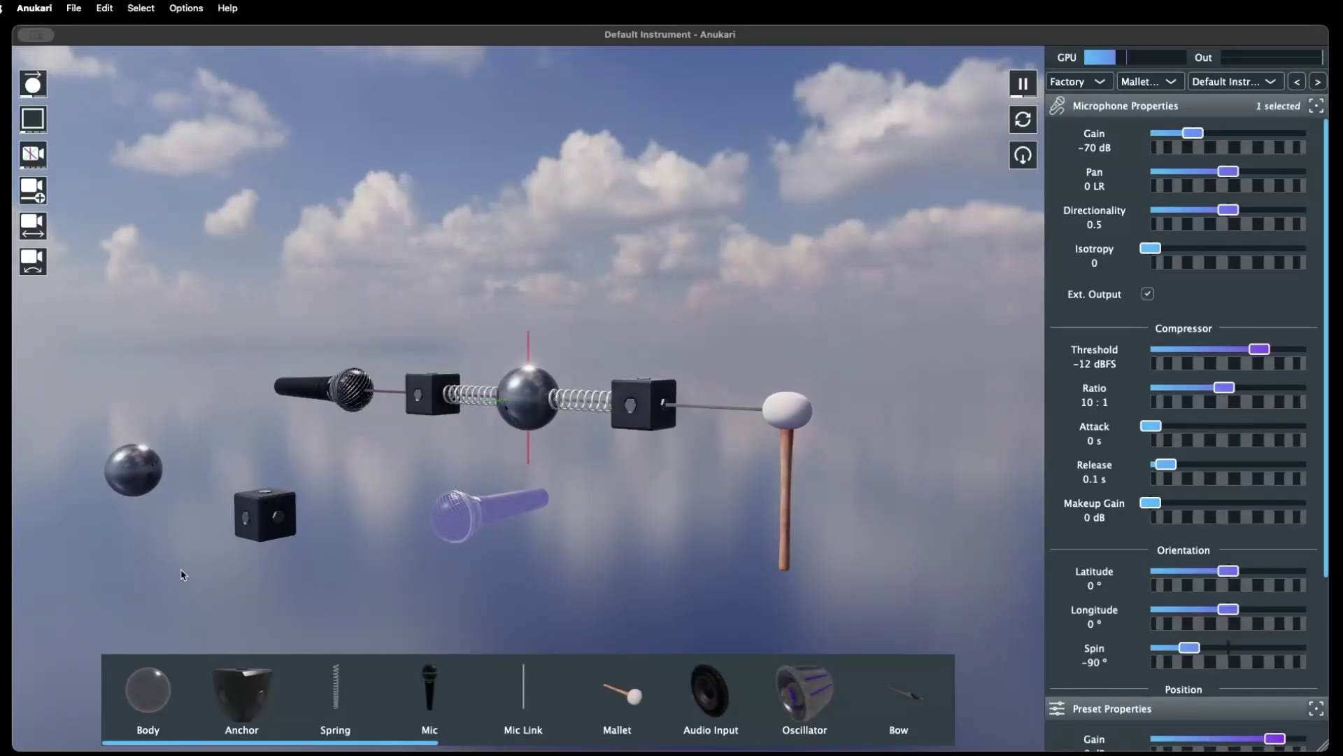
{"action": "left_click", "coordinate": [204, 257]}
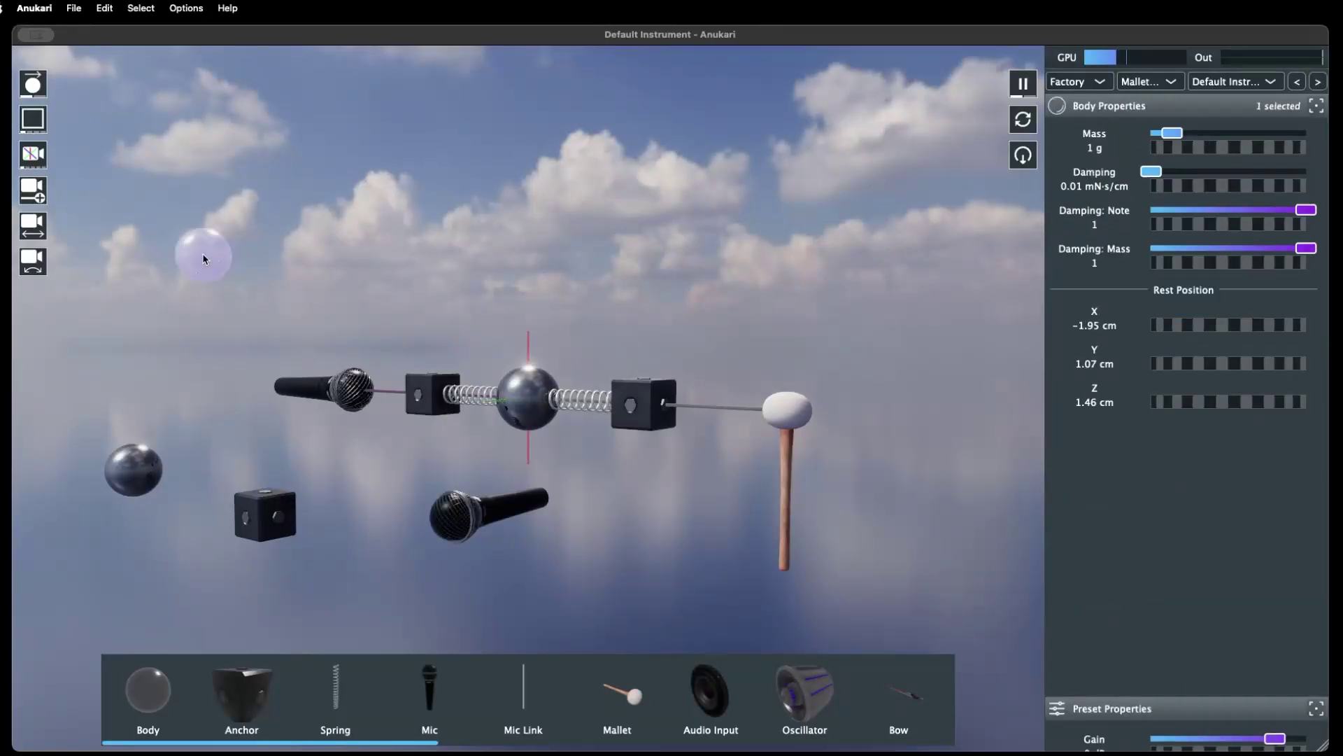
{"action": "left_click", "coordinate": [465, 261]}
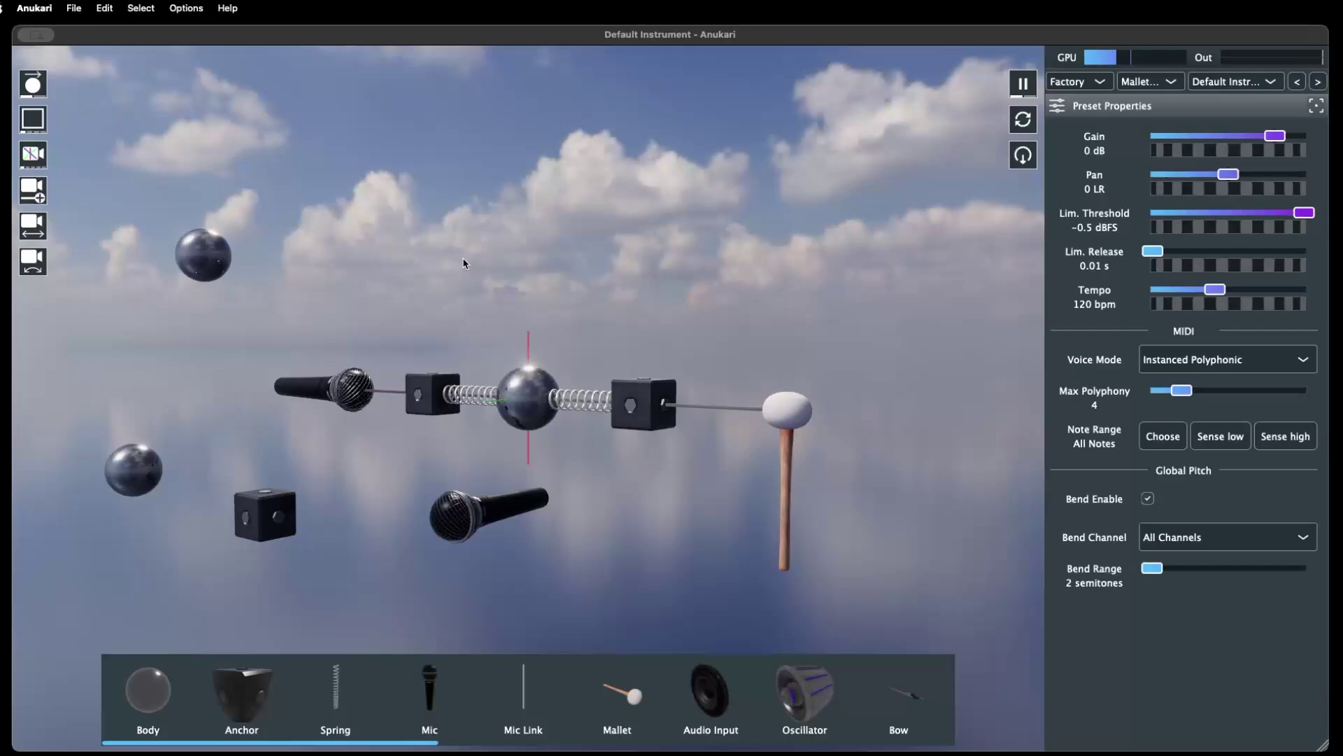
{"action": "left_click", "coordinate": [637, 266]}
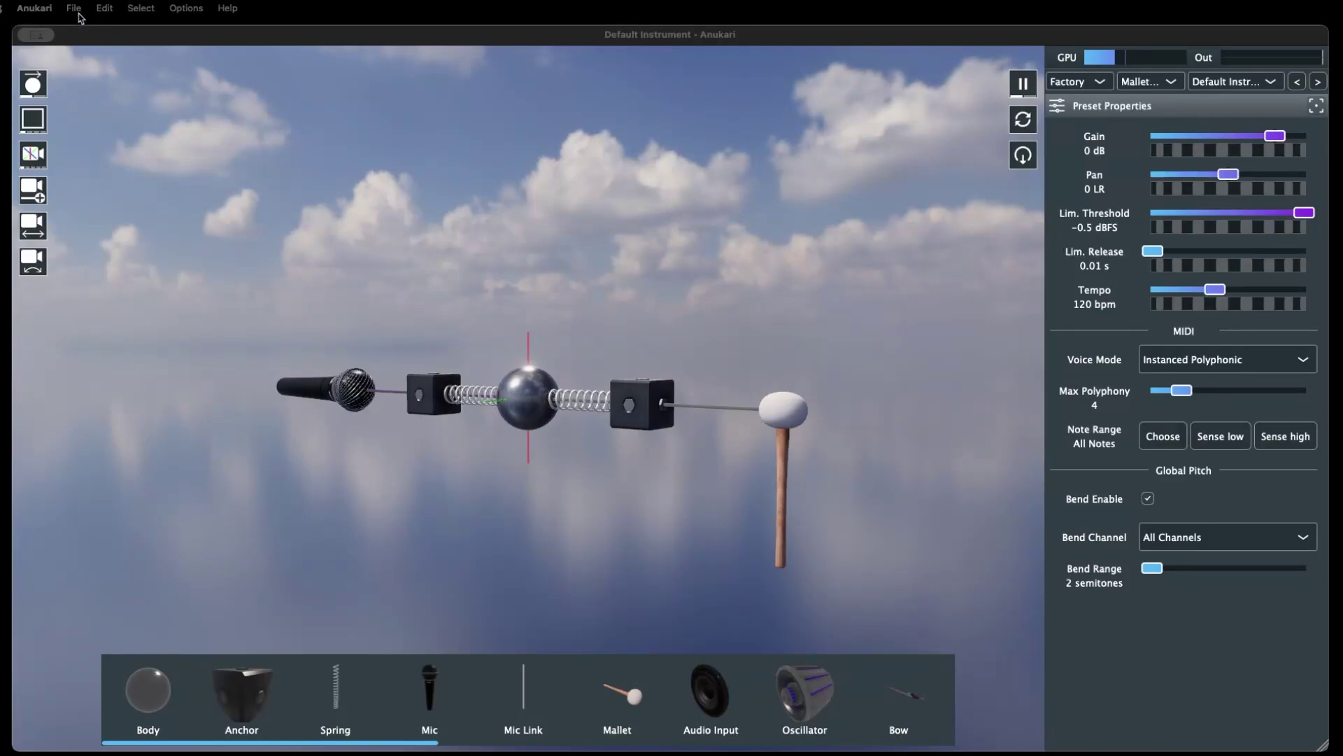
Open singleton-flute-silly-mono.ank from the factory presets without saving the current instrument
{"action": "left_click", "coordinate": [79, 15]}
{"action": "mouse_move", "coordinate": [81, 51]}
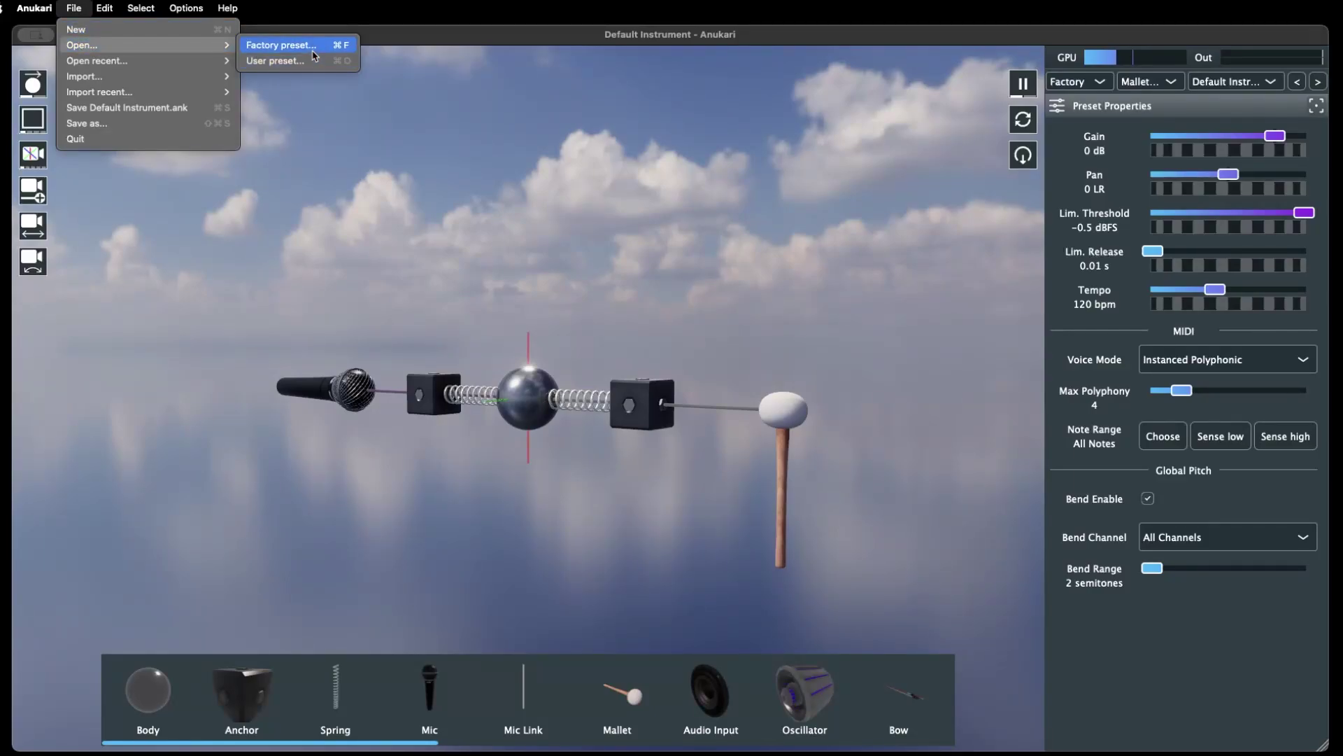
{"action": "left_click", "coordinate": [312, 47]}
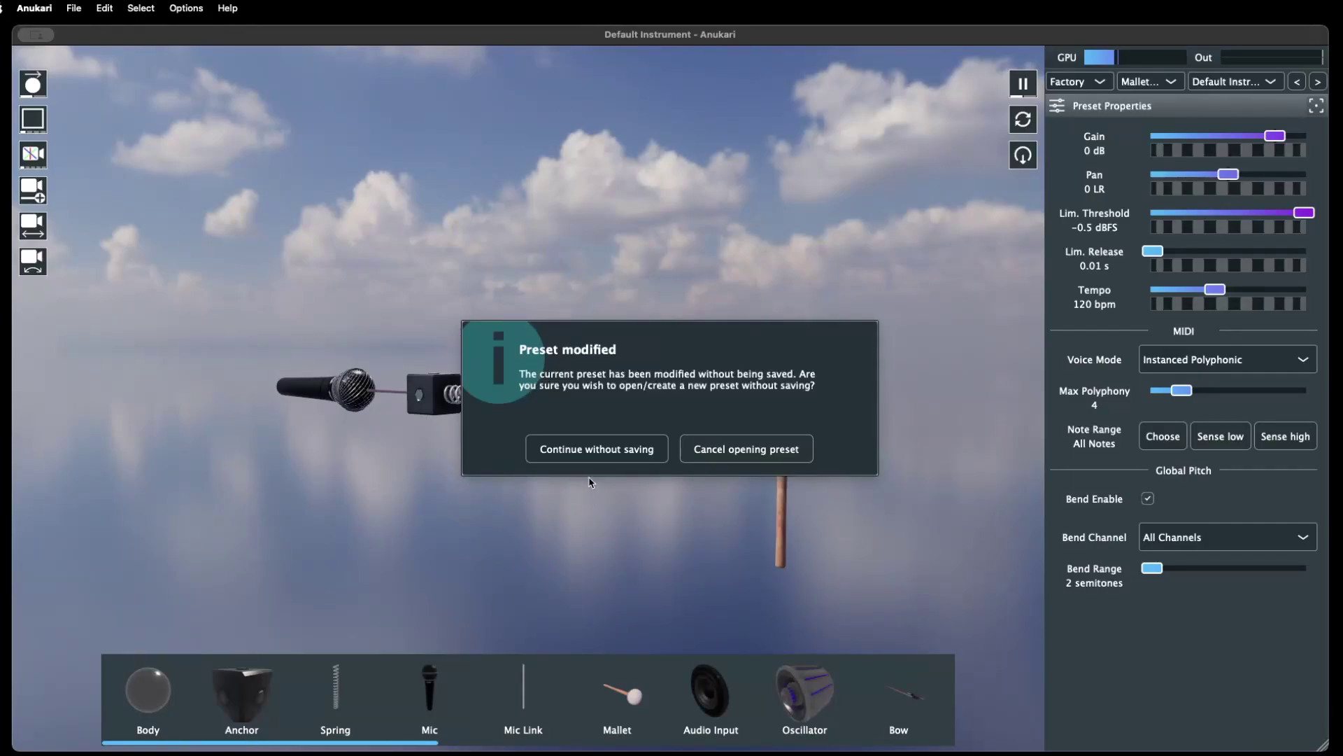
{"action": "left_click", "coordinate": [591, 452]}
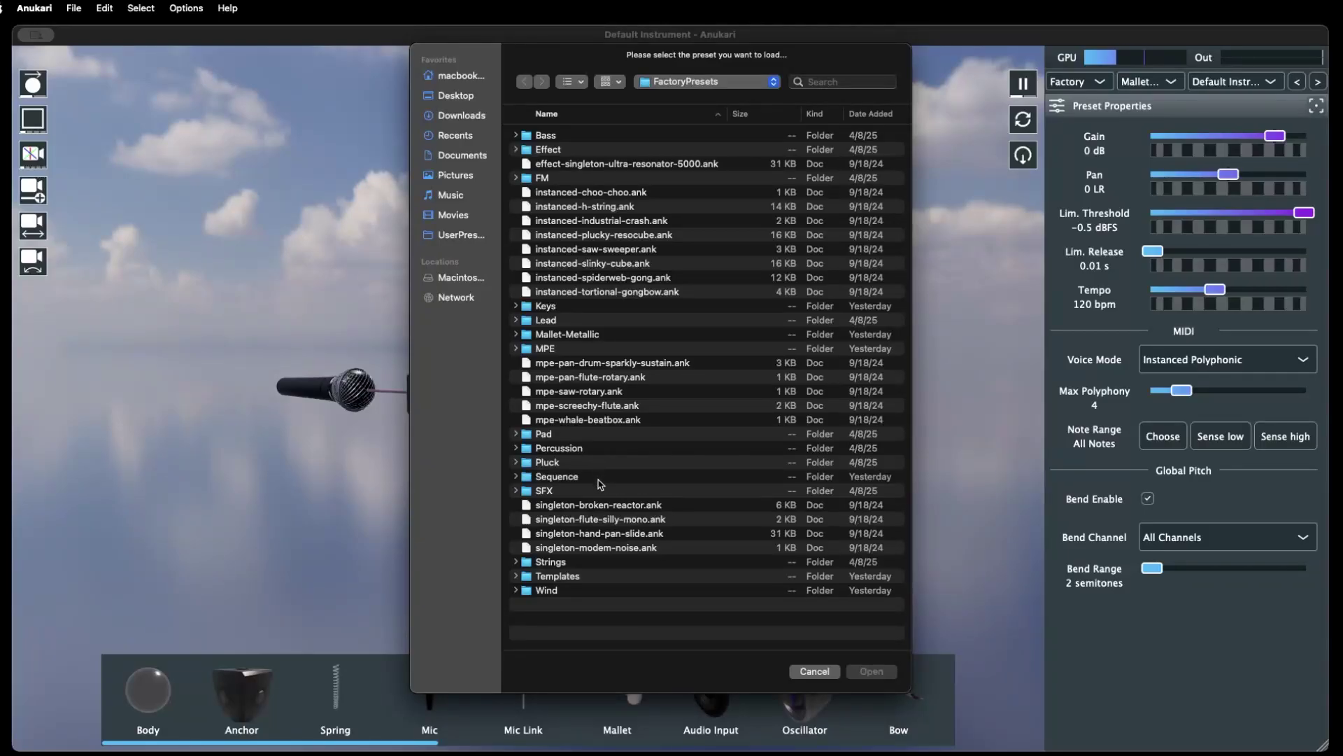
{"action": "left_click", "coordinate": [604, 524]}
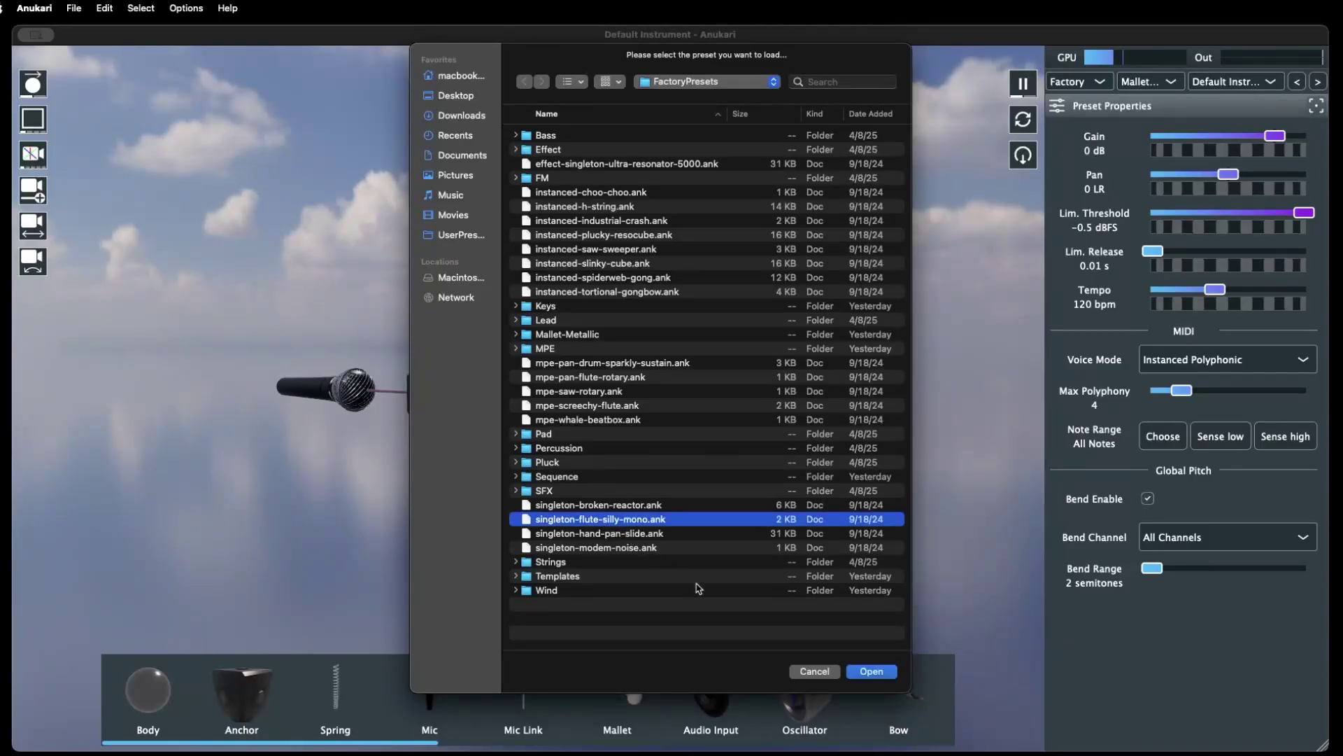
{"action": "left_click", "coordinate": [858, 673]}
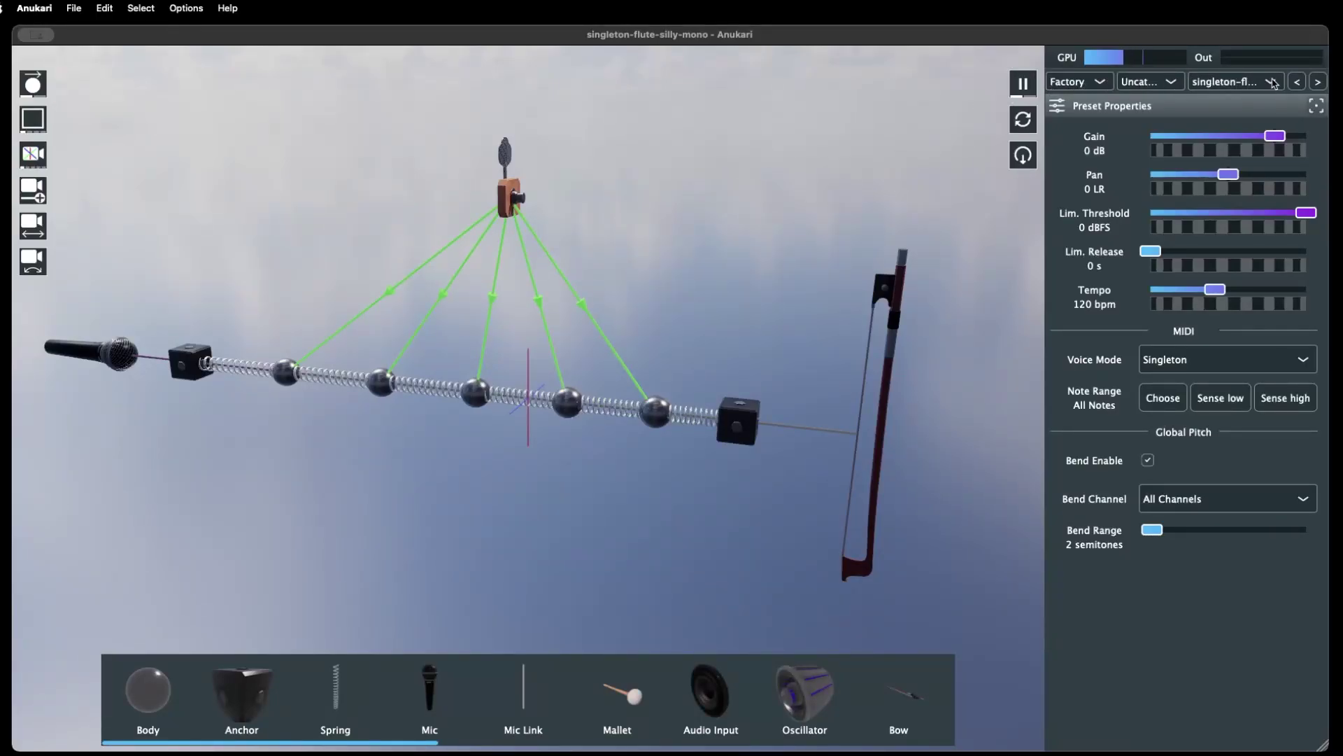
Choose the Lead preset category and load the Analog Hum preset
{"action": "left_click", "coordinate": [1051, 83]}
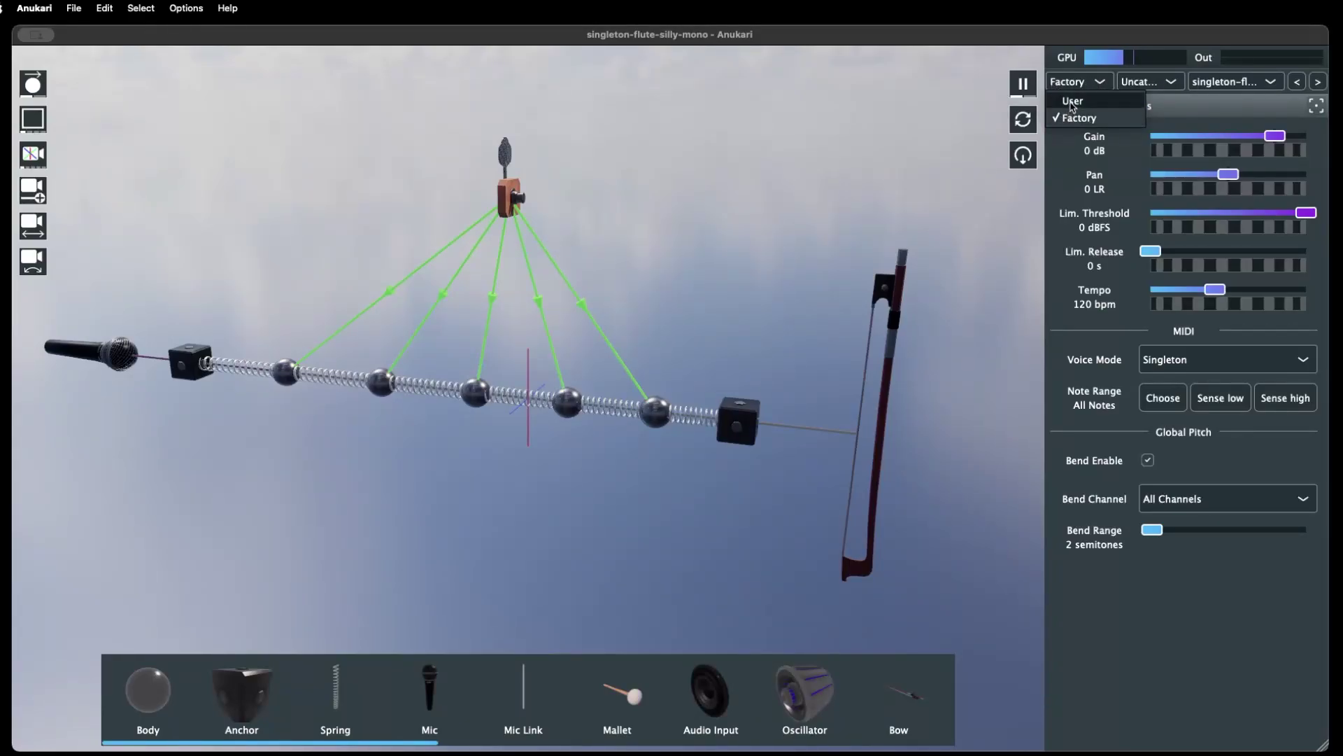
{"action": "left_click", "coordinate": [1165, 82]}
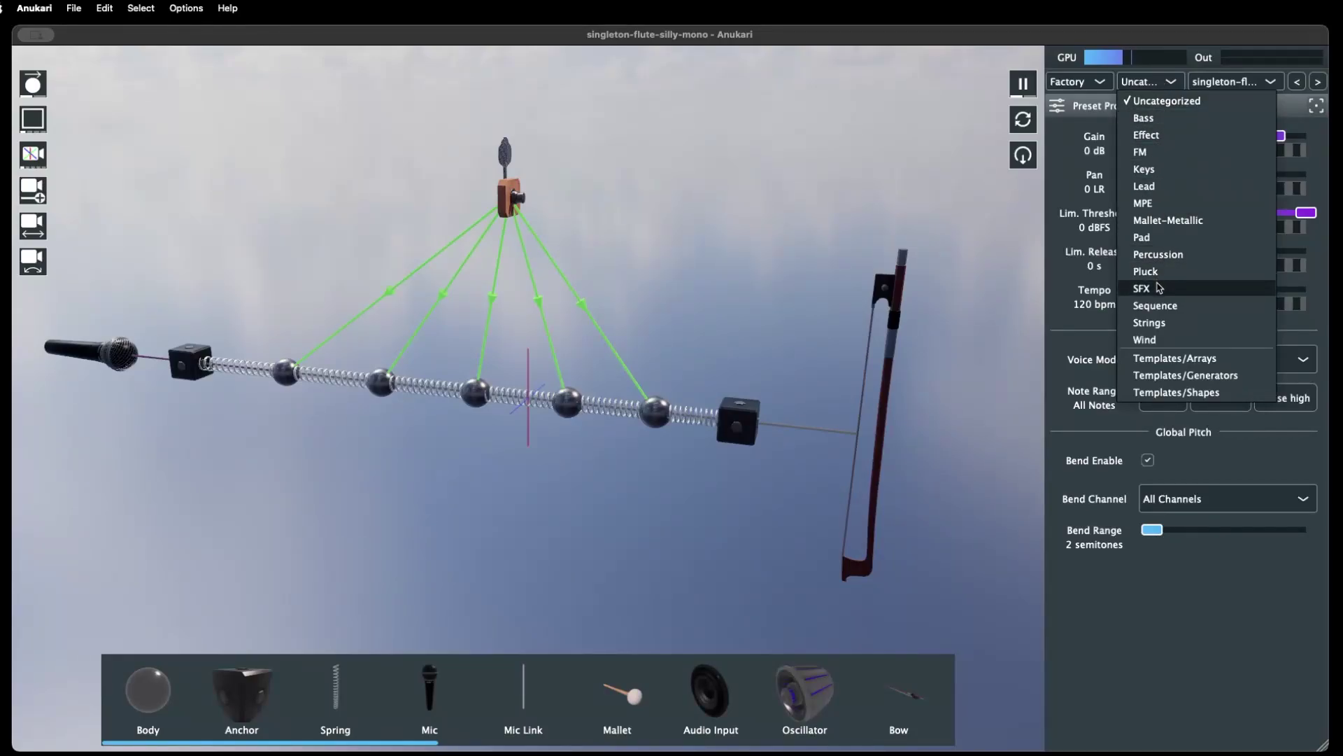
{"action": "left_click", "coordinate": [1148, 186]}
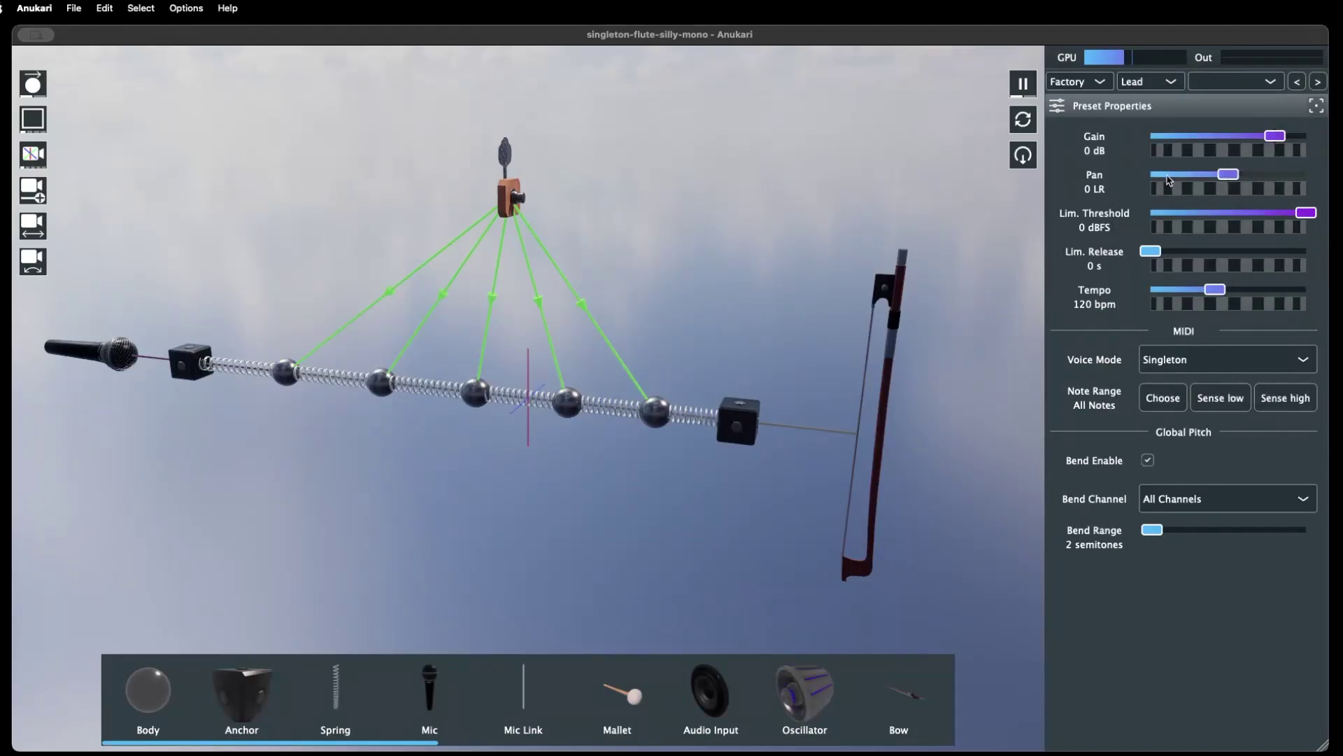
{"action": "left_click", "coordinate": [1237, 83]}
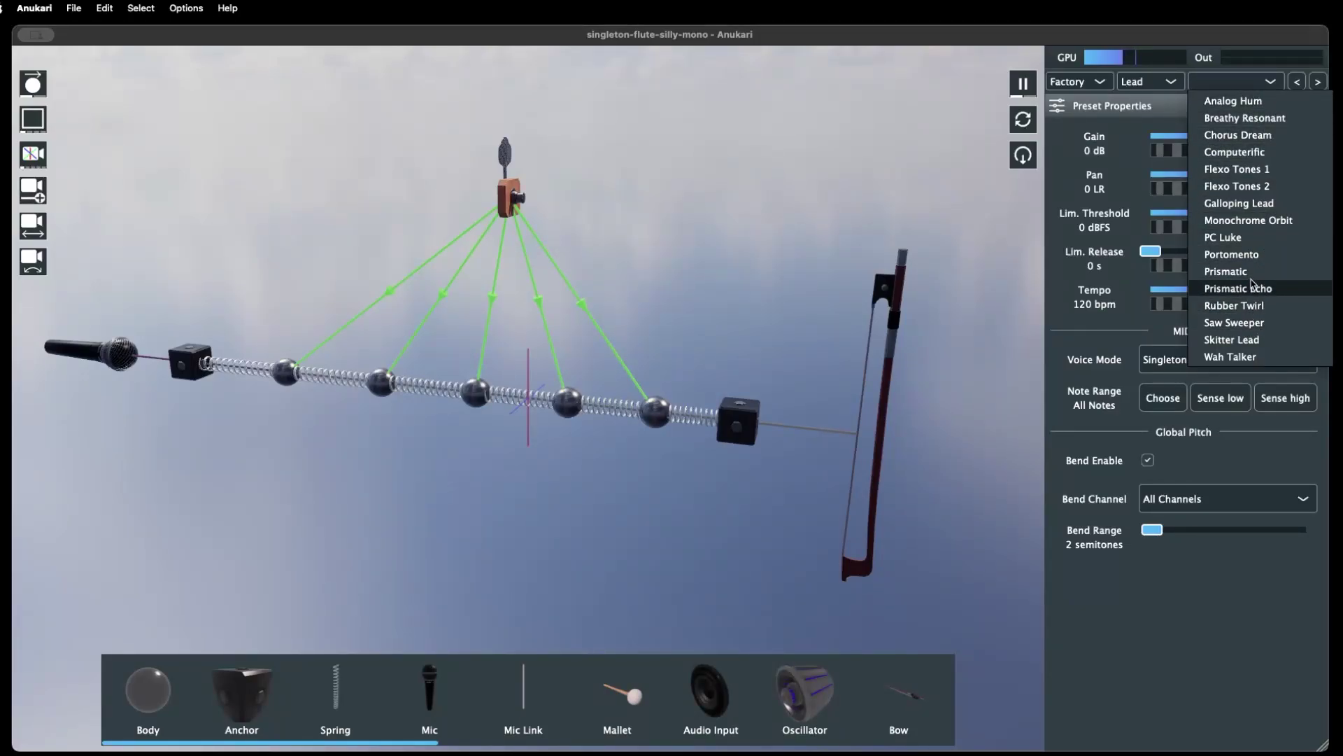
{"action": "left_click", "coordinate": [1252, 106]}
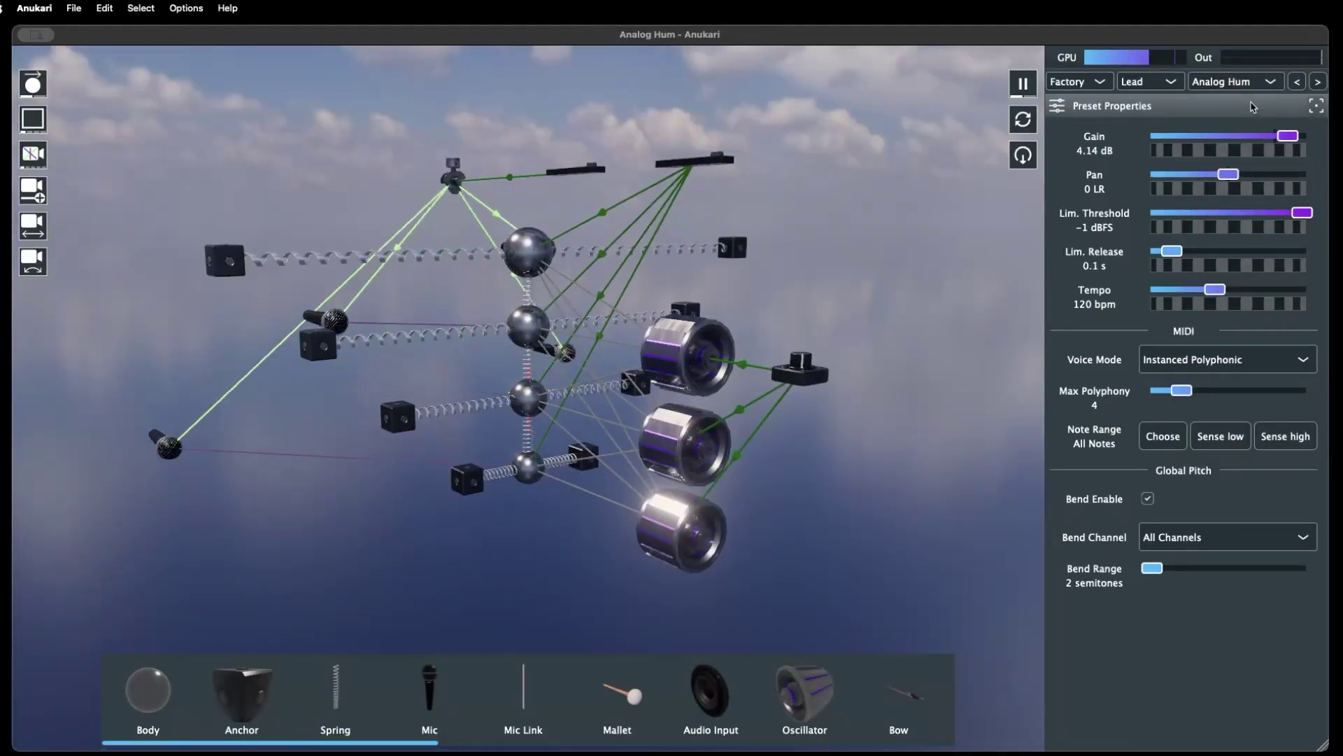
Step forward to Chorus Dream and Computerific, then back through Breathy Resonant to Analog Hum
{"action": "left_click", "coordinate": [1318, 83]}
{"action": "left_click", "coordinate": [1318, 83]}
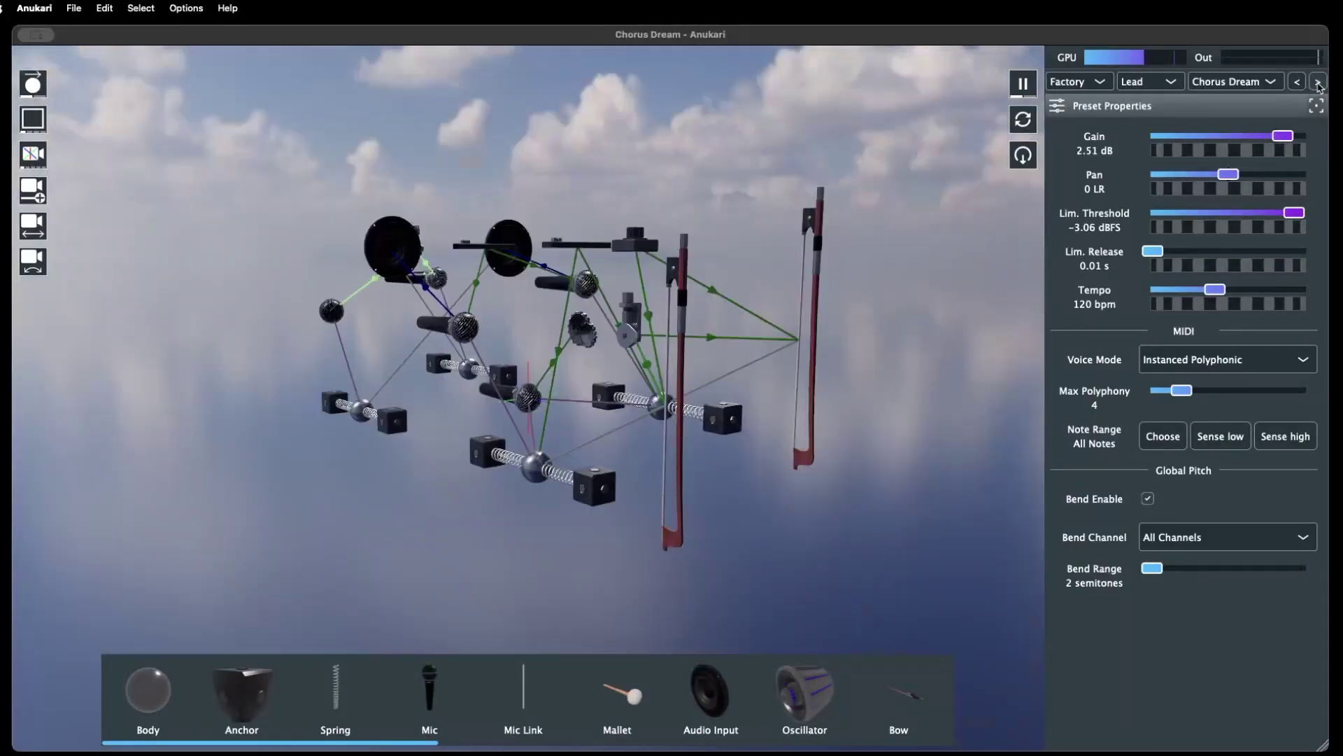
{"action": "left_click", "coordinate": [1318, 83]}
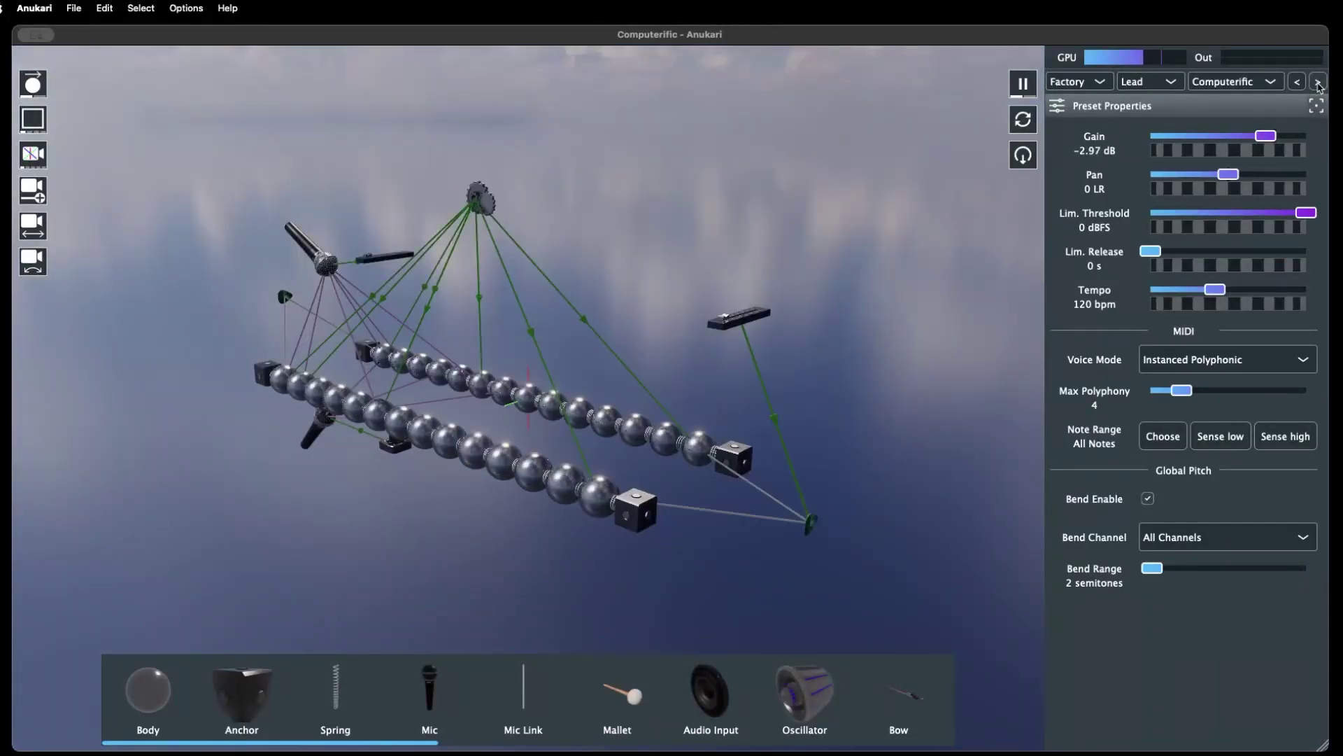
{"action": "left_click", "coordinate": [1297, 83]}
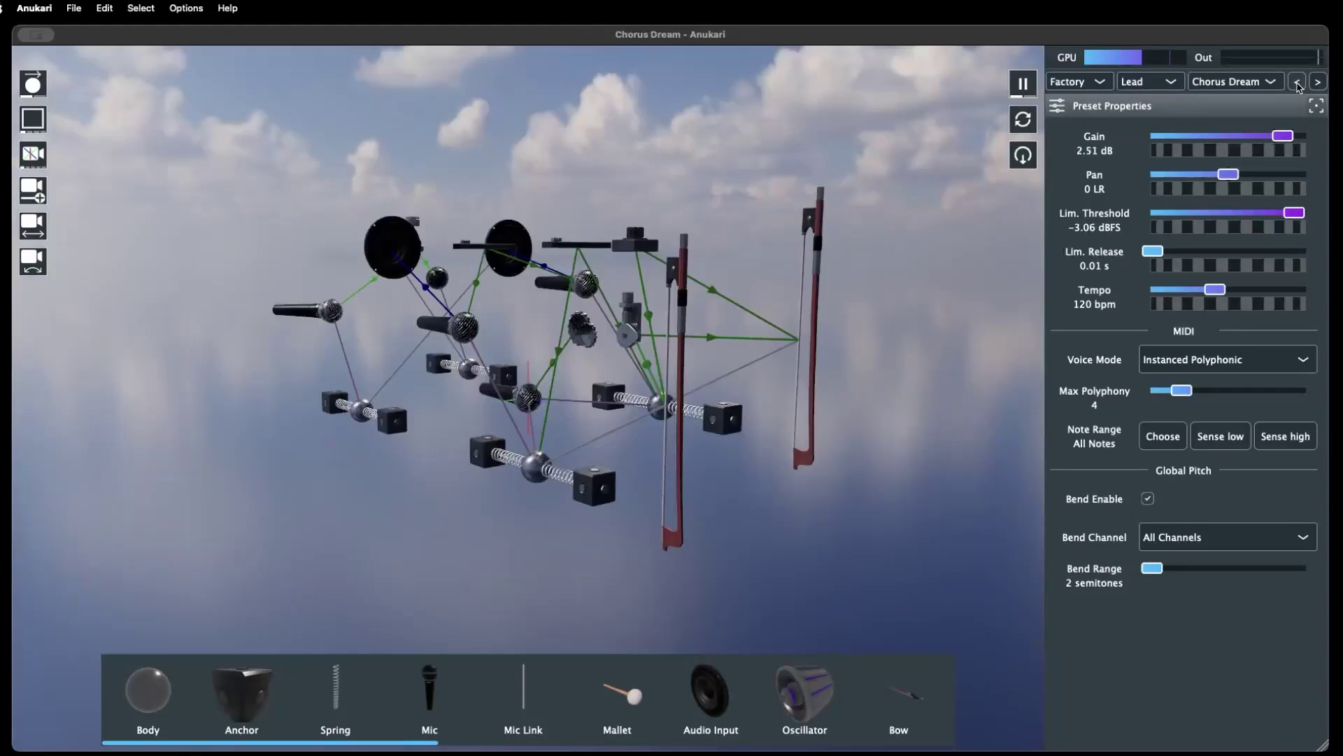
{"action": "left_click", "coordinate": [1298, 83]}
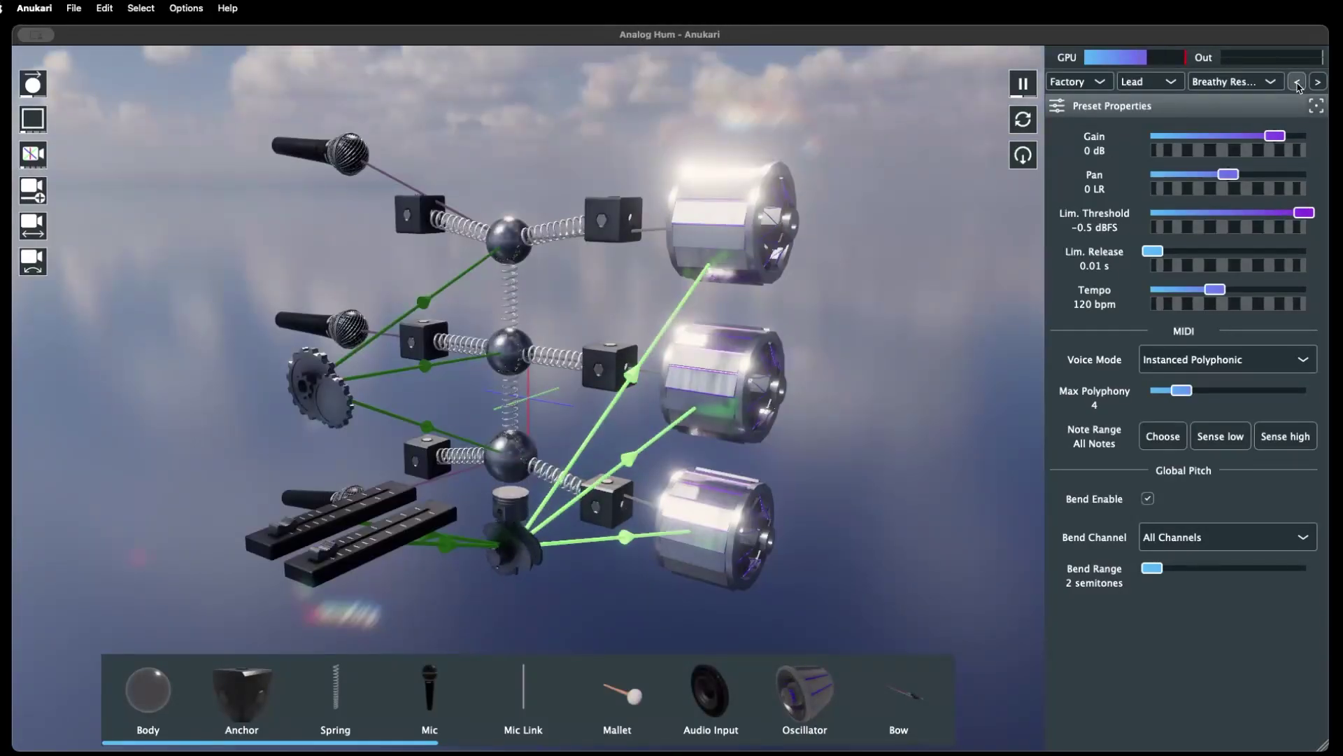
{"action": "left_click", "coordinate": [1297, 83]}
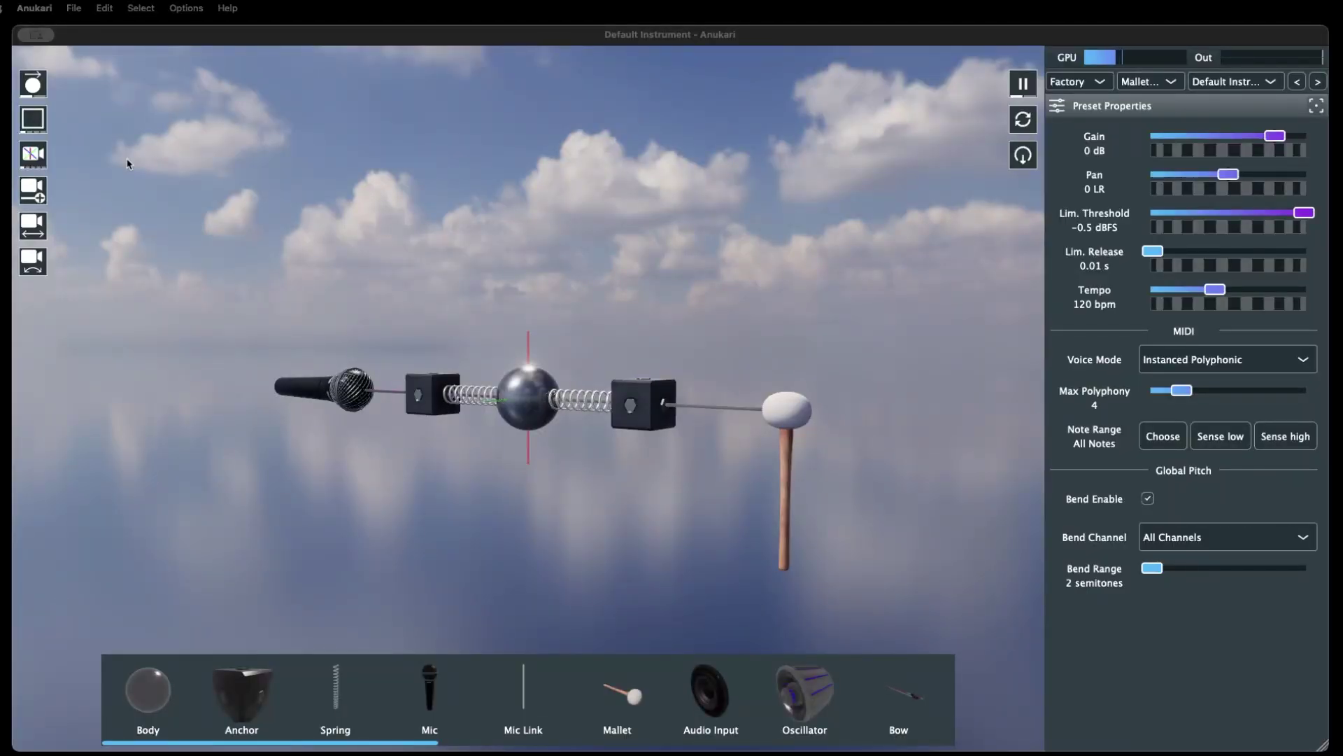
Import 2x2 Square.ank from the Shapes folder of the user presets
{"action": "left_click", "coordinate": [75, 8]}
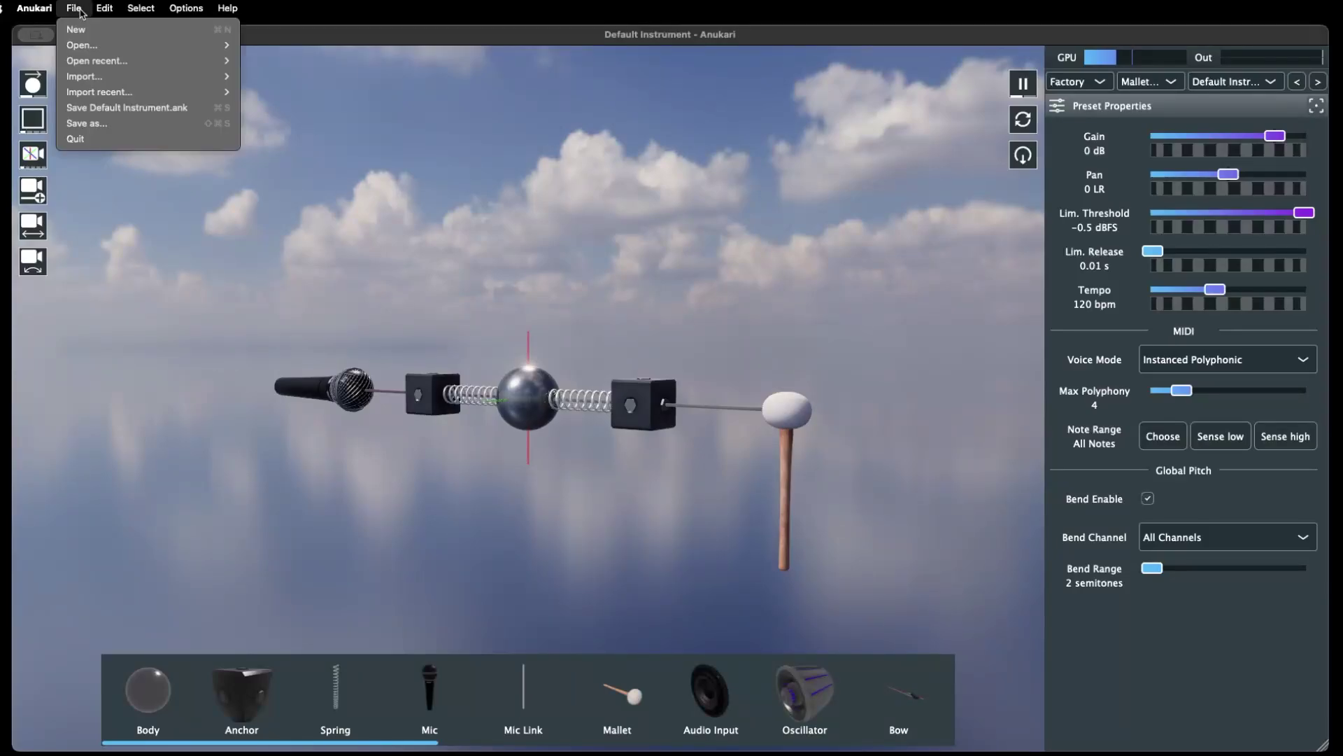
{"action": "mouse_move", "coordinate": [86, 84]}
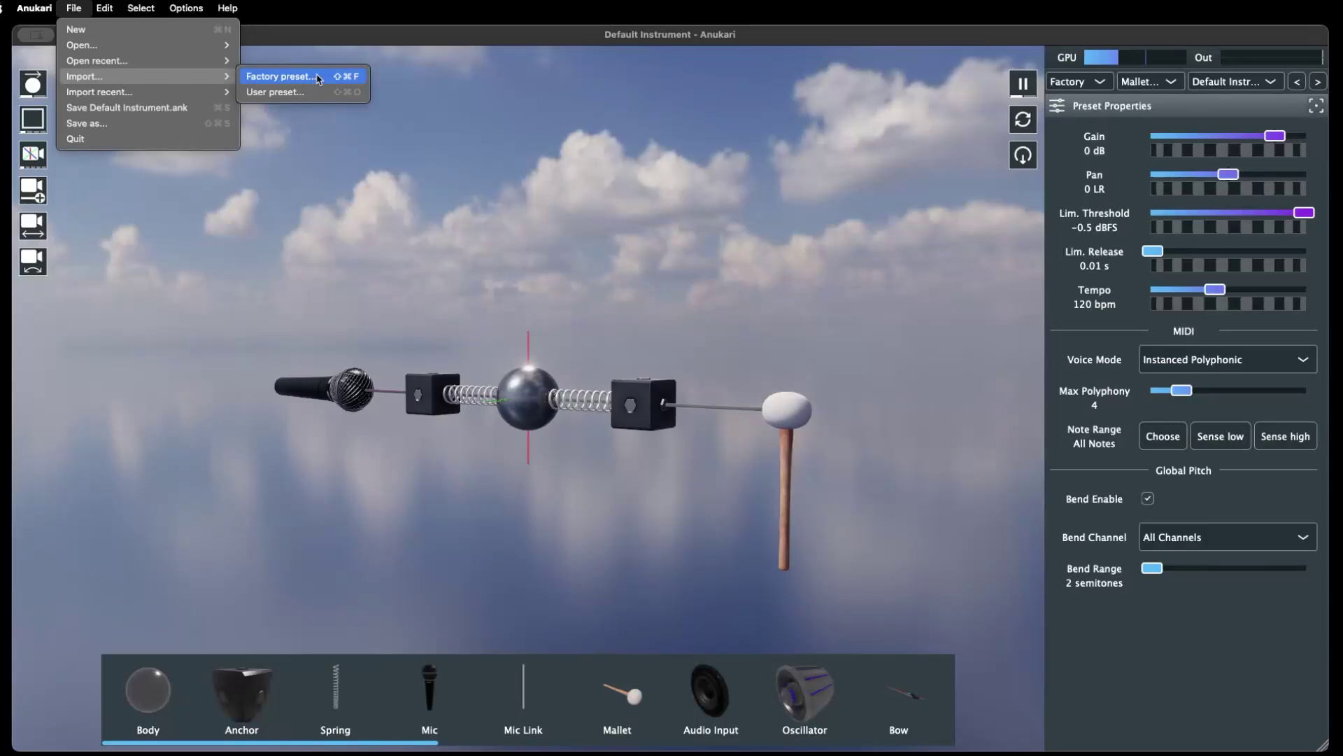
{"action": "left_click", "coordinate": [319, 93]}
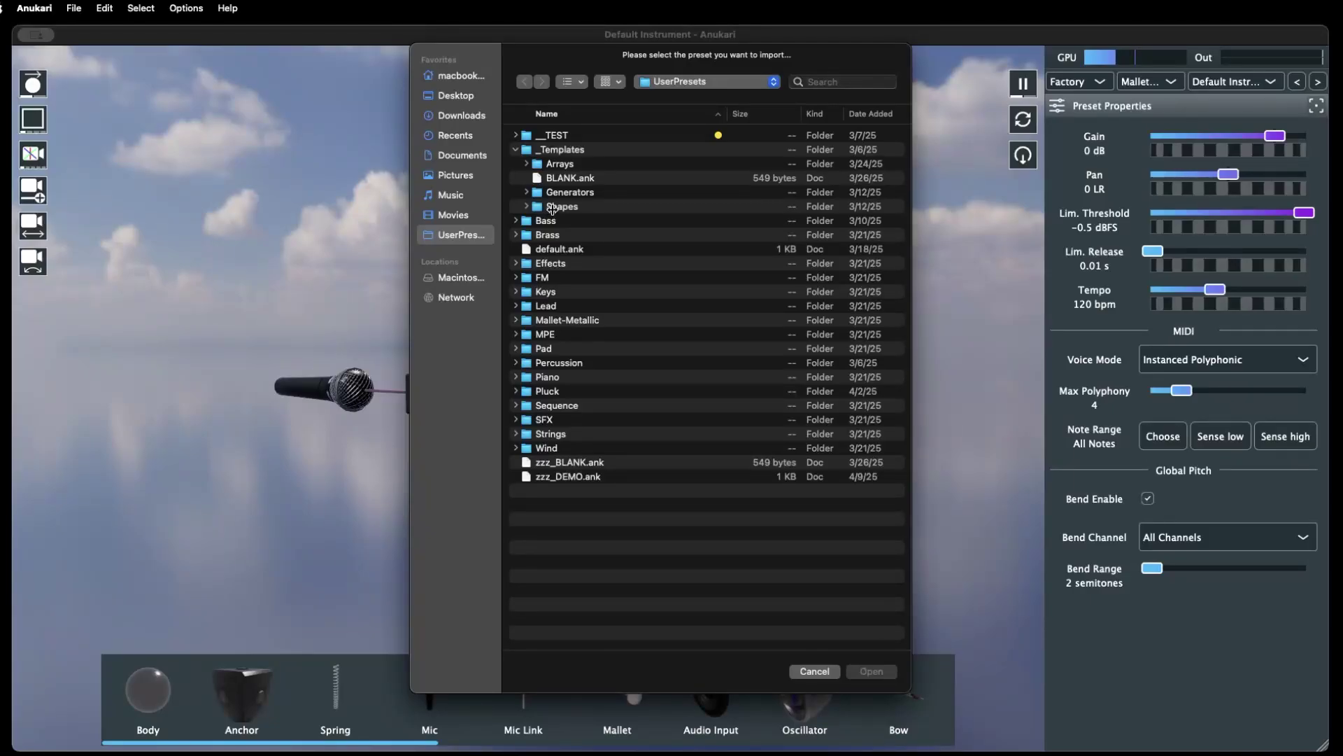
{"action": "double_click", "coordinate": [553, 207]}
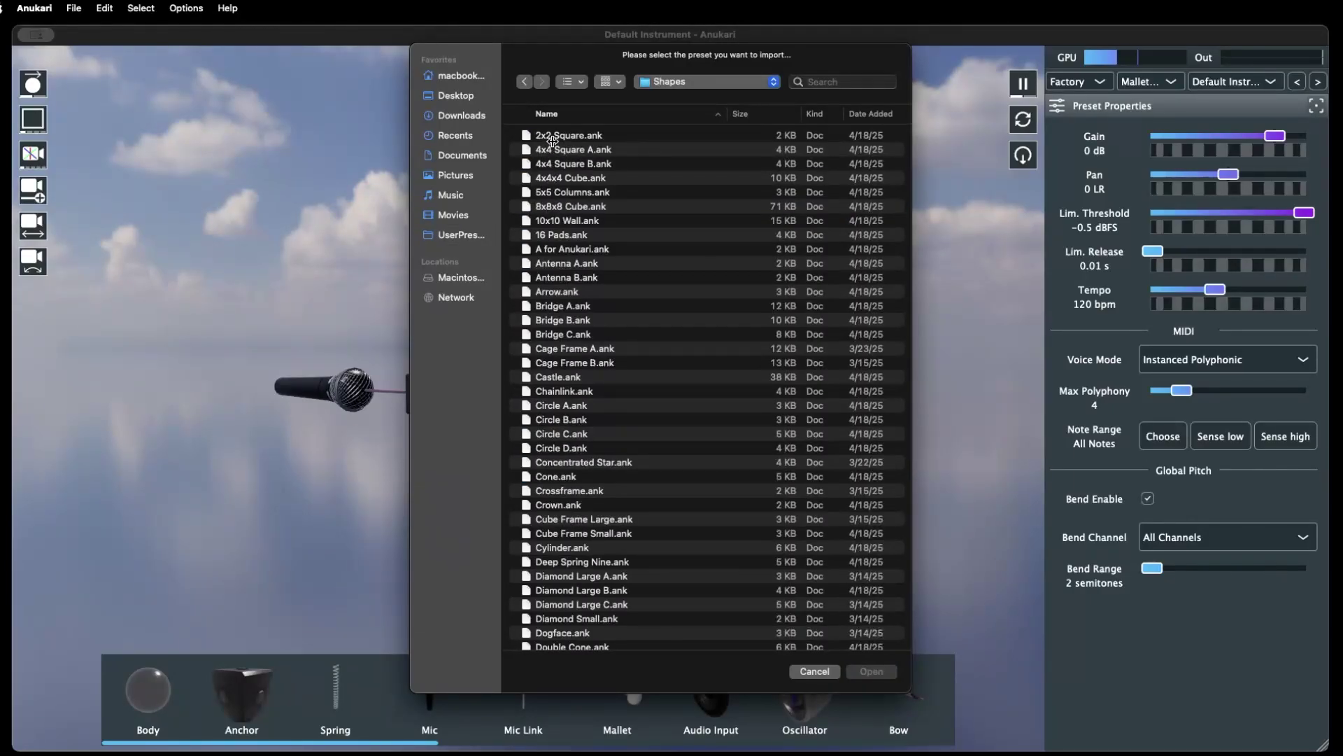
{"action": "left_click", "coordinate": [553, 135]}
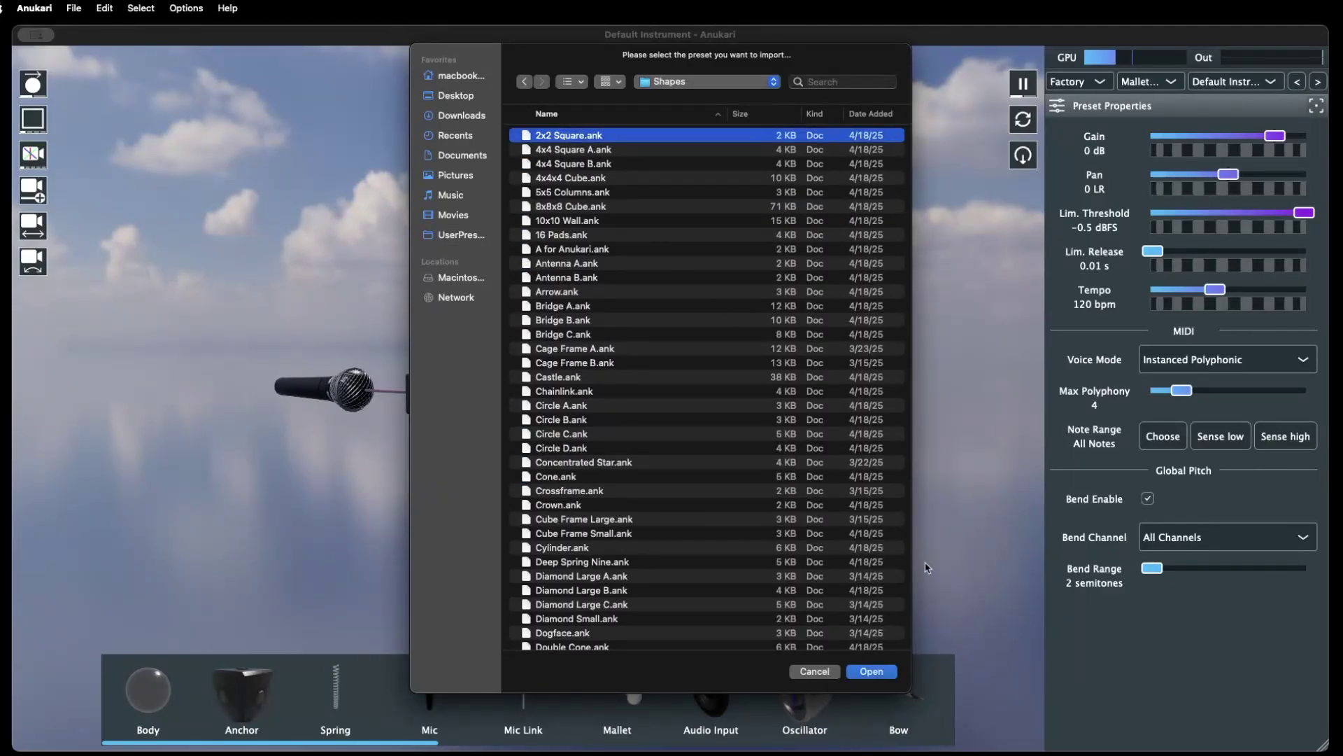
{"action": "left_click", "coordinate": [877, 671]}
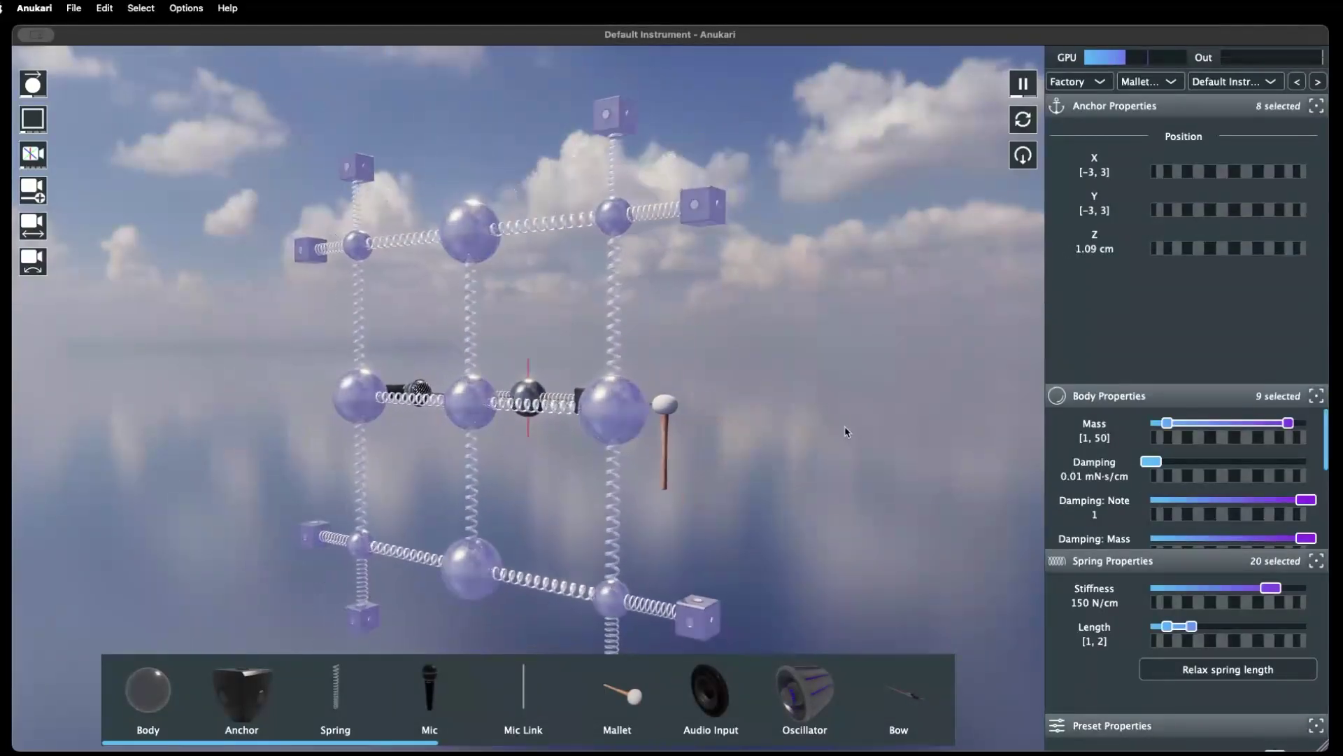
Orbit to view the lattice obliquely, clear the selection, and select then deselect the mallet
{"action": "right_click_drag", "start_coordinate": [861, 406], "coordinate": [548, 480]}
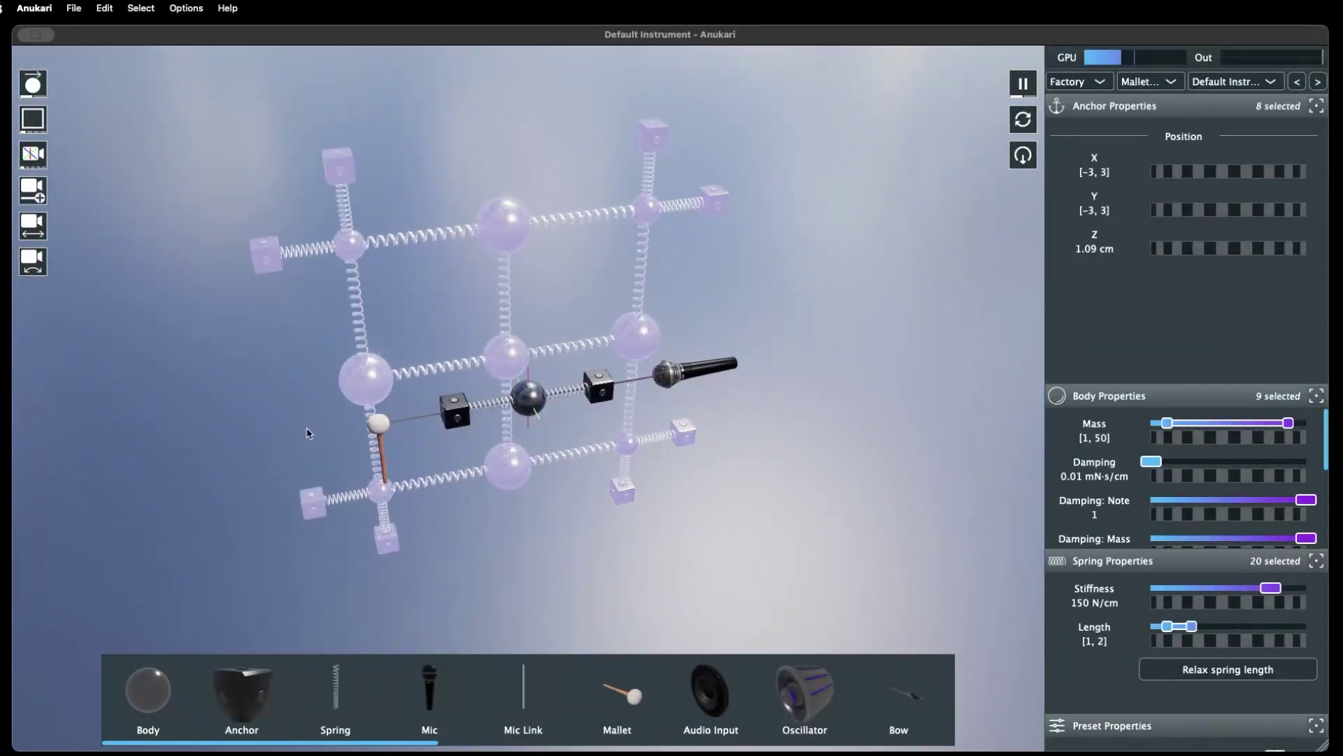
{"action": "left_click", "coordinate": [362, 431]}
{"action": "left_click", "coordinate": [378, 424]}
{"action": "left_click", "coordinate": [532, 239]}
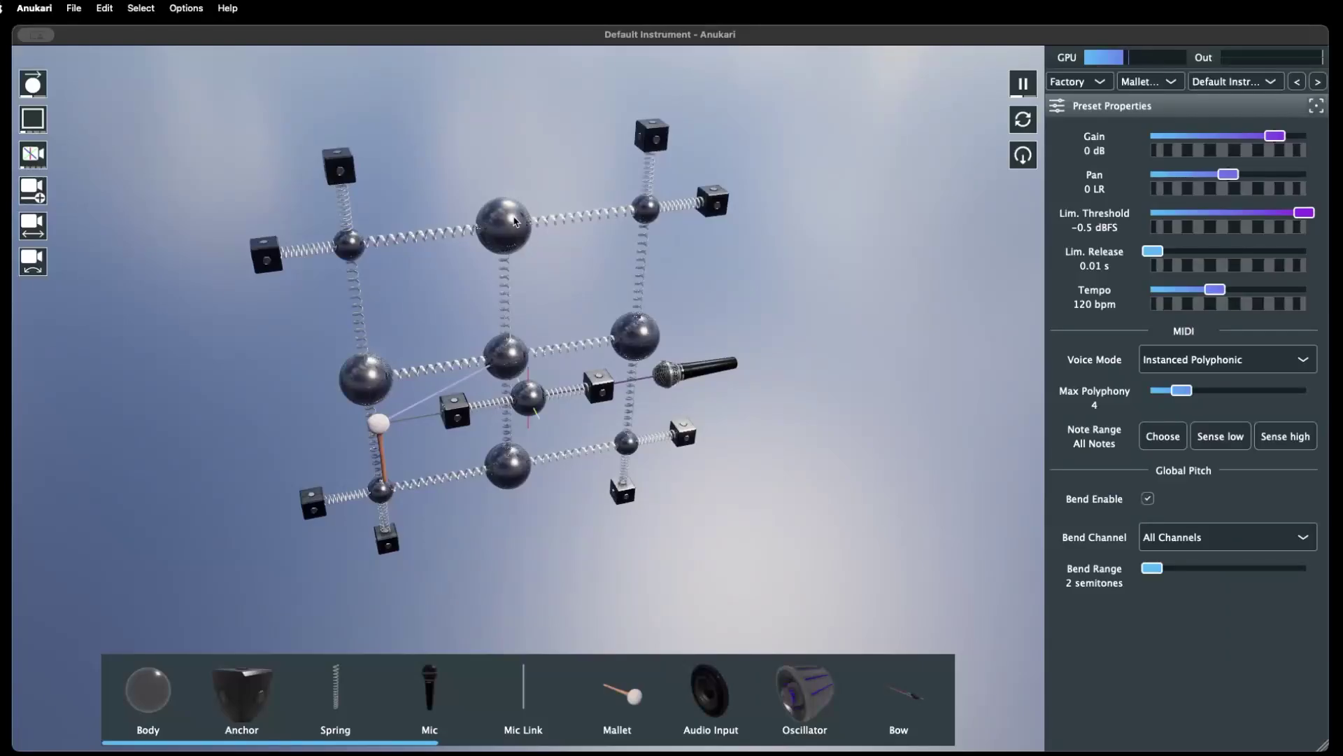
Start a new spring from the large sphere, then cancel it
{"action": "left_click", "coordinate": [515, 222]}
{"action": "key", "text": "s"}
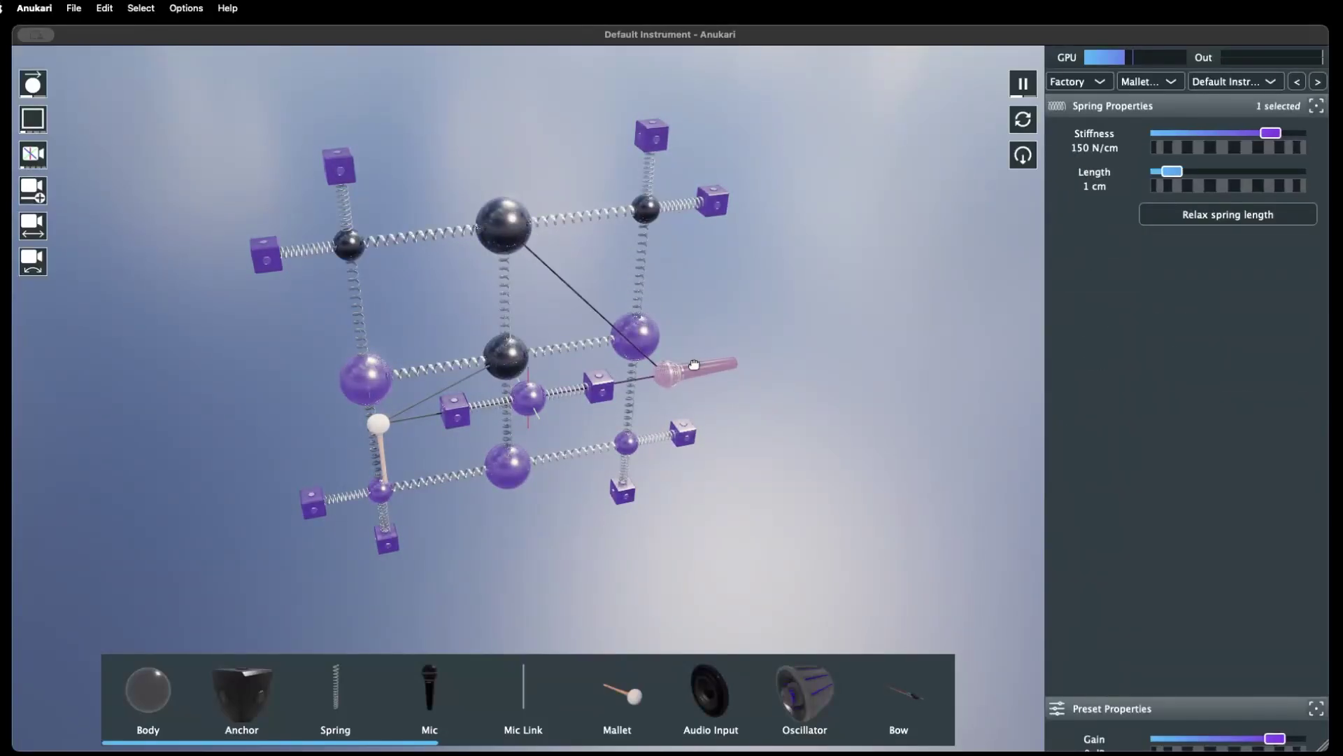
{"action": "left_click", "coordinate": [842, 306]}
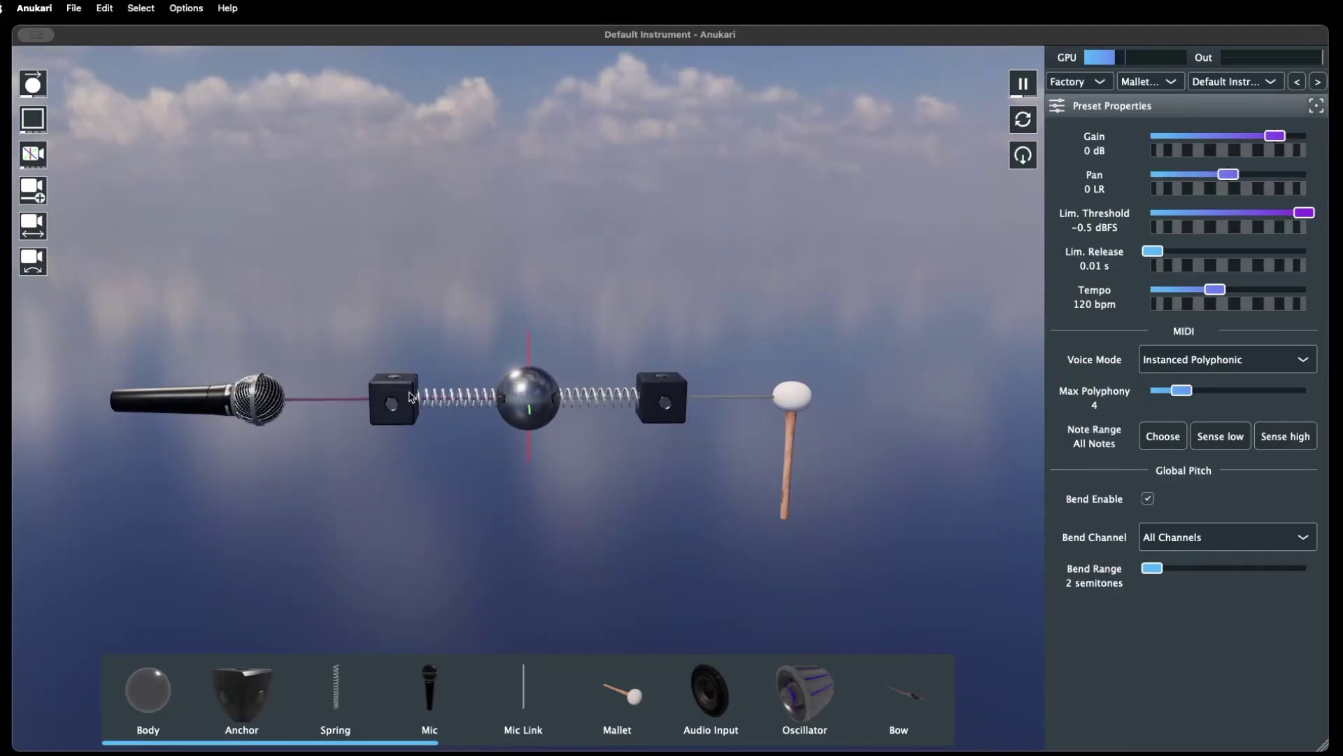
Select the sphere, mallet head and microphone in turn, then clear the selection
{"action": "left_click", "coordinate": [520, 406]}
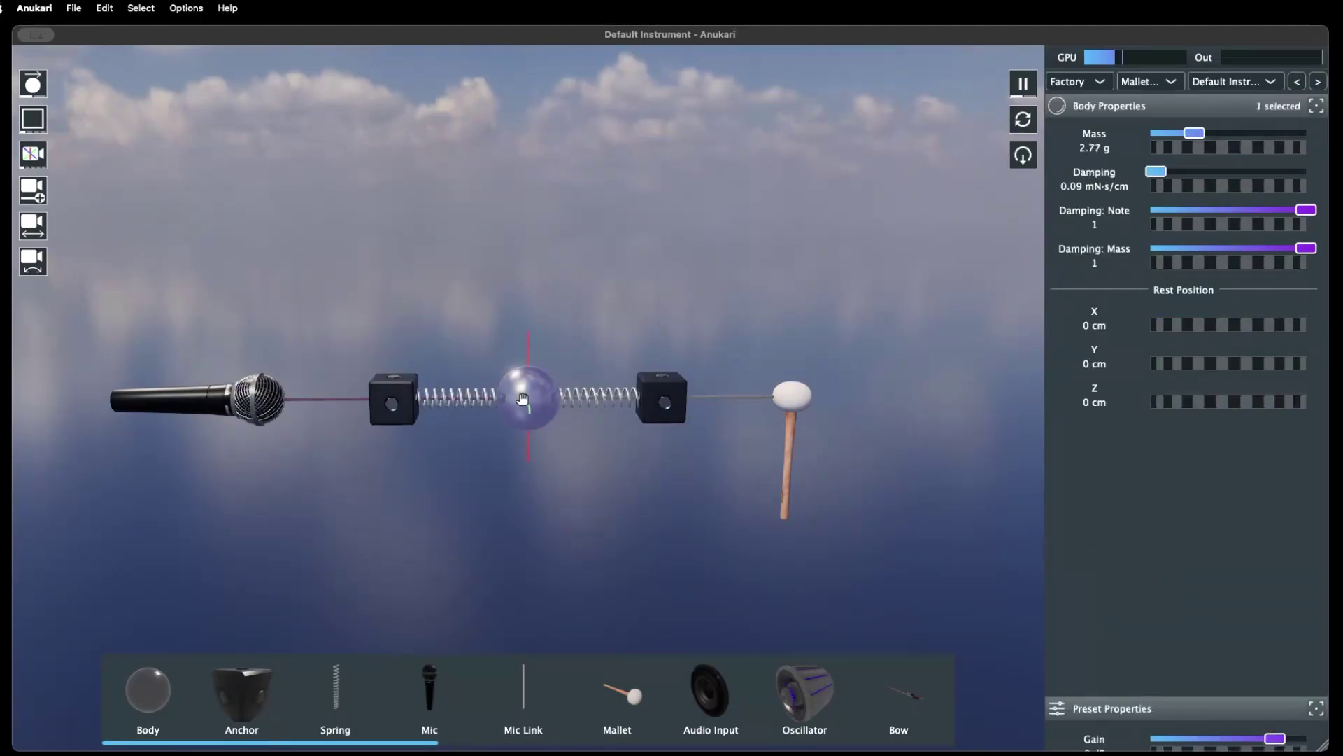
{"action": "left_click", "coordinate": [793, 396]}
{"action": "left_click", "coordinate": [262, 413]}
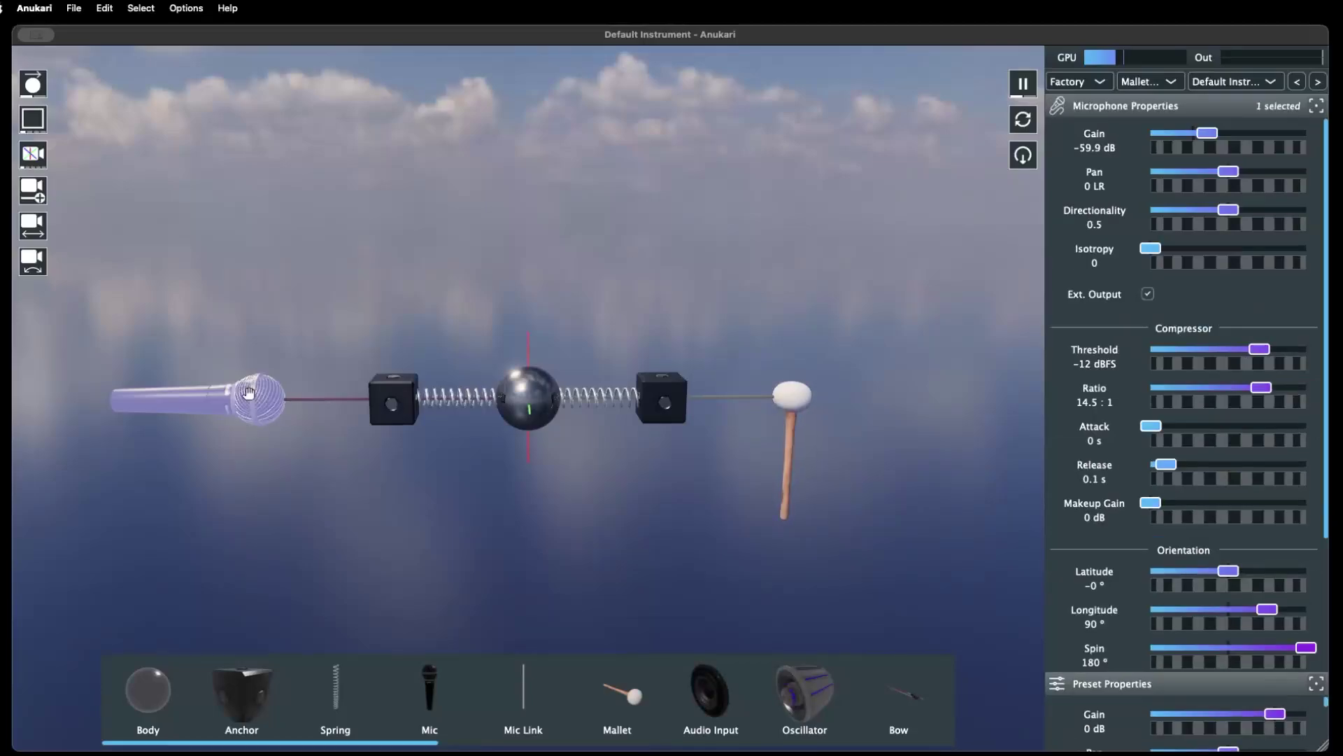
{"action": "left_click", "coordinate": [392, 530]}
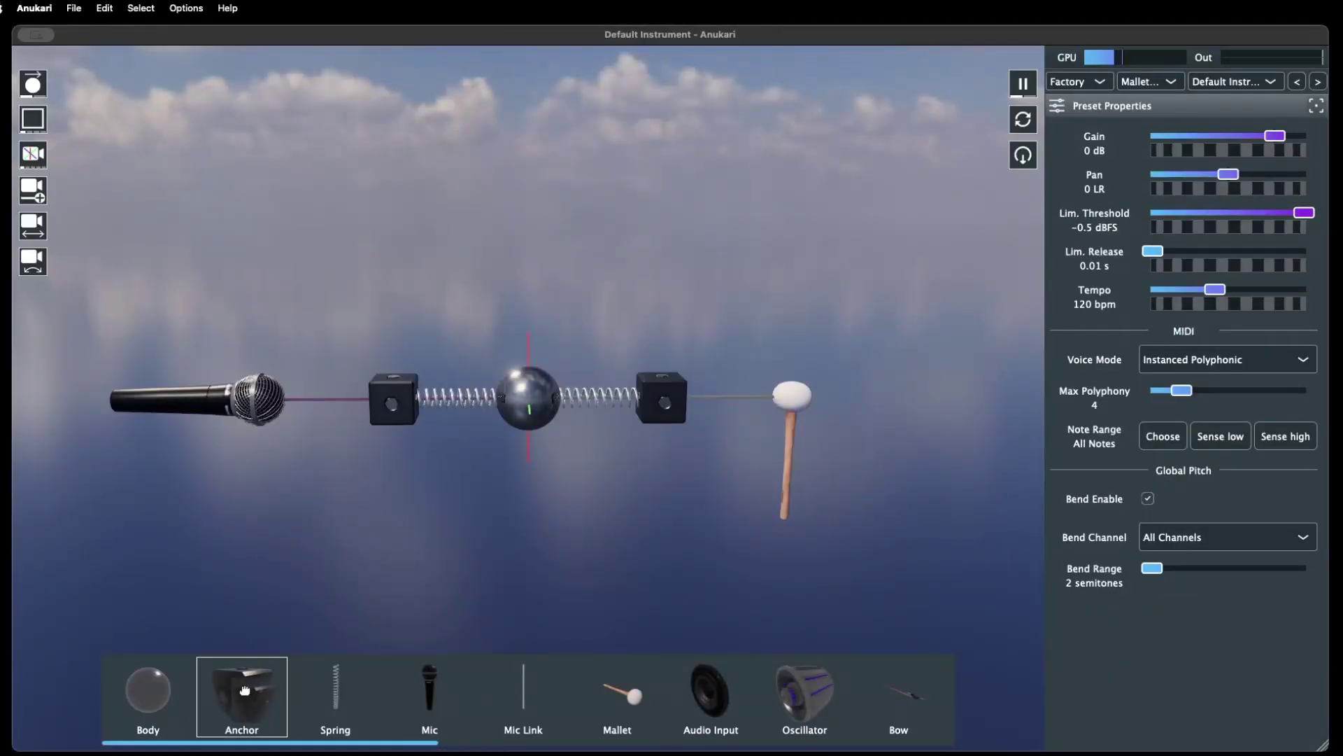
Place a new anchor below the sphere, spring it to the sphere, and shorten the spring's length
{"action": "left_click_drag", "start_coordinate": [246, 687], "coordinate": [515, 593]}
{"action": "left_click_drag", "start_coordinate": [334, 683], "coordinate": [520, 406]}
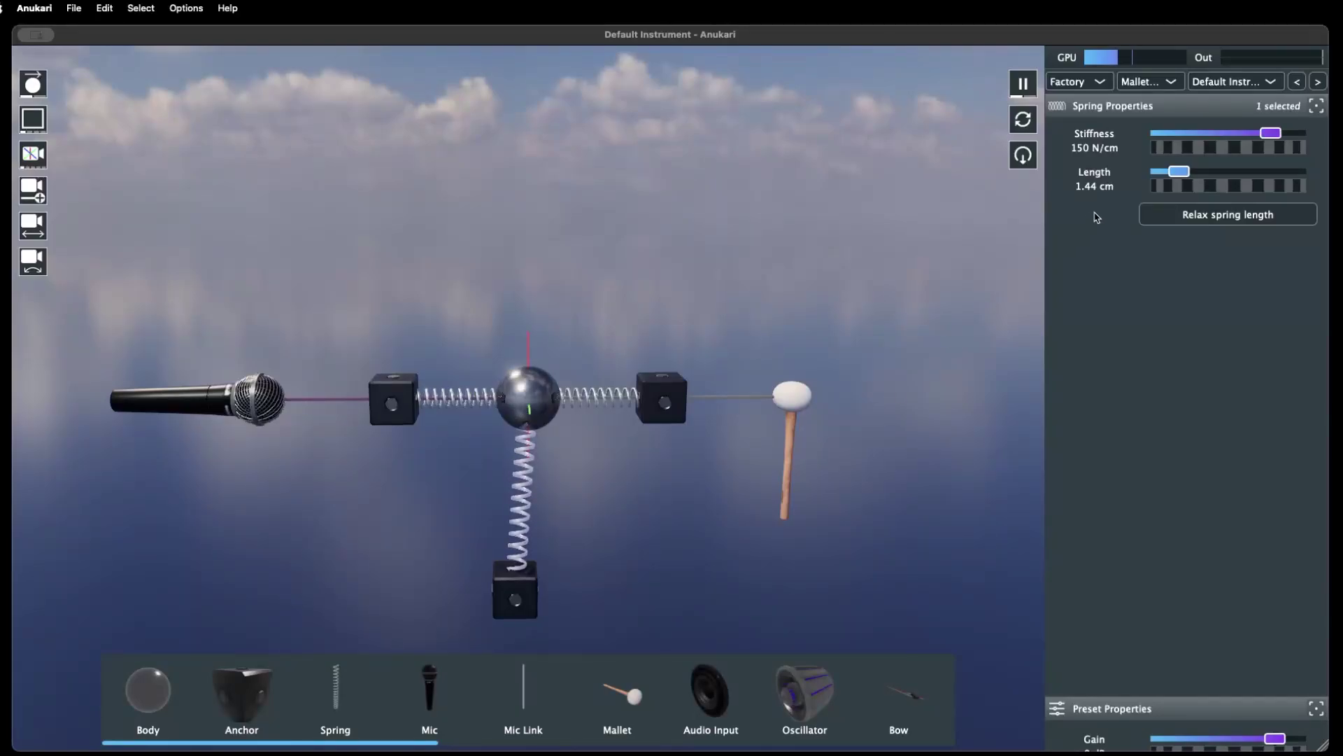
{"action": "left_click_drag", "start_coordinate": [1181, 172], "coordinate": [1170, 172]}
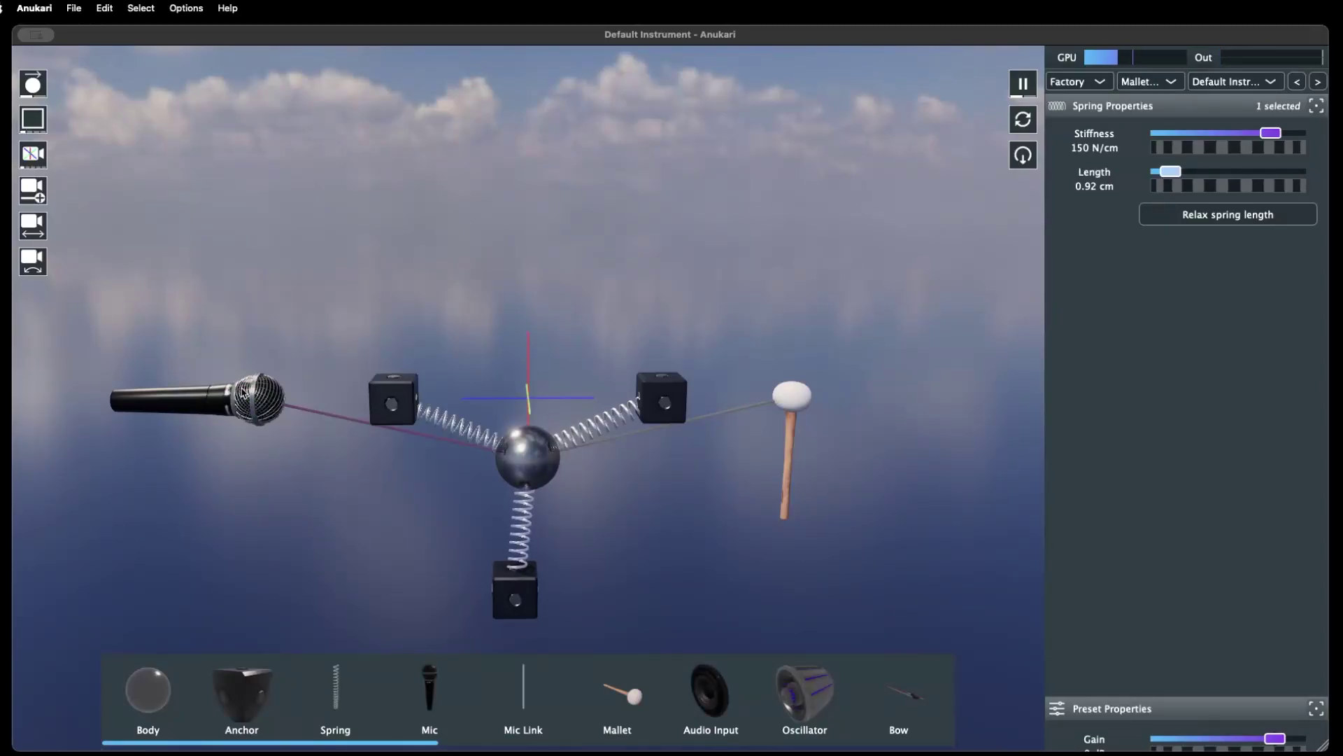
Drag the microphone and mallet higher, then marquee-select both and shift them together
{"action": "left_click", "coordinate": [247, 389]}
{"action": "left_click_drag", "start_coordinate": [247, 390], "coordinate": [390, 235]}
{"action": "left_click", "coordinate": [791, 394]}
{"action": "left_click_drag", "start_coordinate": [791, 395], "coordinate": [635, 225]}
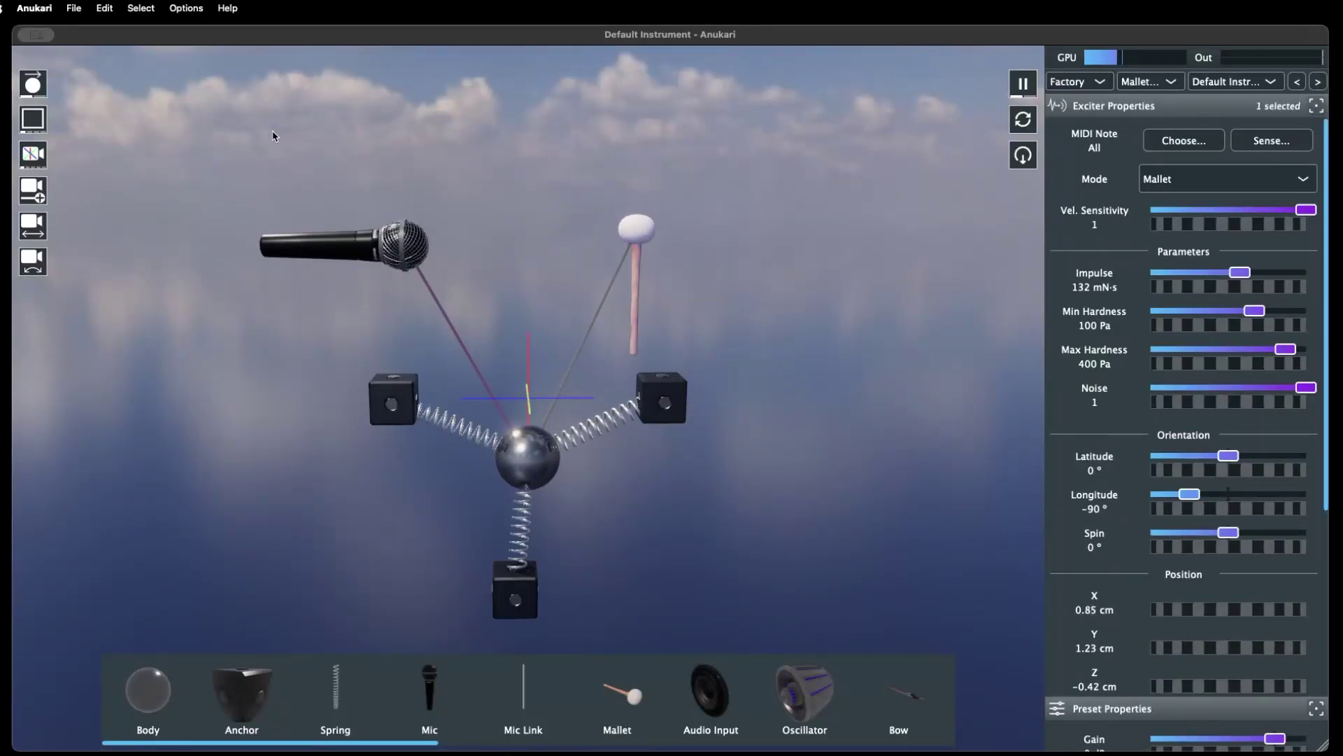
{"action": "left_click_drag", "start_coordinate": [308, 166], "coordinate": [707, 298]}
{"action": "mouse_move", "coordinate": [631, 235]}
{"action": "left_mouse_down"}
{"action": "mouse_move", "coordinate": [759, 204]}
{"action": "mouse_move", "coordinate": [843, 255]}
{"action": "mouse_move", "coordinate": [808, 218]}
{"action": "mouse_move", "coordinate": [523, 203]}
{"action": "mouse_move", "coordinate": [476, 281]}
{"action": "mouse_move", "coordinate": [596, 274]}
{"action": "mouse_move", "coordinate": [632, 219]}
{"action": "left_mouse_up"}
{"action": "left_click", "coordinate": [756, 231]}
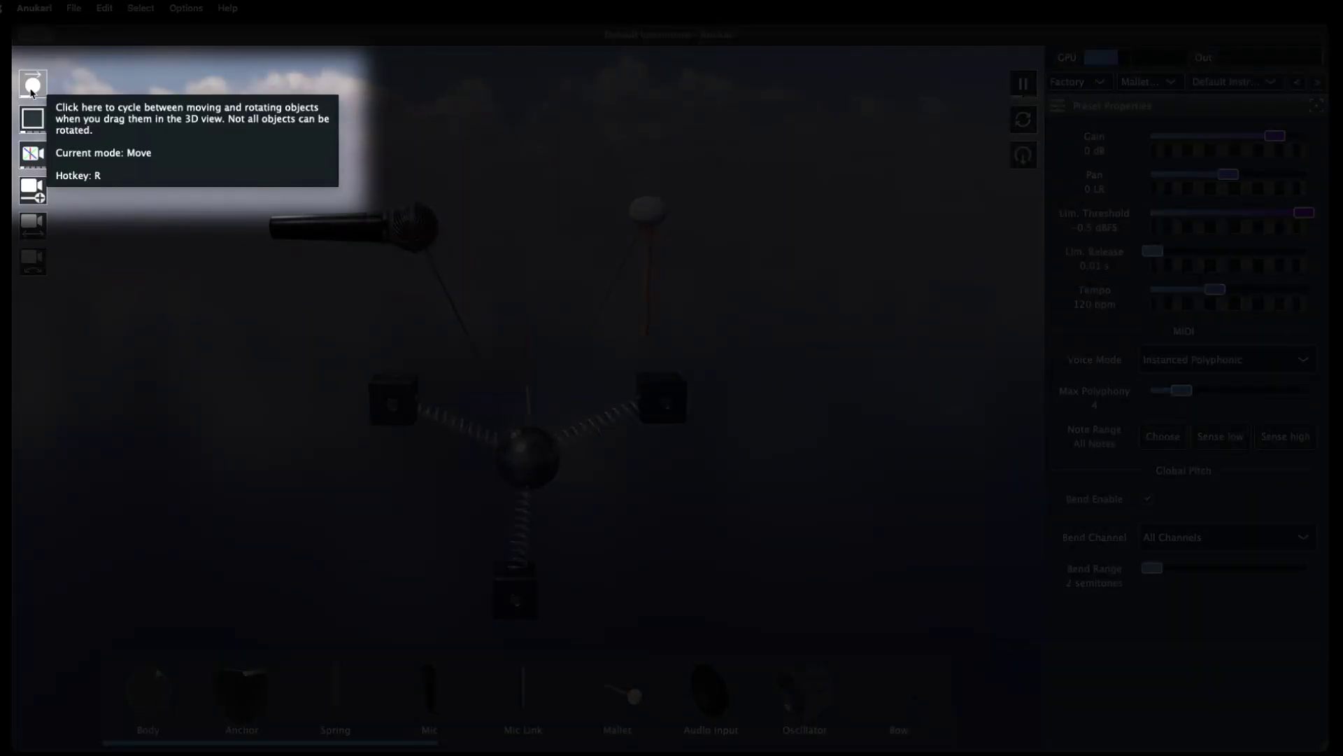
In Rotate mode, turn the mallet lower-left and the mic away from the camera, then return to Move mode
{"action": "left_click", "coordinate": [31, 90]}
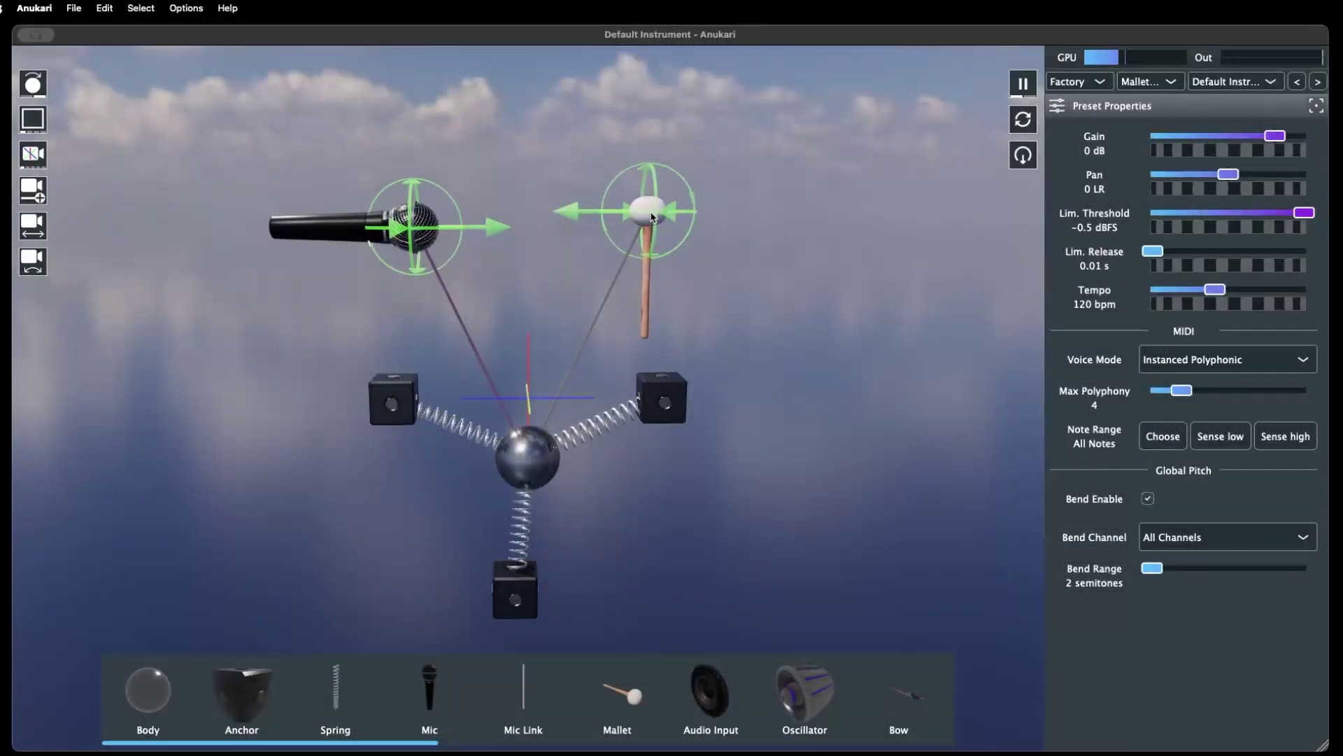
{"action": "mouse_move", "coordinate": [651, 216]}
{"action": "left_mouse_down"}
{"action": "mouse_move", "coordinate": [716, 303]}
{"action": "mouse_move", "coordinate": [852, 308]}
{"action": "mouse_move", "coordinate": [873, 213]}
{"action": "mouse_move", "coordinate": [771, 159]}
{"action": "mouse_move", "coordinate": [695, 174]}
{"action": "mouse_move", "coordinate": [660, 229]}
{"action": "left_mouse_up"}
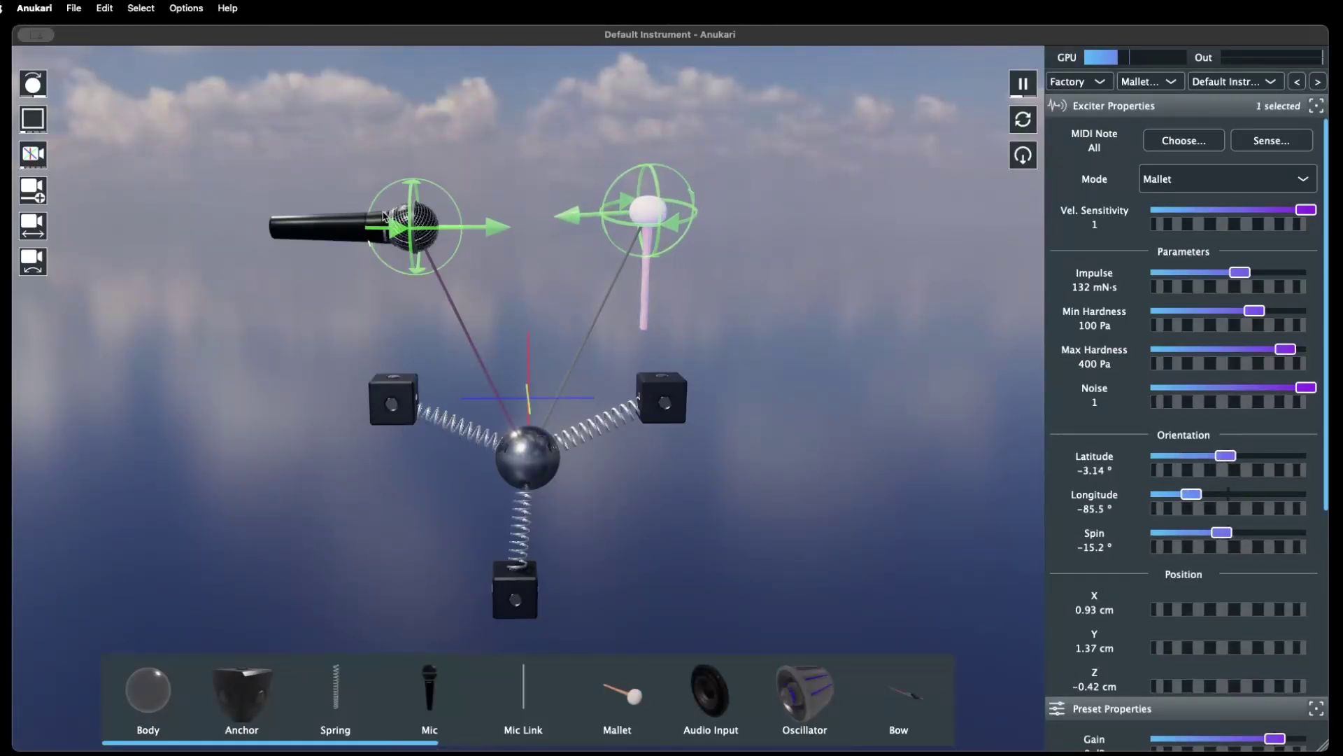
{"action": "left_click", "coordinate": [384, 220]}
{"action": "left_click_drag", "start_coordinate": [383, 220], "coordinate": [954, 399]}
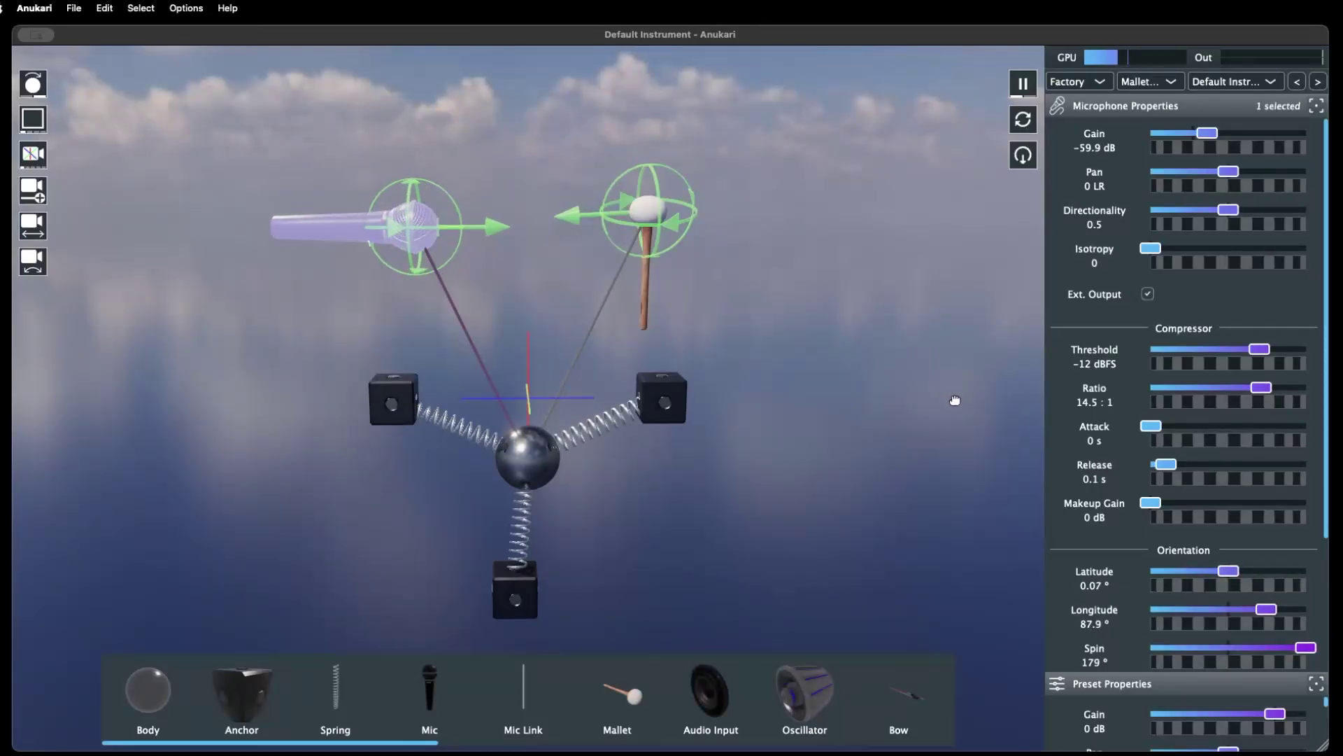
{"action": "left_click", "coordinate": [33, 84]}
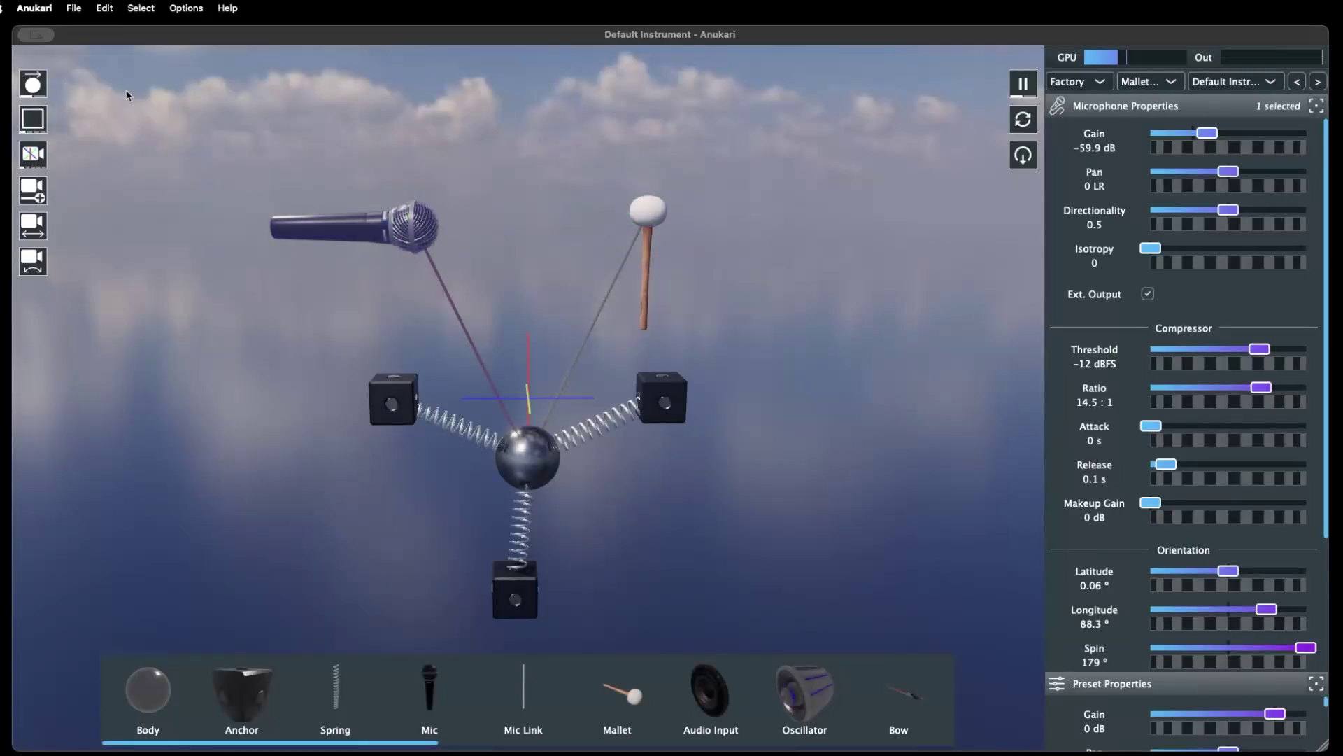
{"action": "left_click", "coordinate": [510, 152]}
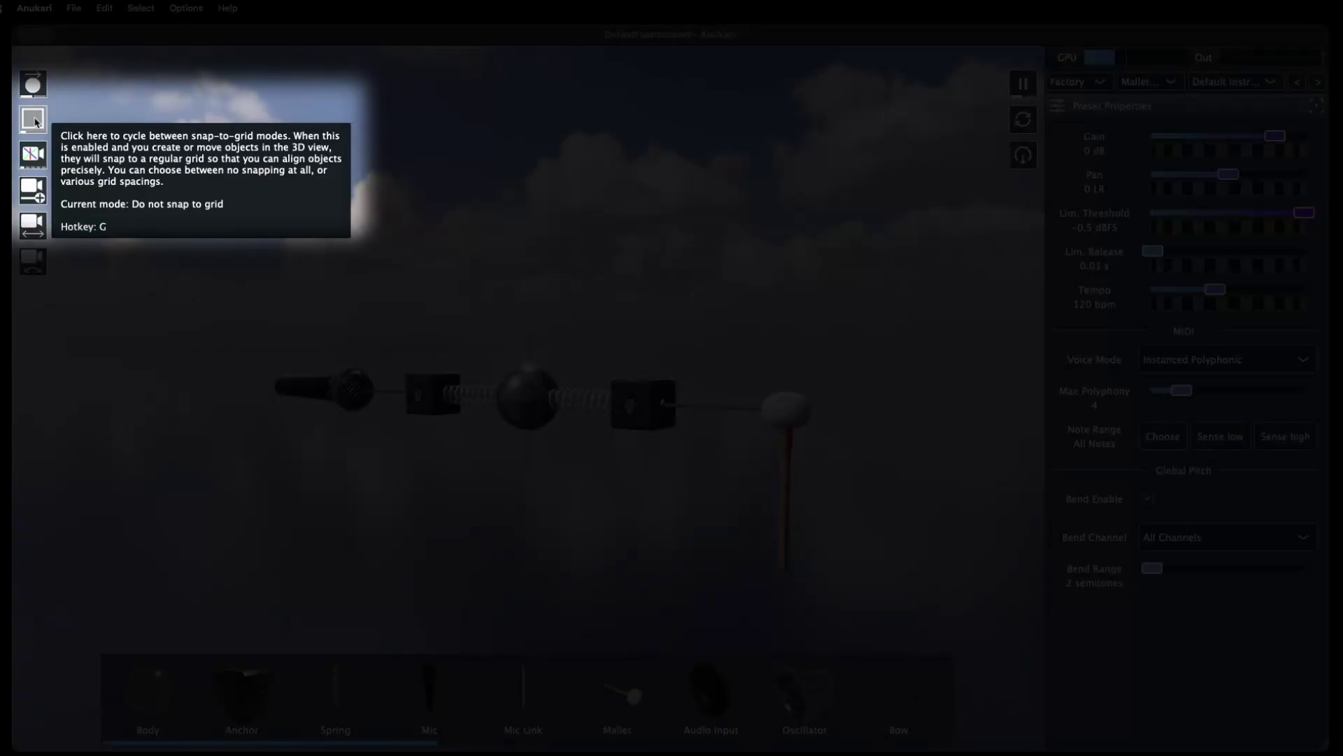
Enable grid snapping, face the instrument head-on, and drag the mic and mallet upward
{"action": "left_click", "coordinate": [35, 123]}
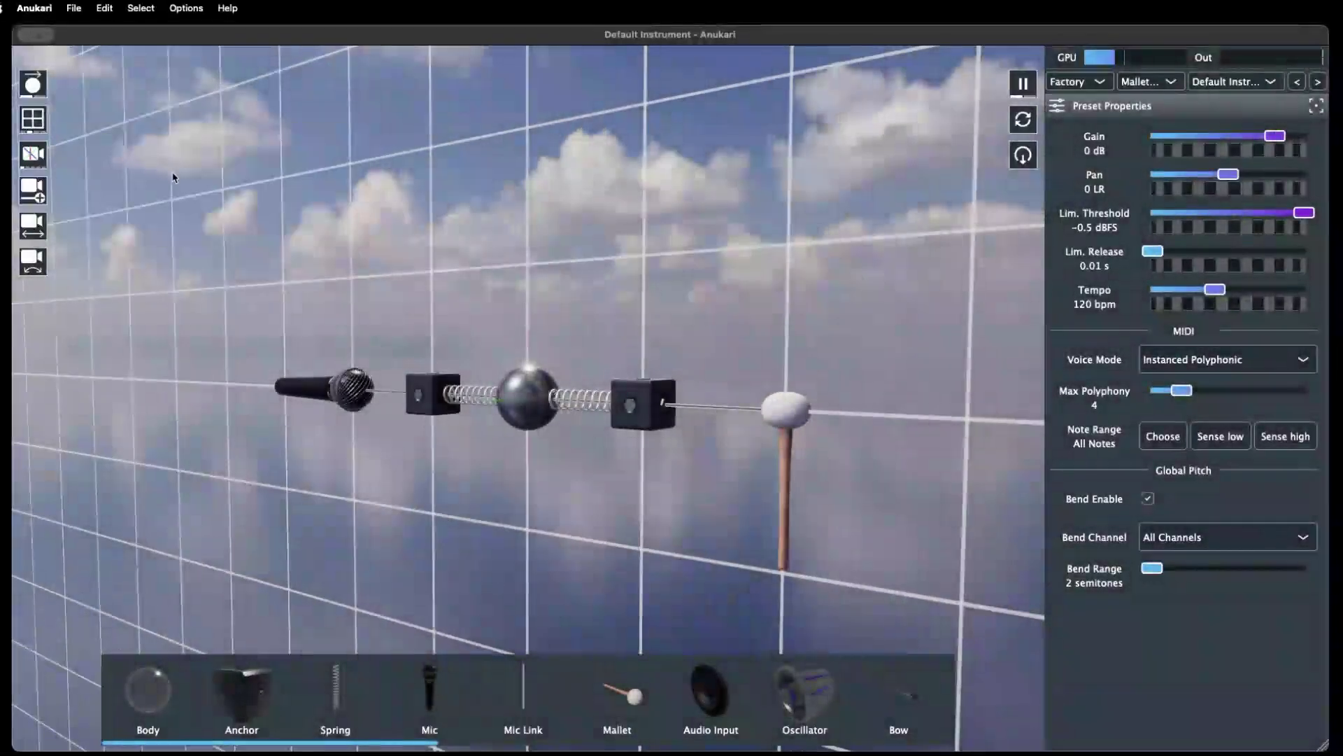
{"action": "right_click_drag", "start_coordinate": [360, 263], "coordinate": [465, 273]}
{"action": "scroll", "coordinate": [465, 273], "scroll_direction": "down", "scroll_amount": 3}
{"action": "left_click_drag", "start_coordinate": [364, 403], "coordinate": [429, 267]}
{"action": "left_click_drag", "start_coordinate": [684, 399], "coordinate": [598, 269]}
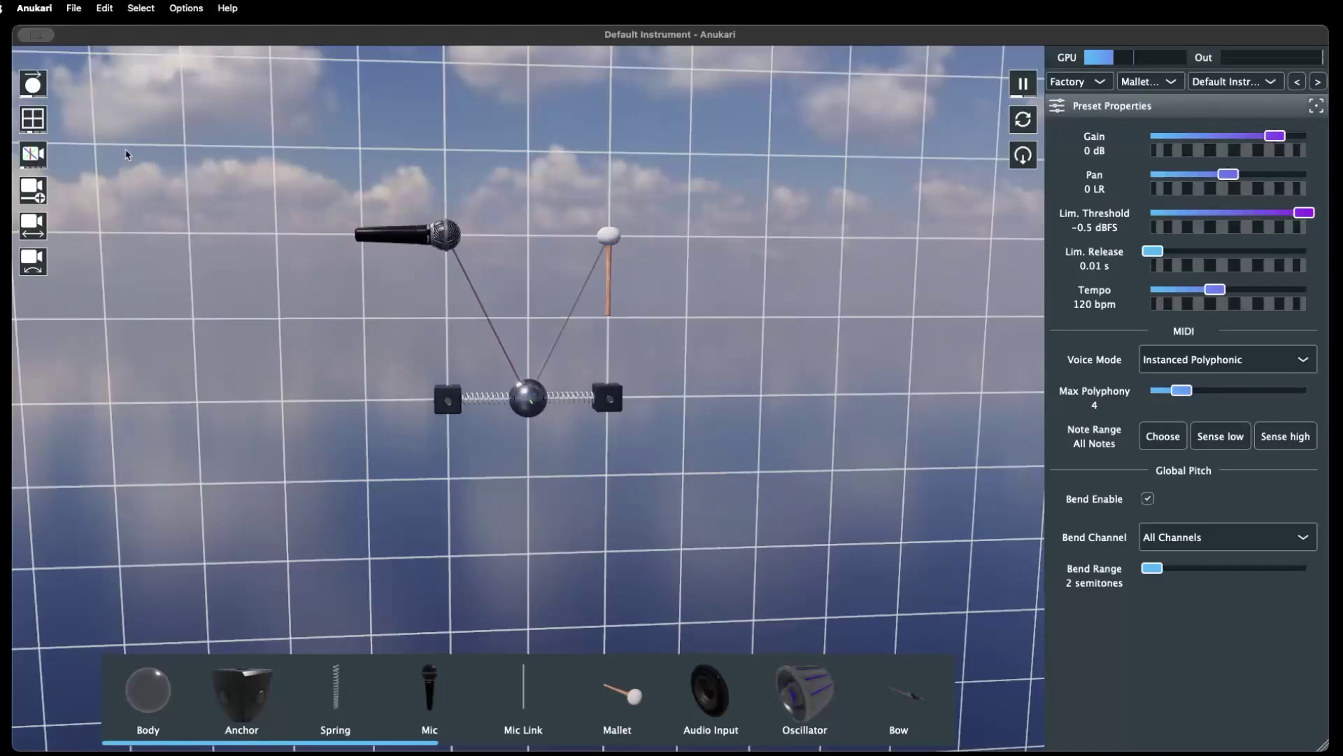
On finer grids, fine-tune the mic and place the mallet at X 1.75 cm, Y 1.75 cm, then disable snapping with G
{"action": "left_click", "coordinate": [35, 121]}
{"action": "left_click_drag", "start_coordinate": [439, 235], "coordinate": [396, 266]}
{"action": "left_click", "coordinate": [608, 237]}
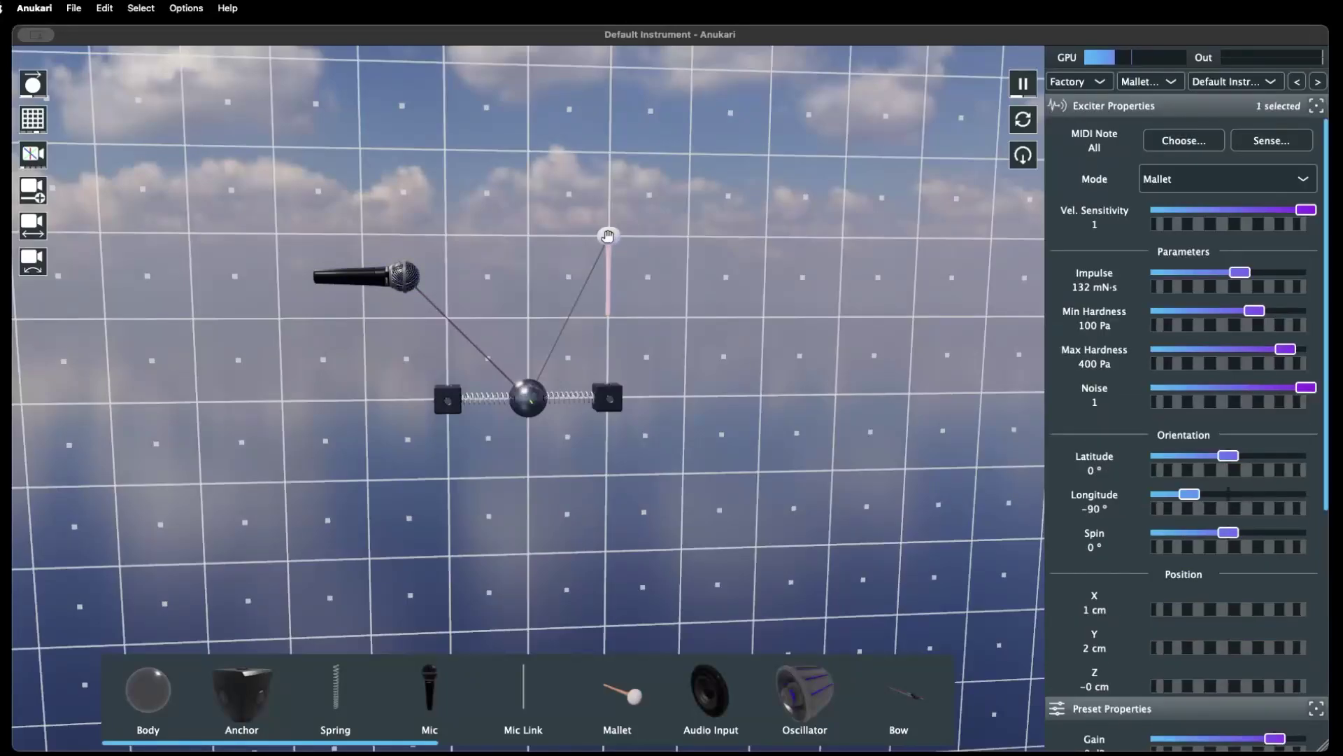
{"action": "left_click_drag", "start_coordinate": [608, 236], "coordinate": [688, 237]}
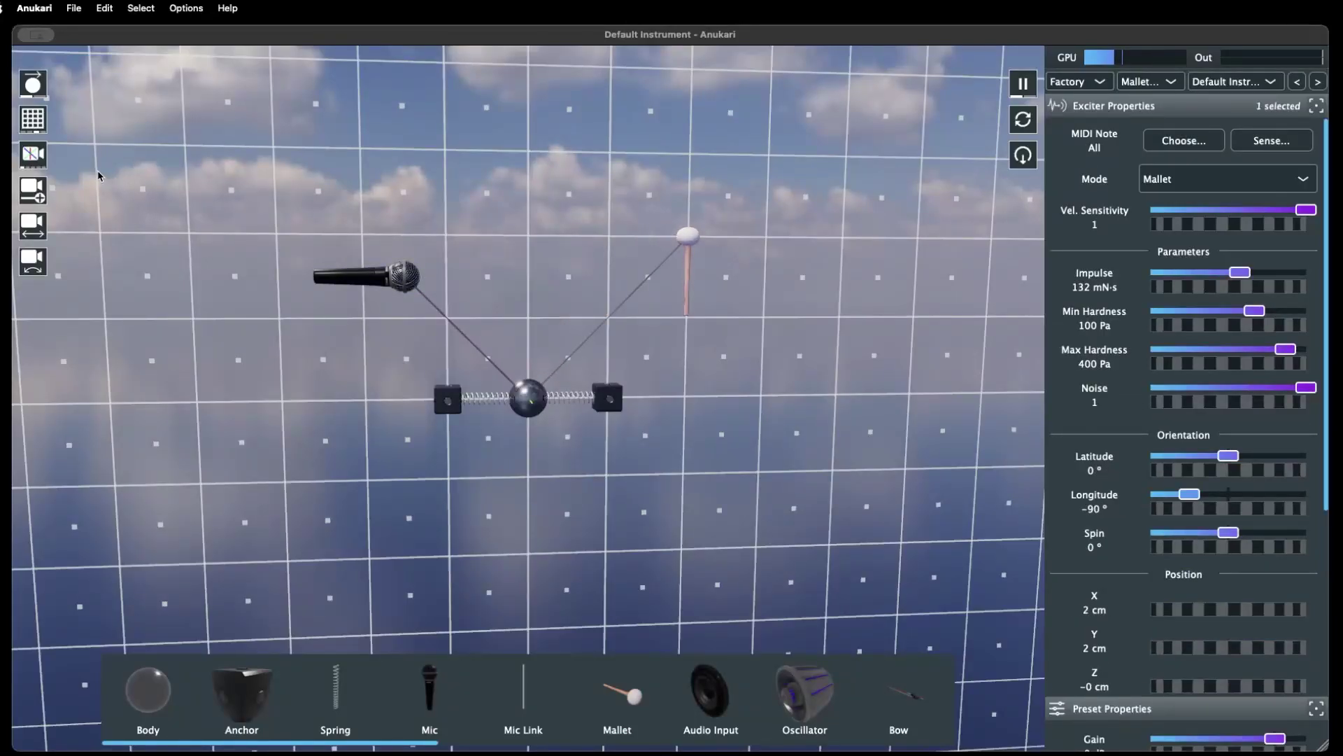
{"action": "left_click", "coordinate": [33, 119]}
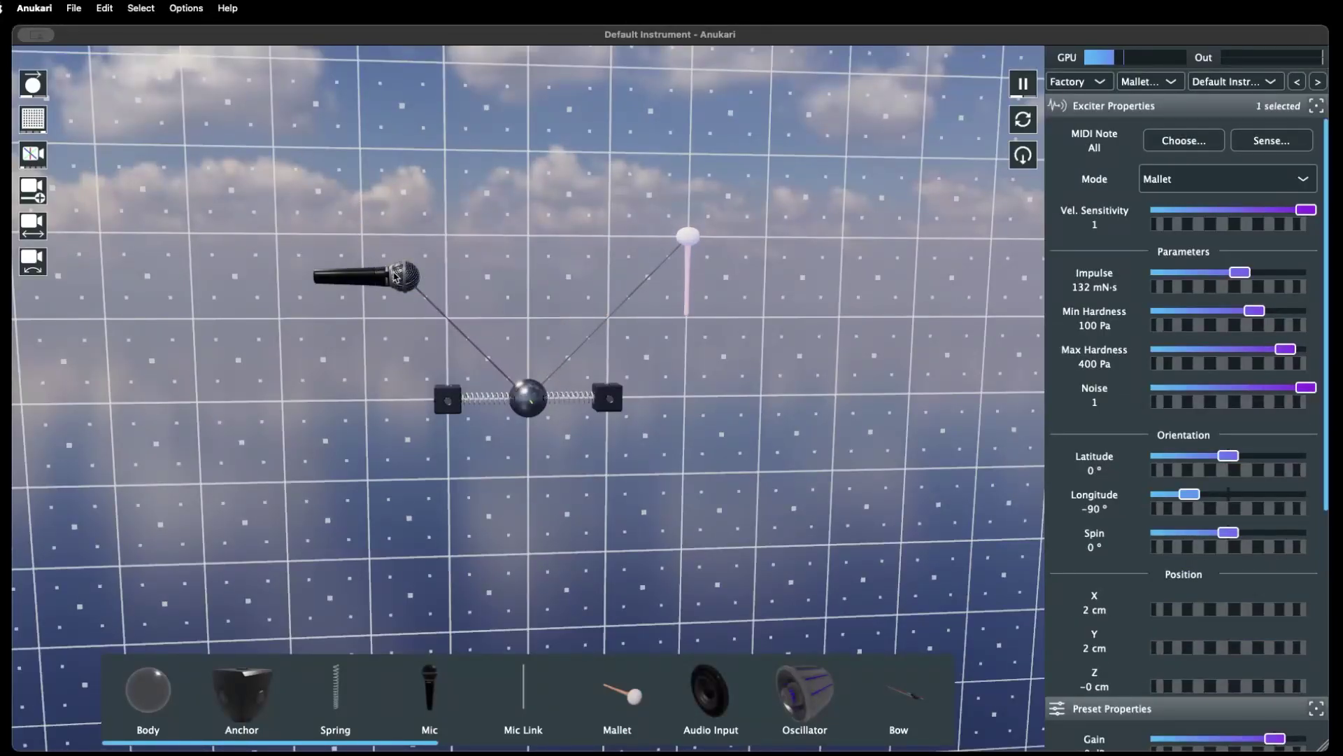
{"action": "left_click", "coordinate": [395, 276]}
{"action": "left_click_drag", "start_coordinate": [396, 274], "coordinate": [418, 294]}
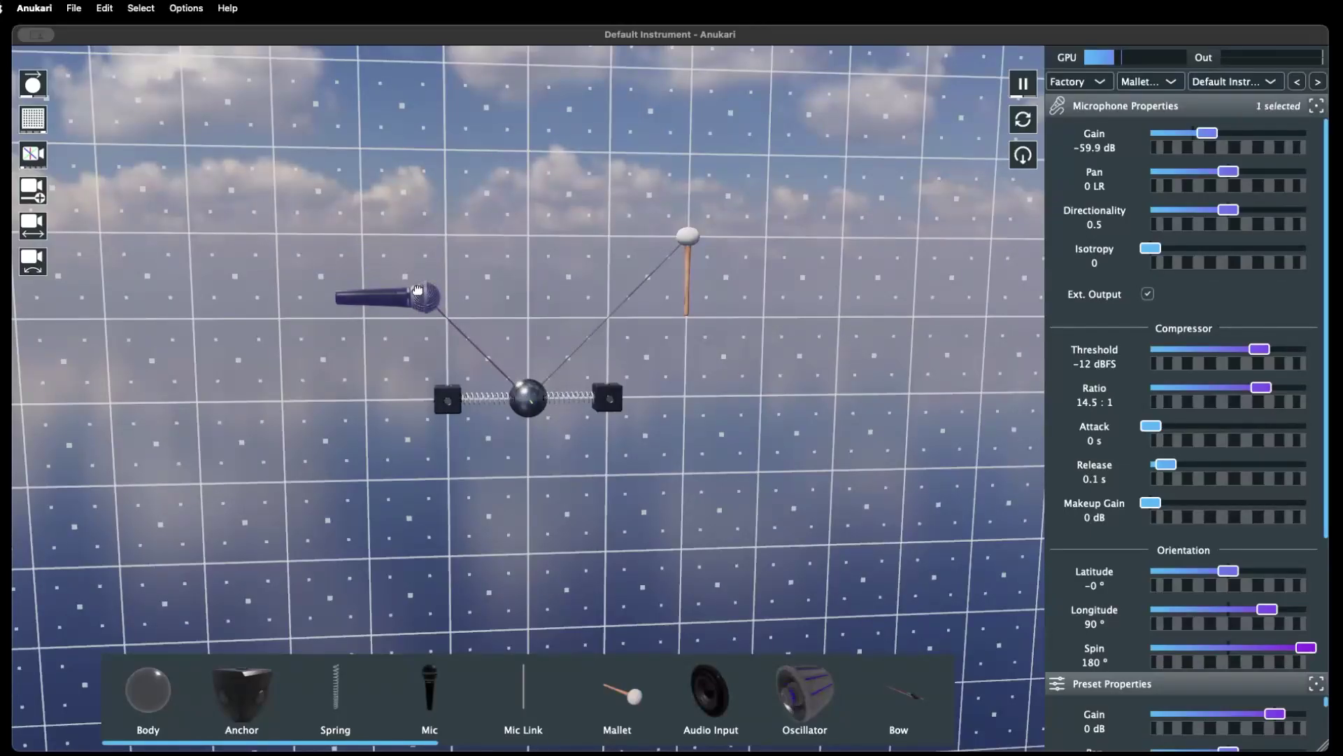
{"action": "left_click", "coordinate": [689, 241]}
{"action": "left_click_drag", "start_coordinate": [689, 241], "coordinate": [668, 273]}
{"action": "left_click", "coordinate": [197, 271]}
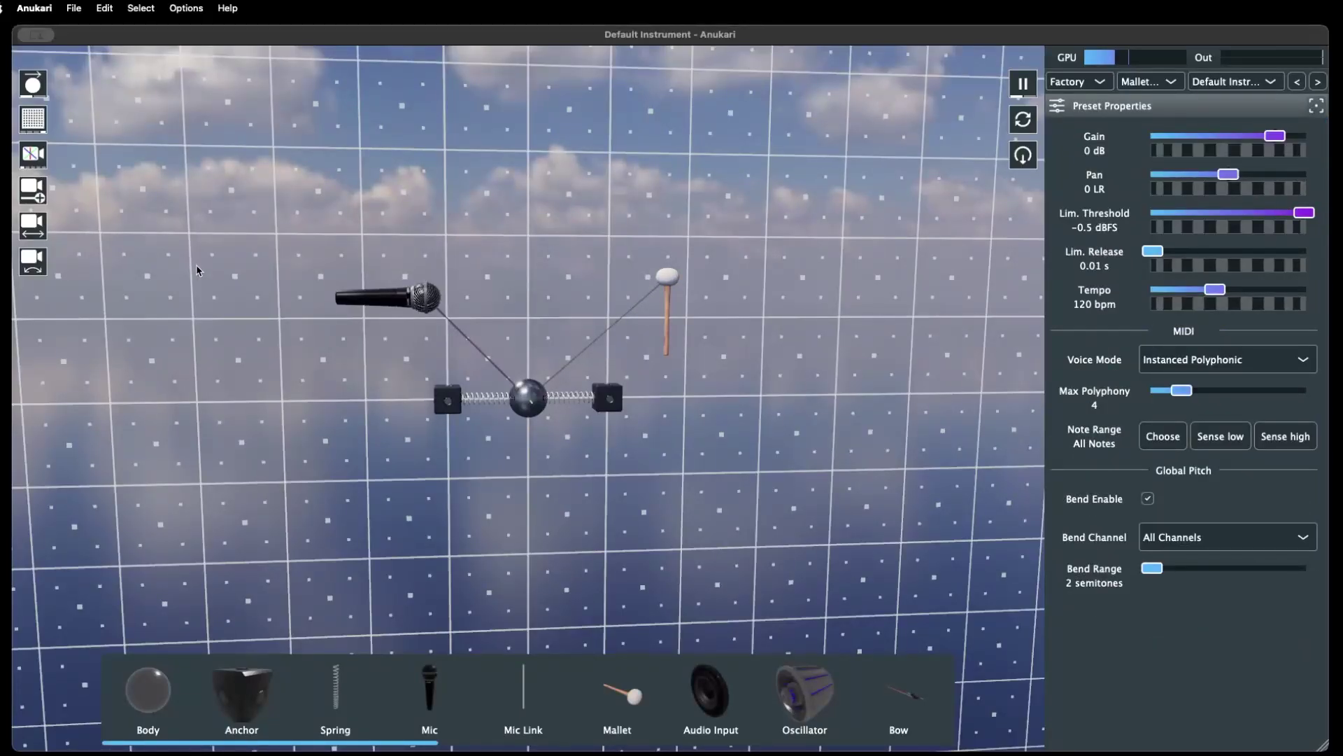
{"action": "key", "text": "g"}
{"action": "key", "text": "g"}
{"action": "key", "text": "g"}
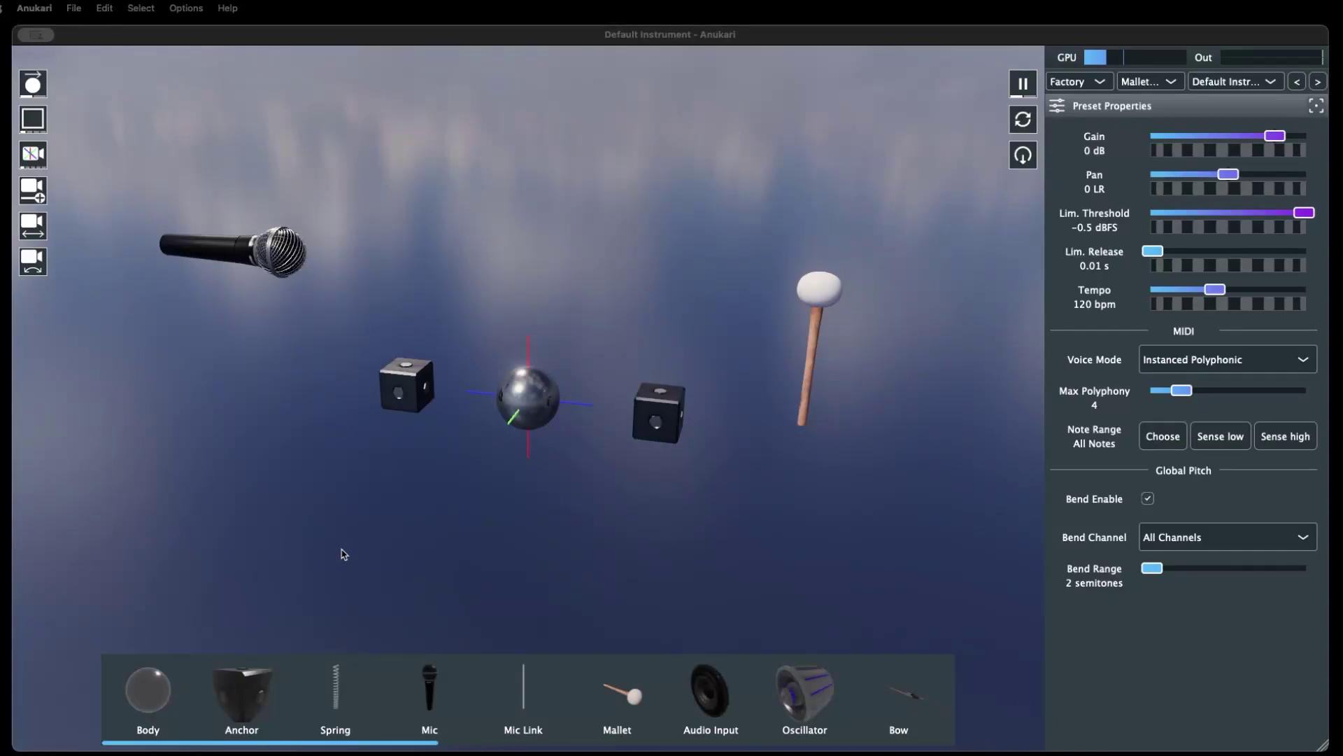
Add a spring from the left cube to the sphere, then another from the sphere to the right cube
{"action": "left_click", "coordinate": [335, 675]}
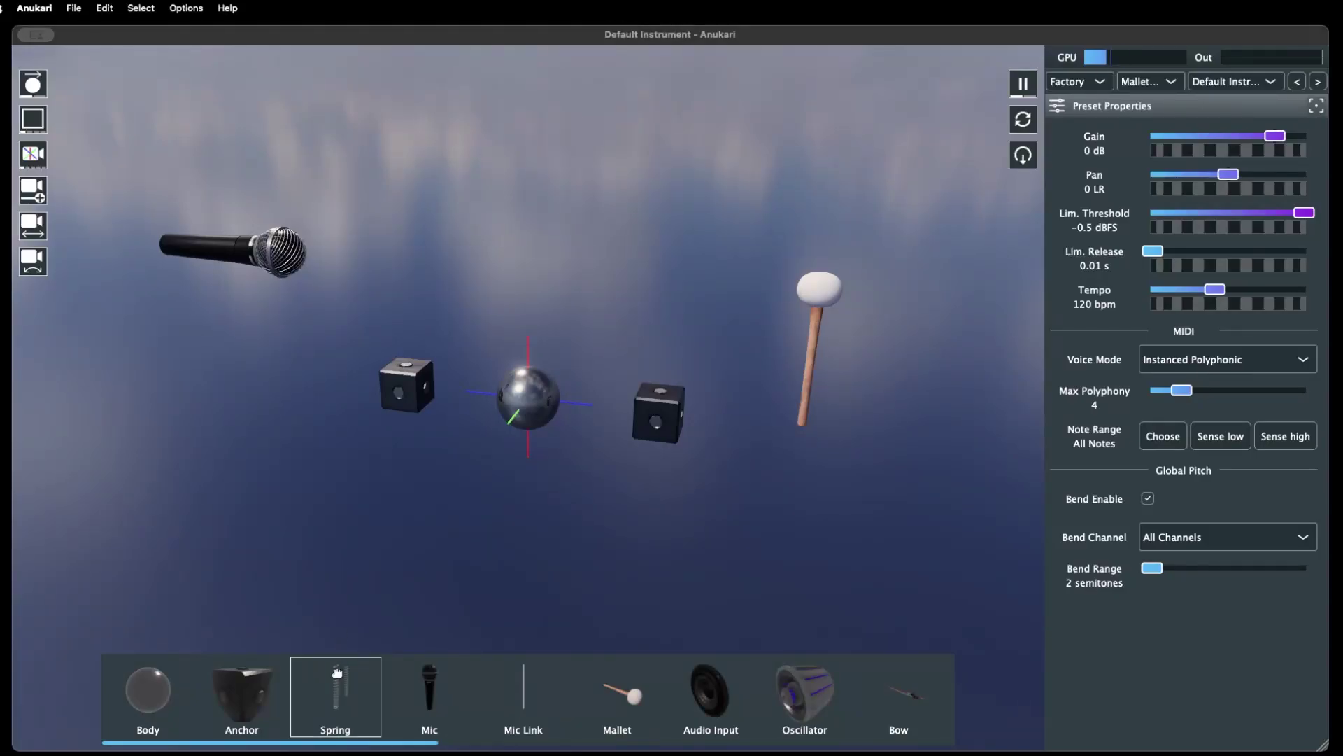
{"action": "left_click", "coordinate": [408, 380]}
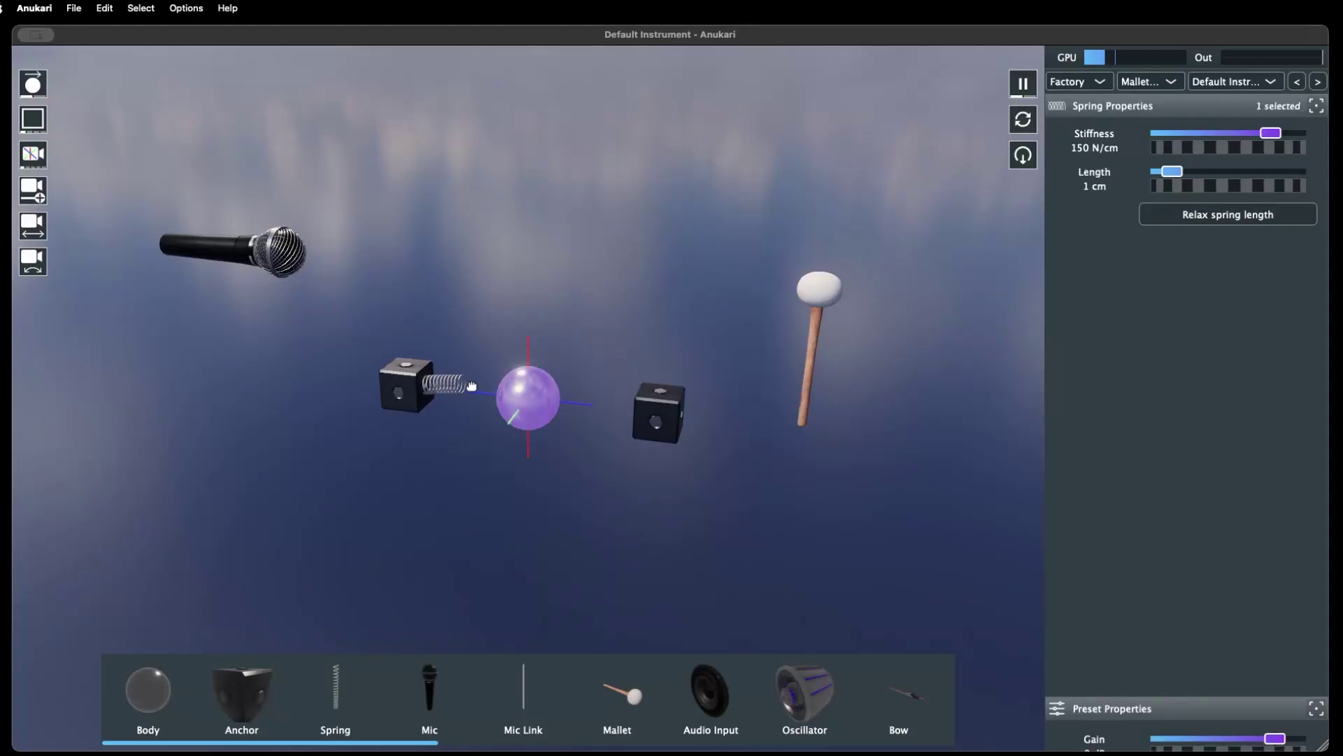
{"action": "left_click", "coordinate": [545, 392]}
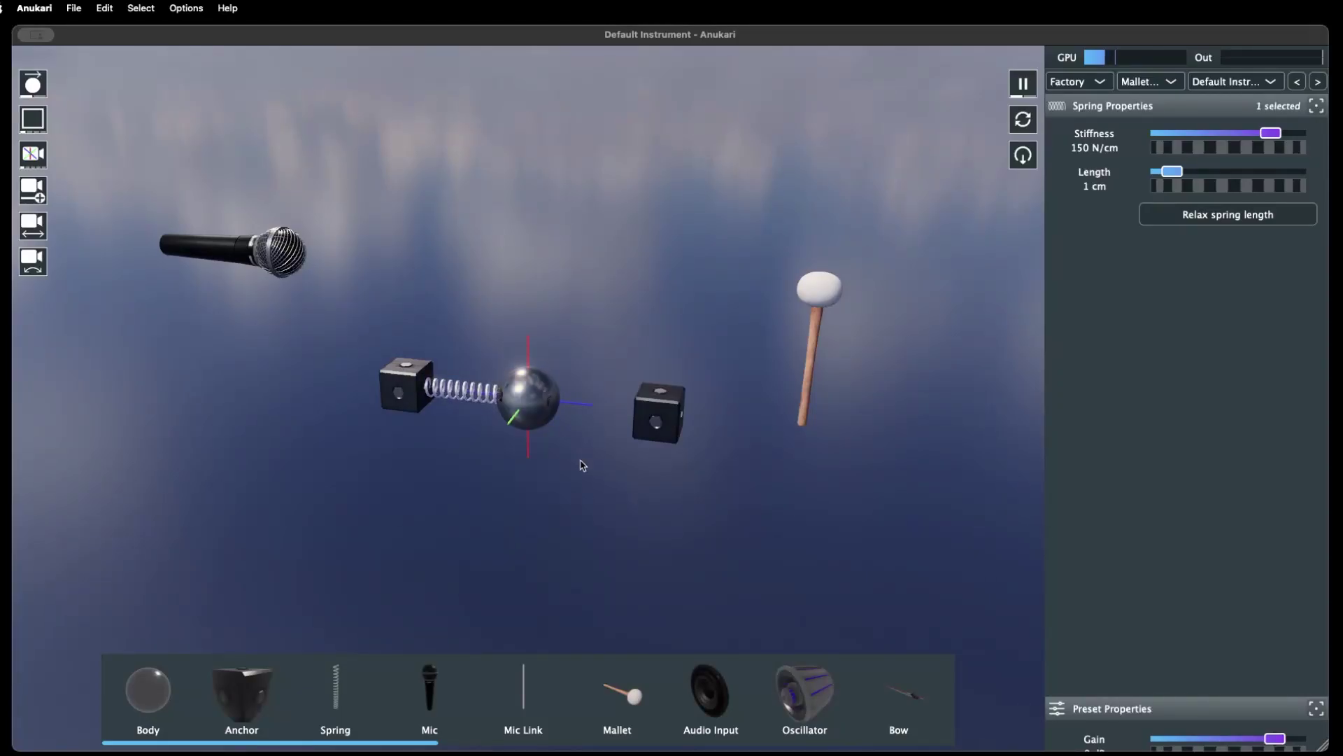
{"action": "left_click", "coordinate": [536, 398]}
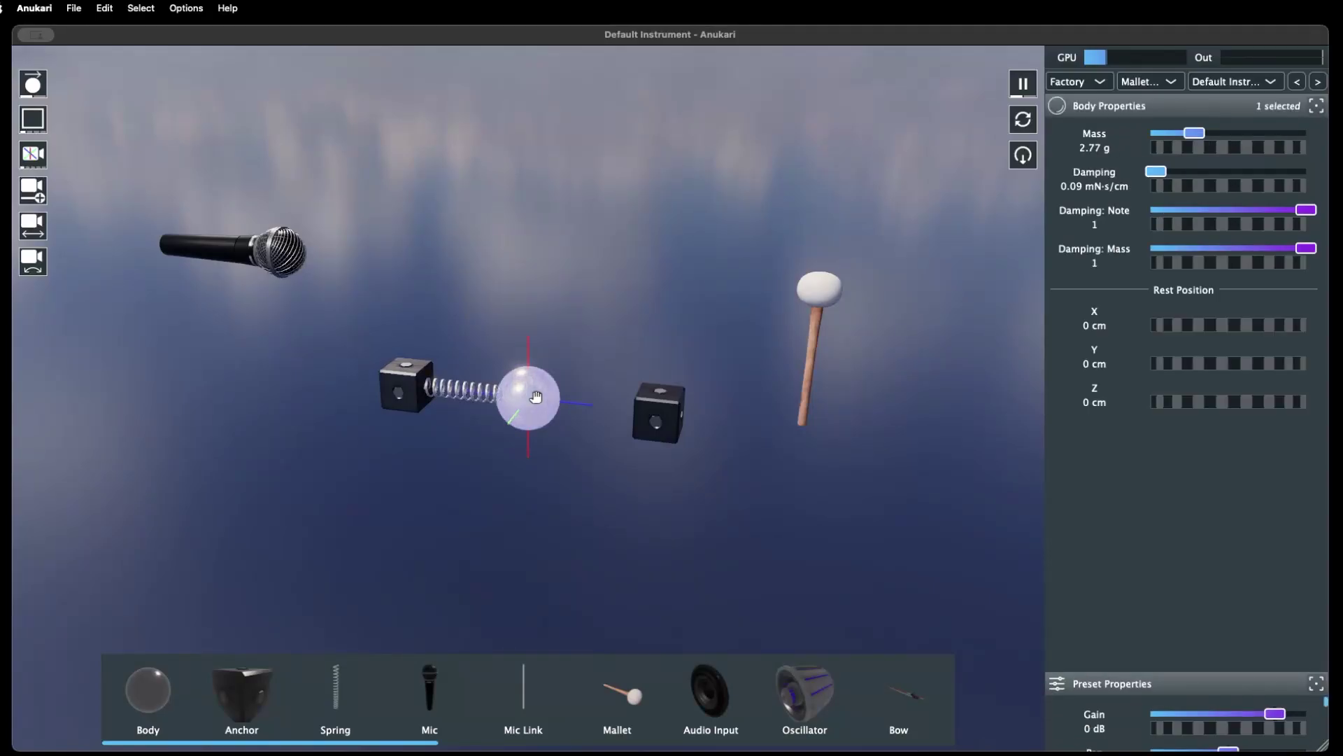
{"action": "key", "text": "s"}
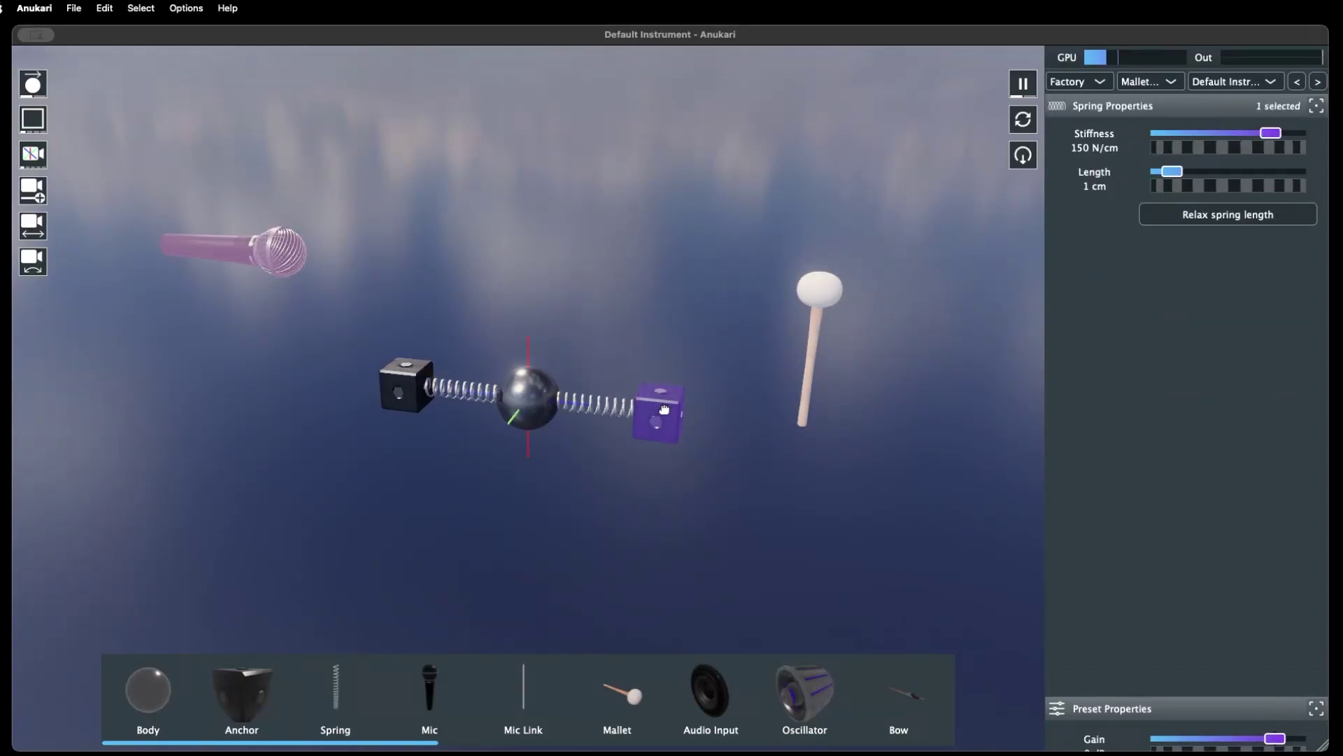
{"action": "left_click", "coordinate": [664, 405]}
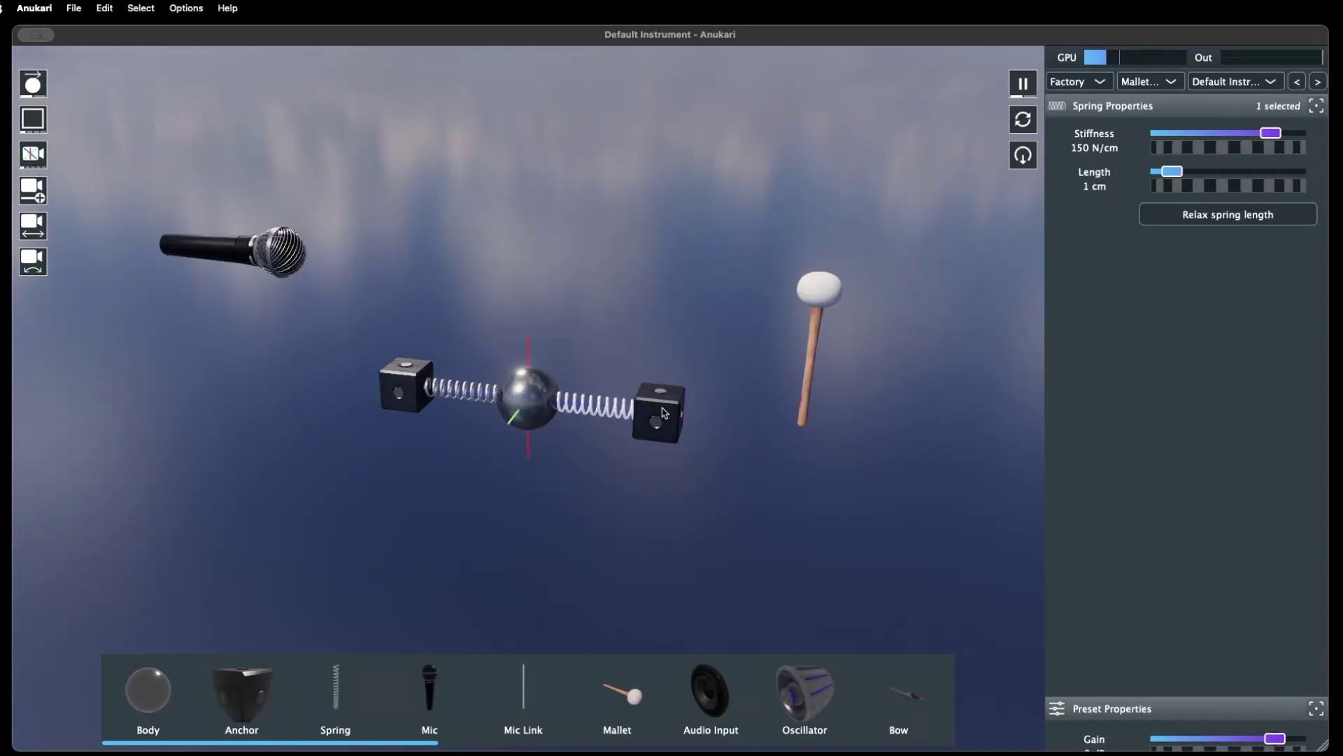
{"action": "left_click", "coordinate": [518, 515]}
Use Connect to... on the mallet, then on the microphone, targeting the centre sphere each time
{"action": "right_click", "coordinate": [825, 301]}
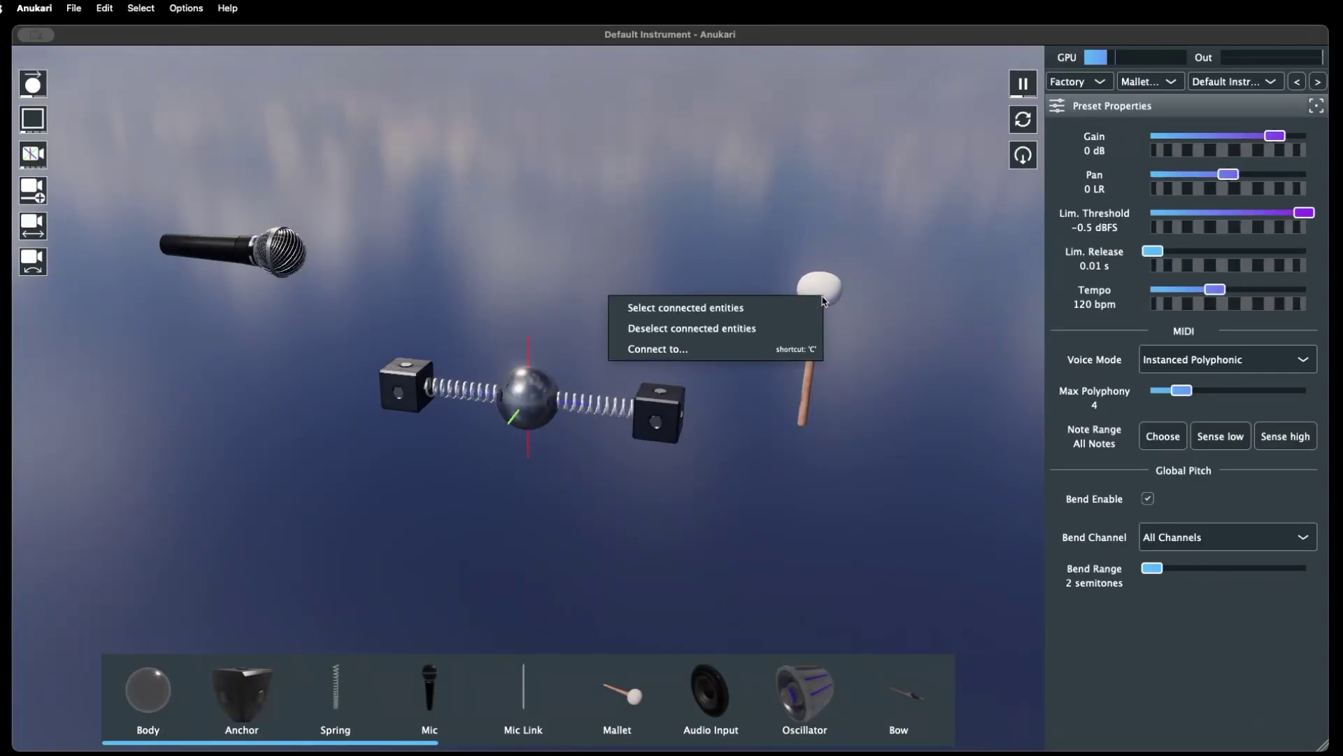
{"action": "left_click", "coordinate": [713, 351]}
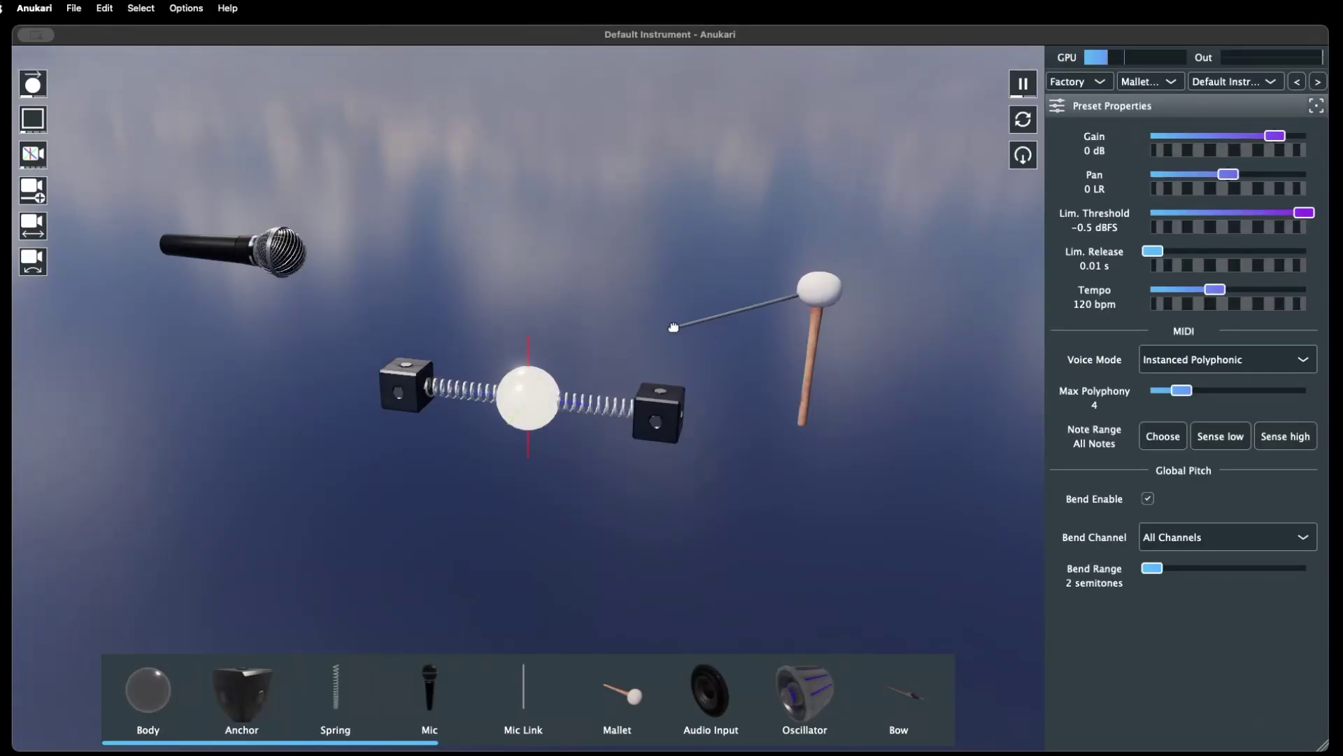
{"action": "left_click", "coordinate": [537, 380]}
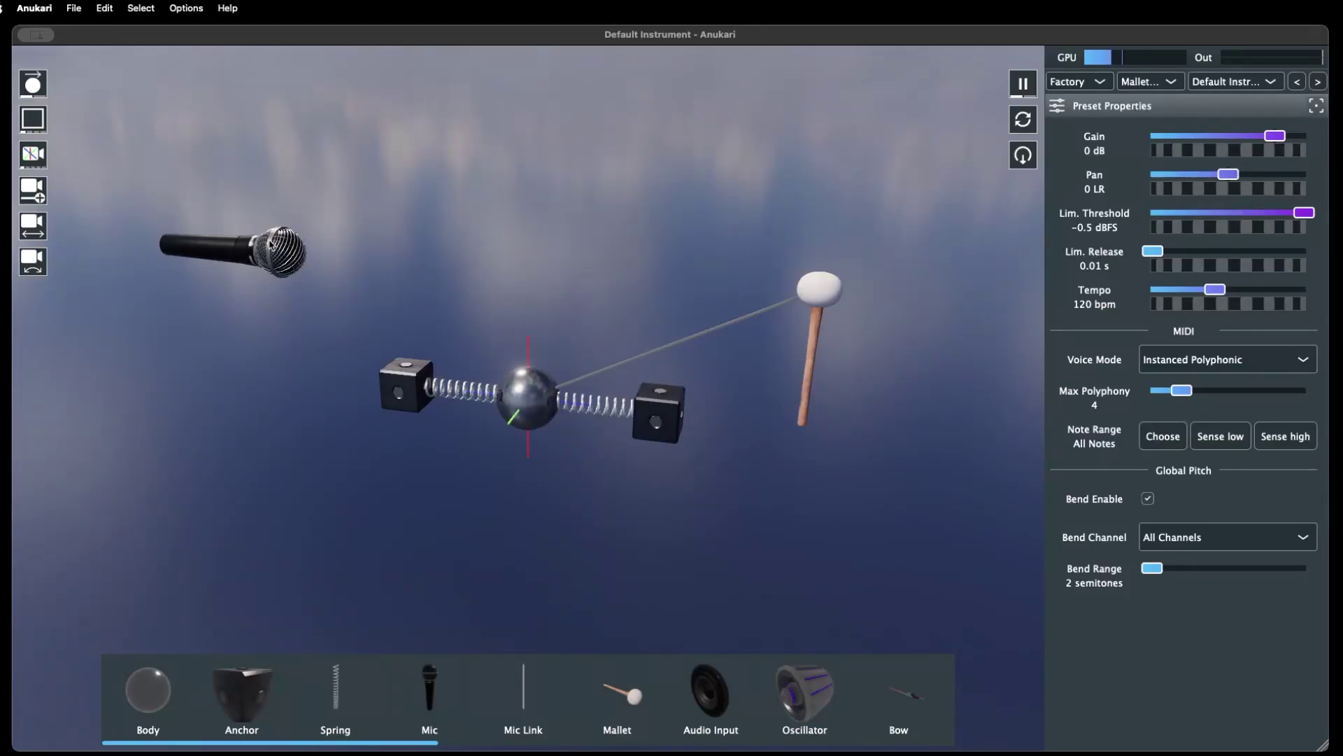
{"action": "right_click", "coordinate": [271, 240]}
{"action": "left_click", "coordinate": [303, 300]}
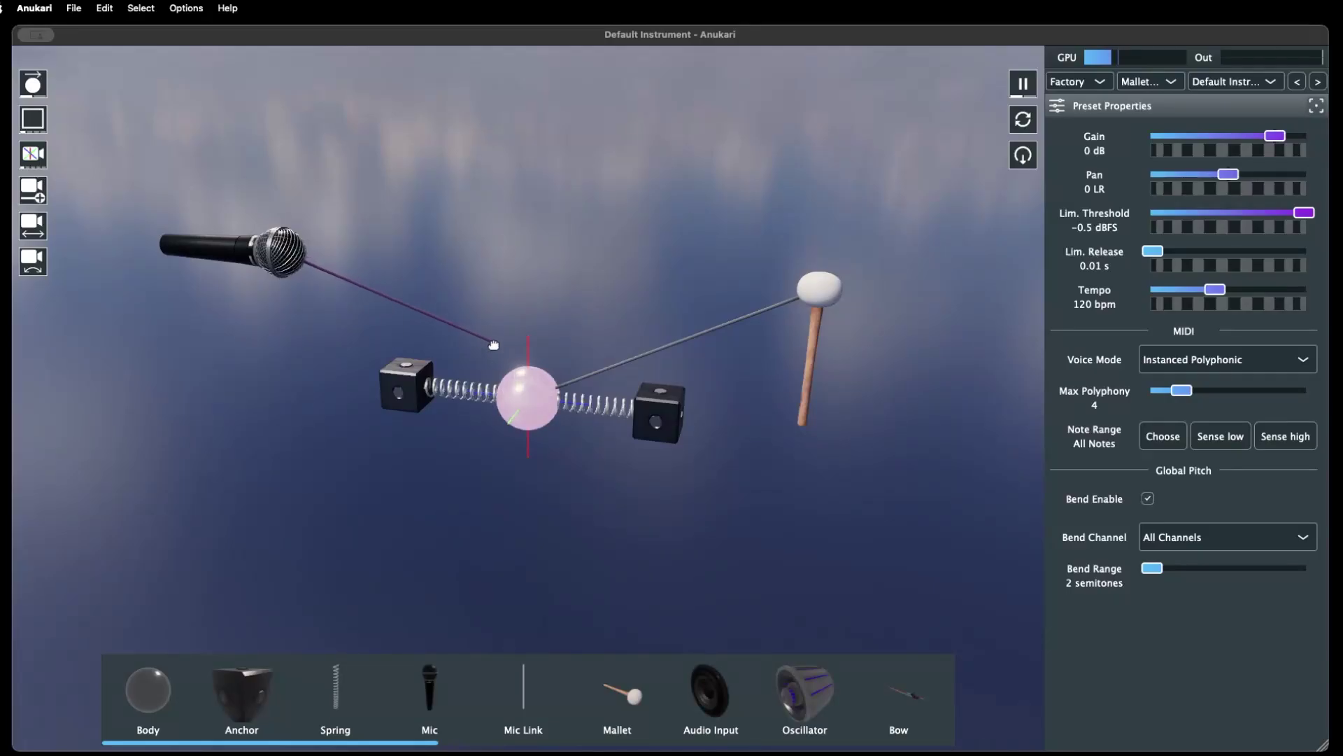
{"action": "left_click", "coordinate": [510, 382]}
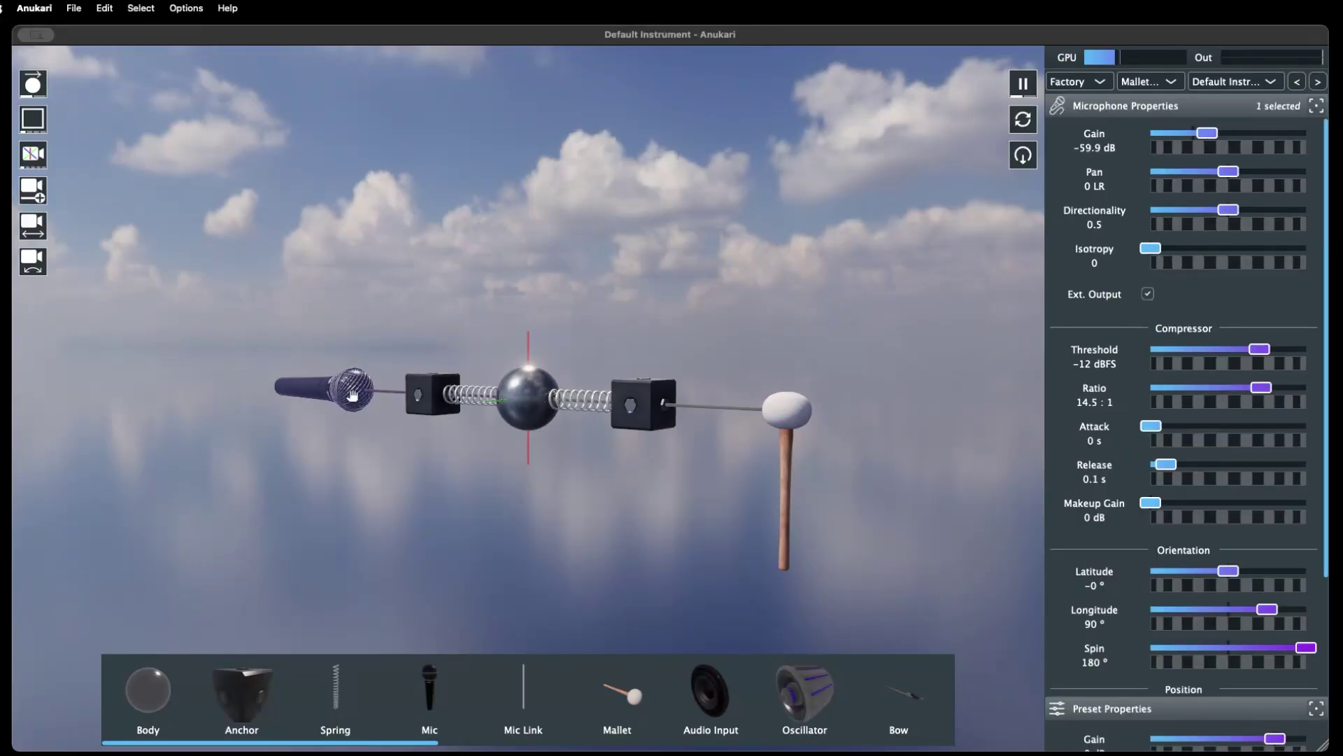
{"action": "left_click", "coordinate": [523, 399]}
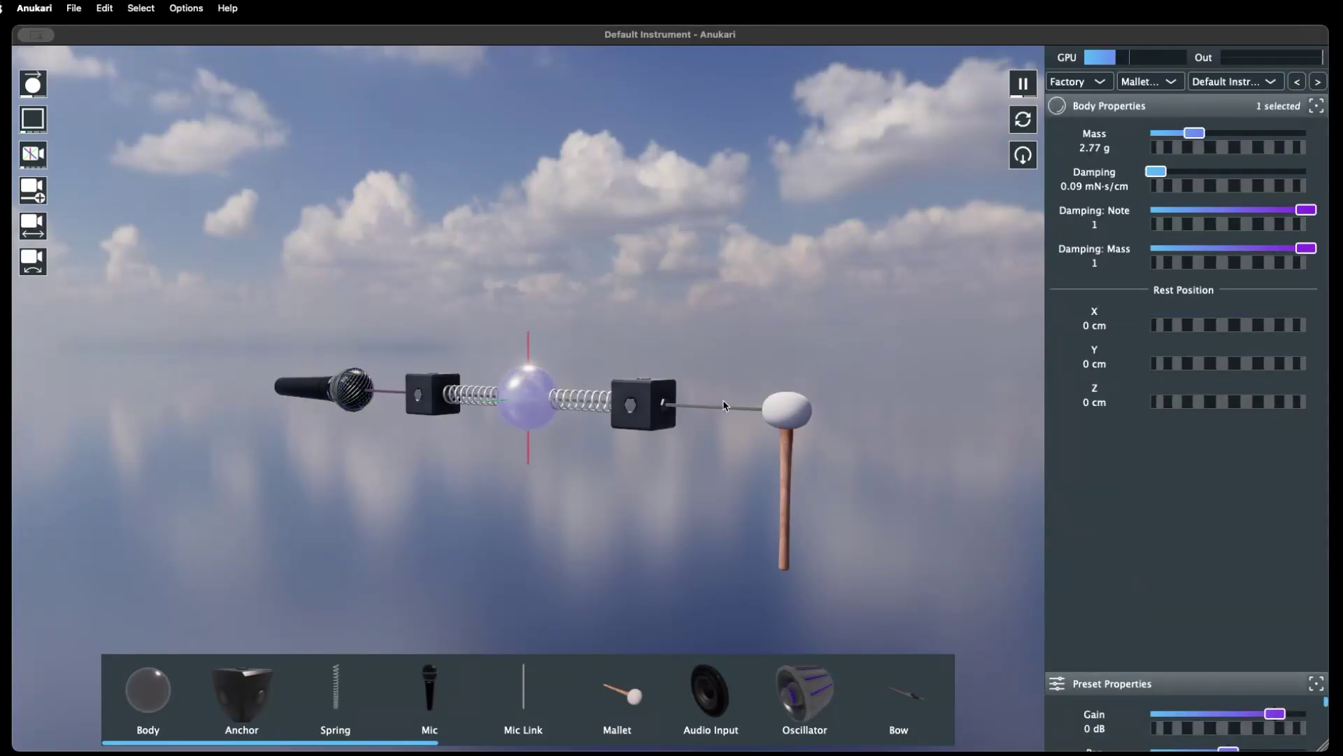
{"action": "left_click", "coordinate": [786, 410]}
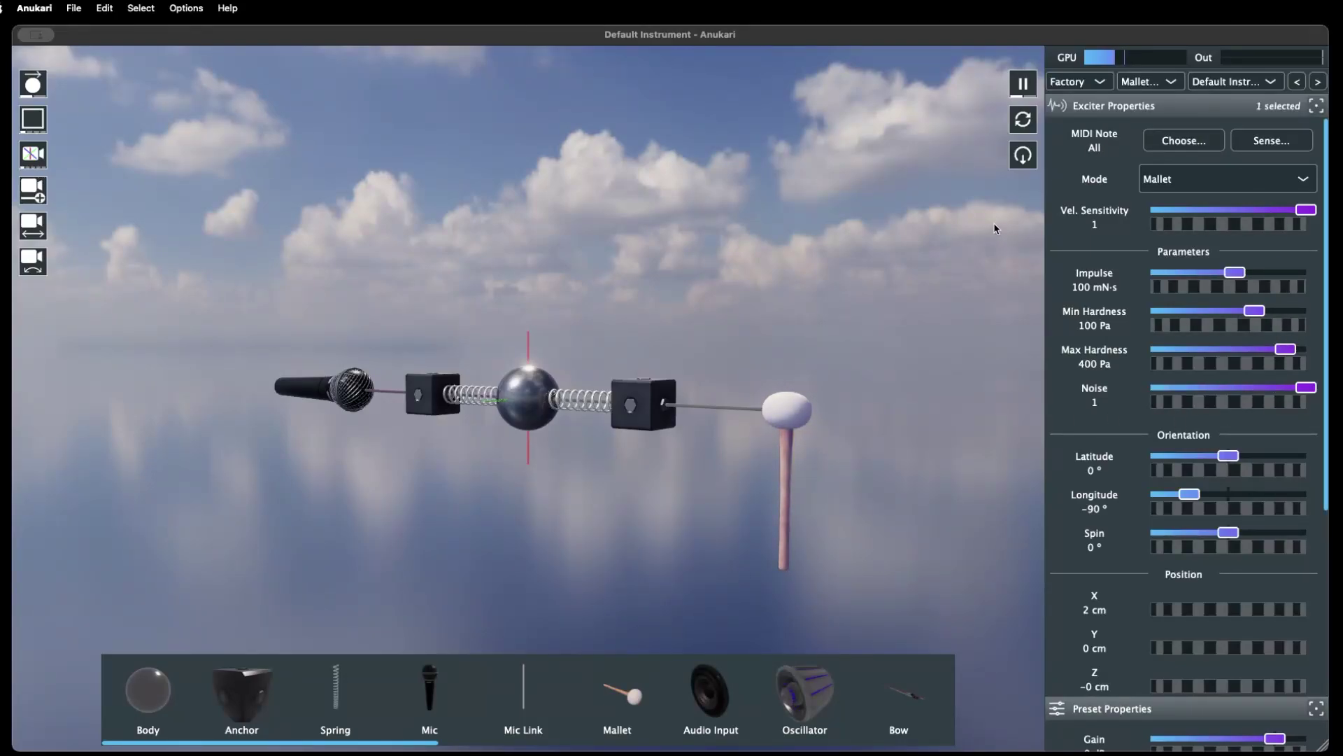
{"action": "mouse_move", "coordinate": [1306, 210]}
{"action": "left_mouse_down"}
{"action": "mouse_move", "coordinate": [1151, 210]}
{"action": "mouse_move", "coordinate": [1309, 210]}
{"action": "left_mouse_up"}
{"action": "left_click", "coordinate": [1303, 179]}
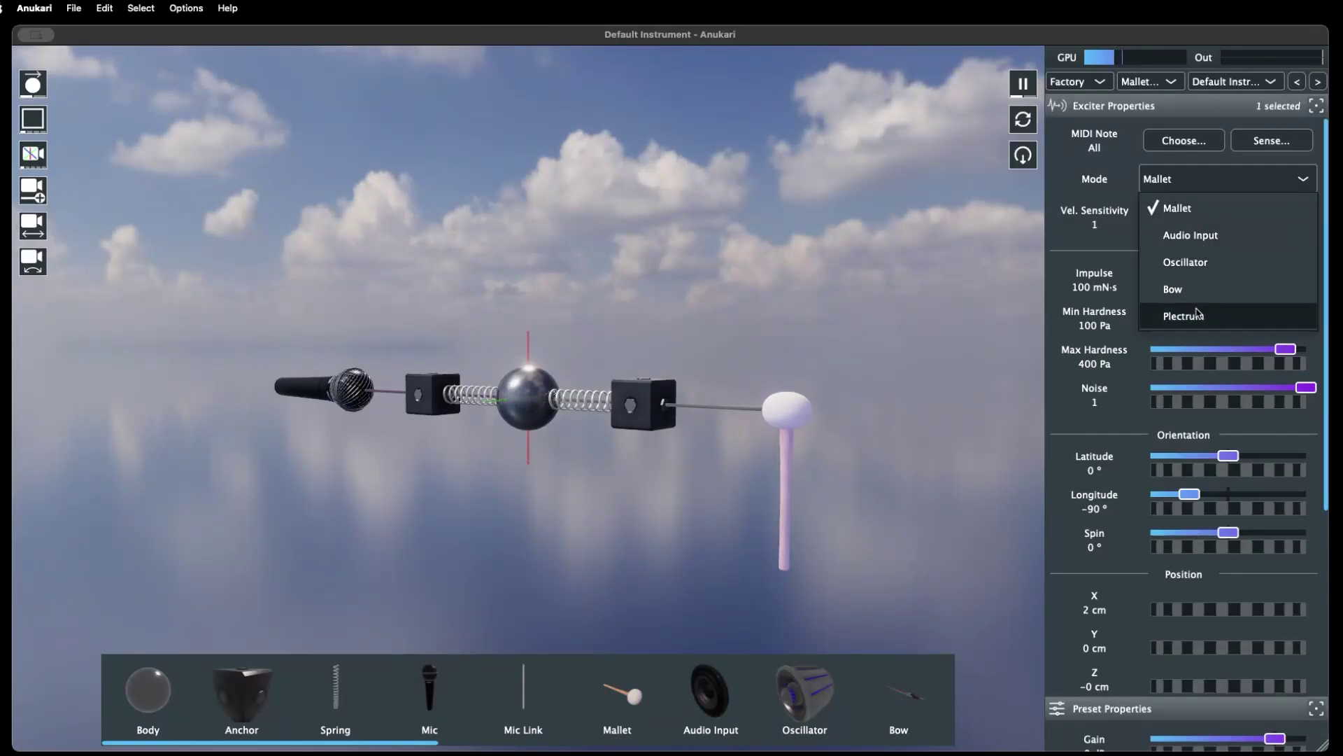
{"action": "left_click", "coordinate": [1180, 209]}
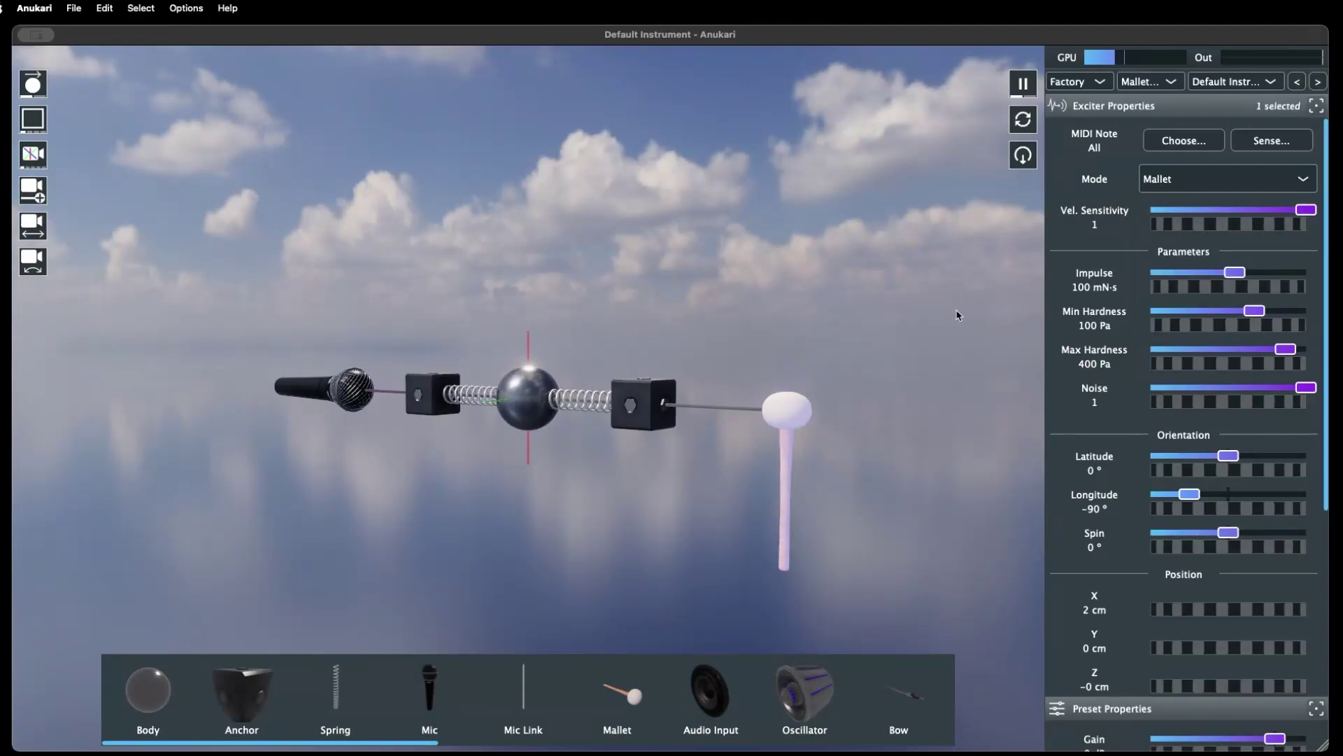
Set the mallet's Impulse from 100 to 150 mN·s, then slide it down to about 136
{"action": "double_click", "coordinate": [1079, 286]}
{"action": "left_click_drag", "start_coordinate": [1079, 287], "coordinate": [1022, 291]}
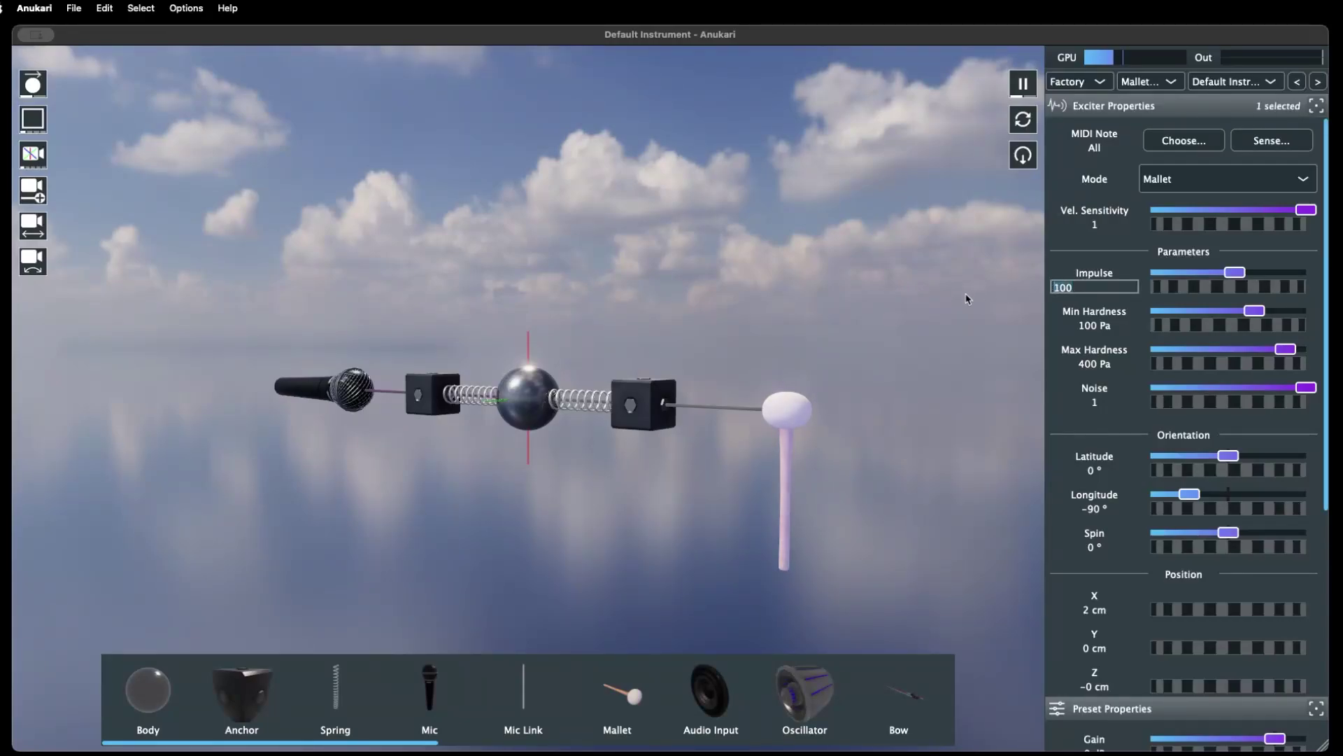
{"action": "type", "text": "150"}
{"action": "key", "text": "Return"}
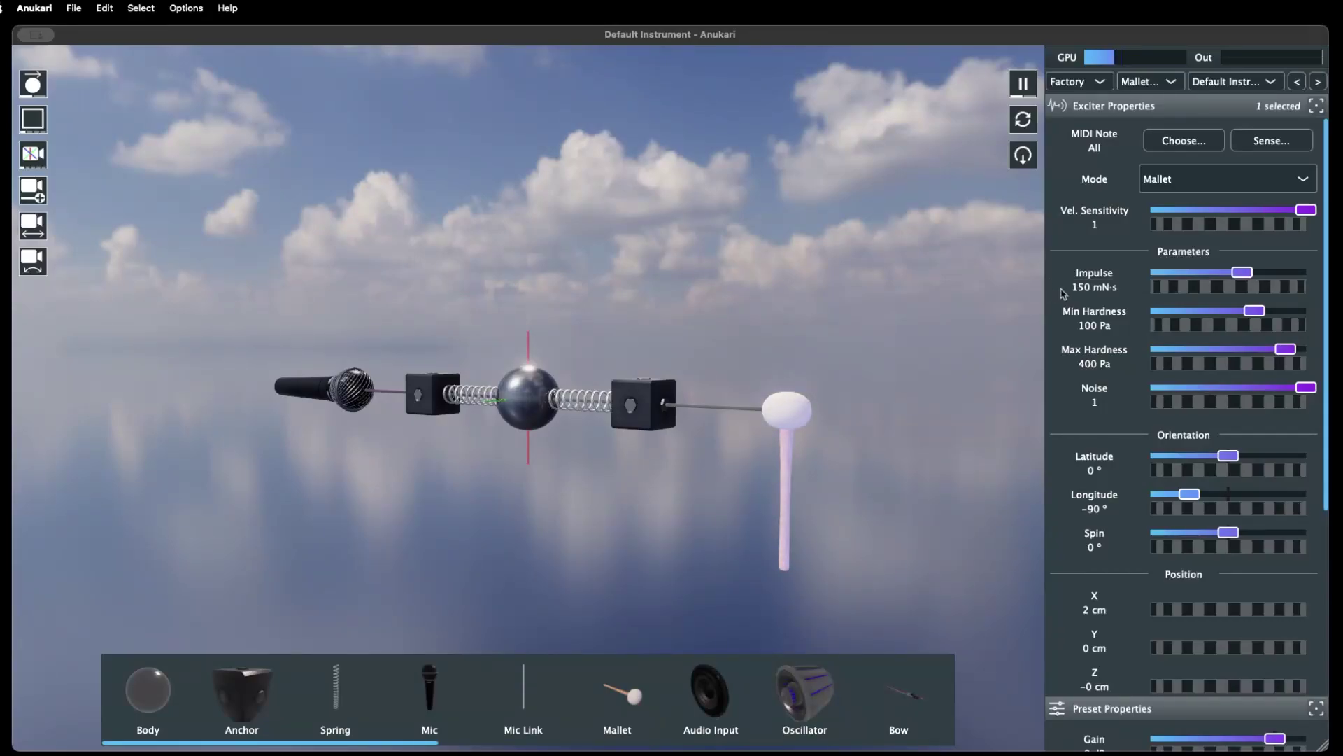
{"action": "left_click_drag", "start_coordinate": [1178, 291], "coordinate": [810, 292]}
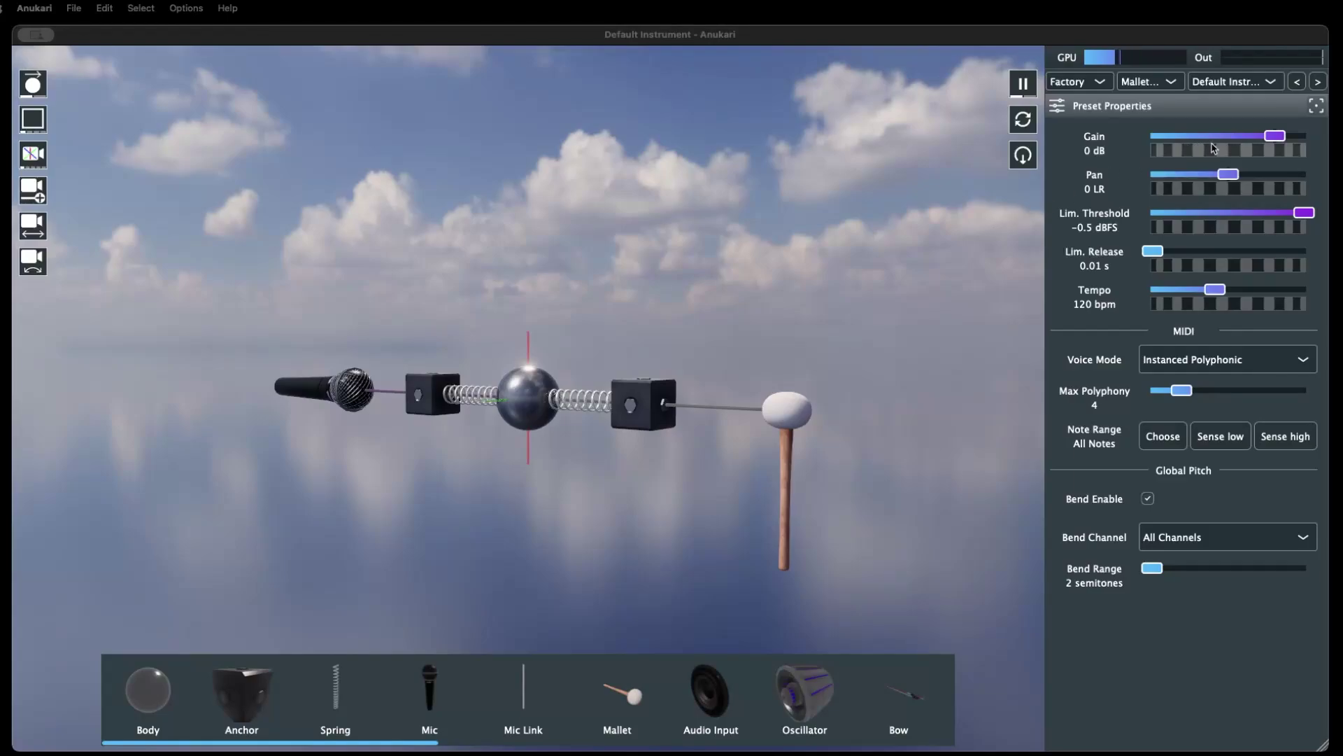
Set gain to -0.46 dB, limiter threshold to -1.05 dBFS and tempo to 232 bpm, leaving release at 0.01 s
{"action": "left_click_drag", "start_coordinate": [1275, 136], "coordinate": [1228, 175]}
{"action": "mouse_move", "coordinate": [1303, 213]}
{"action": "left_mouse_down"}
{"action": "mouse_move", "coordinate": [1200, 215]}
{"action": "mouse_move", "coordinate": [1306, 214]}
{"action": "left_mouse_up"}
{"action": "mouse_move", "coordinate": [1153, 251]}
{"action": "left_mouse_down"}
{"action": "mouse_move", "coordinate": [1287, 254]}
{"action": "mouse_move", "coordinate": [1146, 254]}
{"action": "left_mouse_up"}
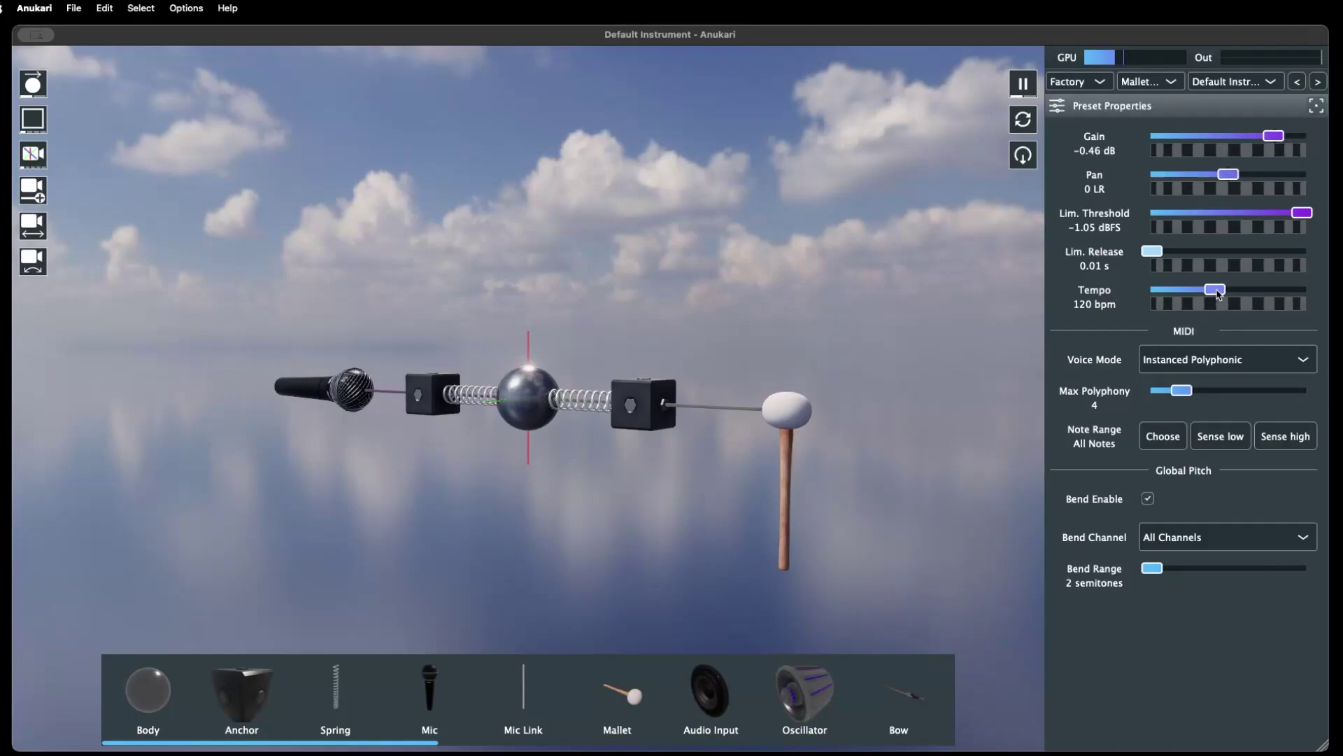
{"action": "left_click_drag", "start_coordinate": [1216, 290], "coordinate": [1254, 294]}
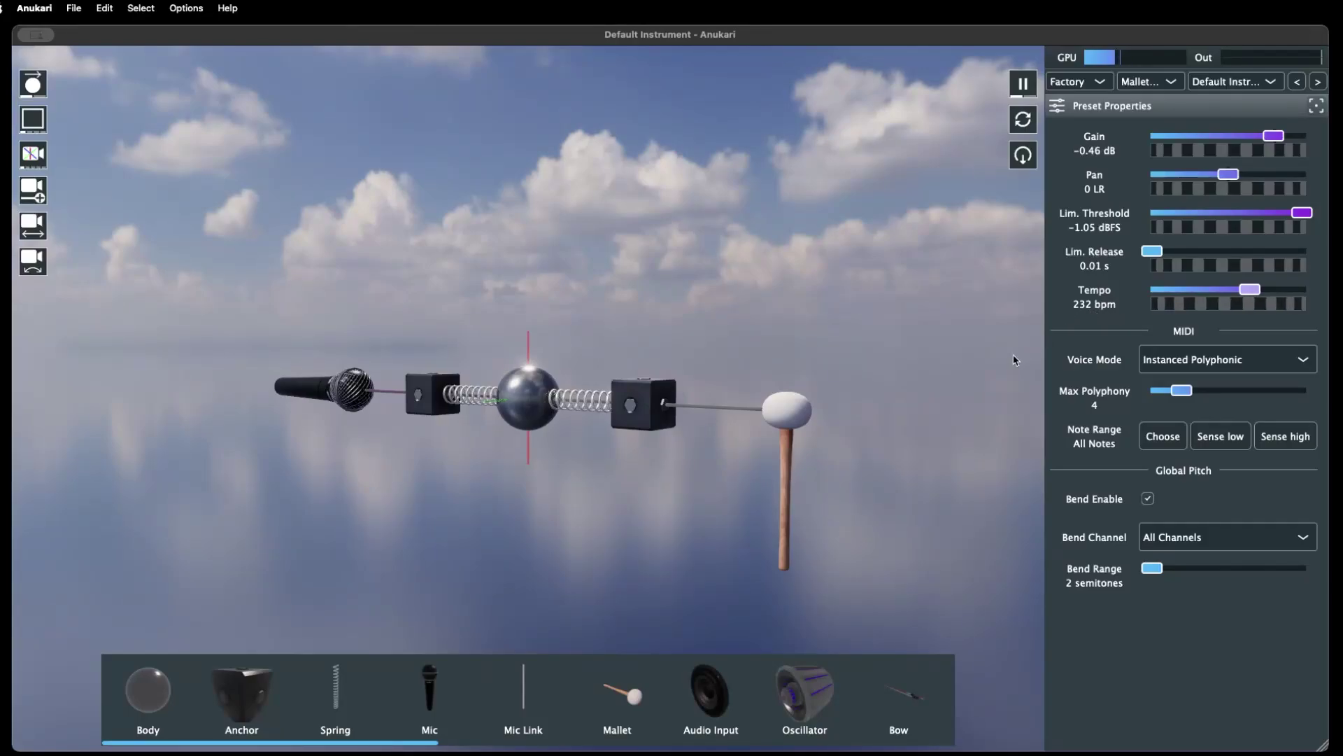
Keep Instanced Polyphonic voice mode and All Channels bend, set Max Polyphony to 5, and try Bend Range
{"action": "left_click", "coordinate": [1191, 358]}
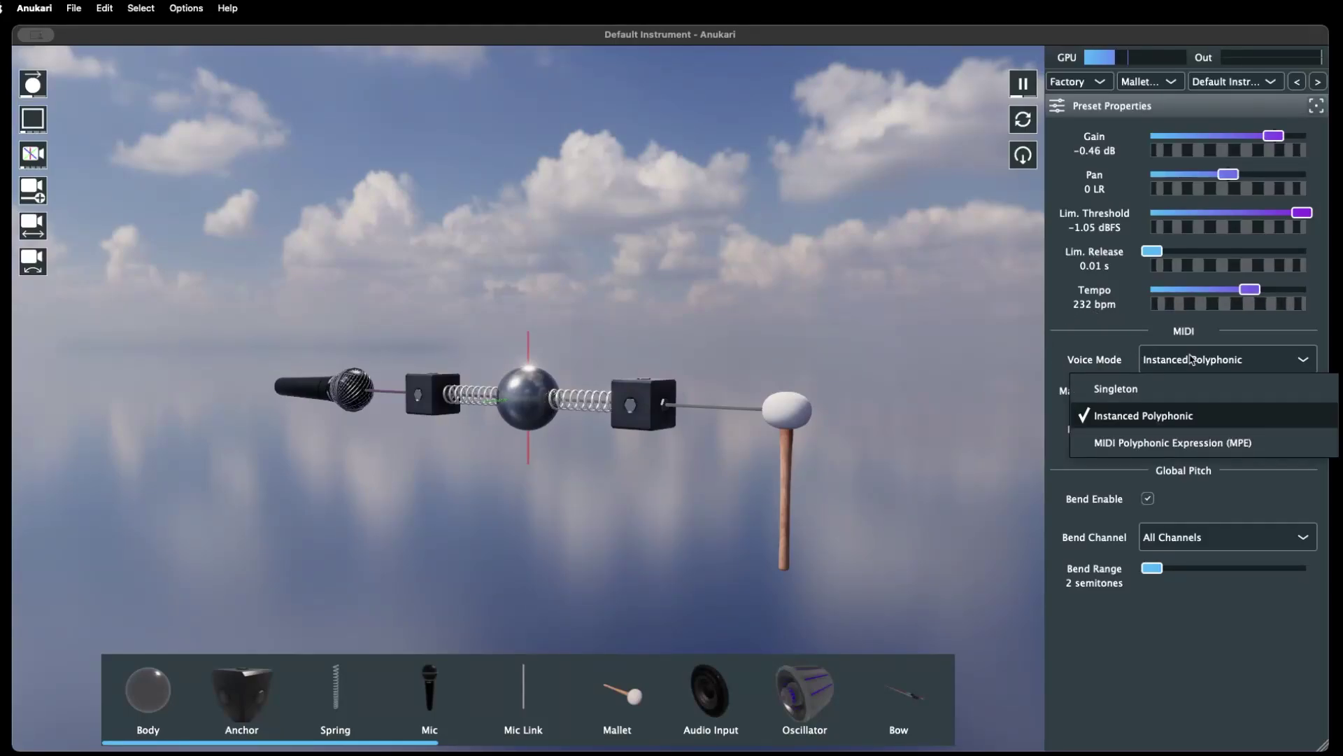
{"action": "left_click", "coordinate": [1192, 359]}
{"action": "mouse_move", "coordinate": [1170, 390]}
{"action": "left_mouse_down"}
{"action": "mouse_move", "coordinate": [1231, 390]}
{"action": "mouse_move", "coordinate": [1193, 393]}
{"action": "left_mouse_up"}
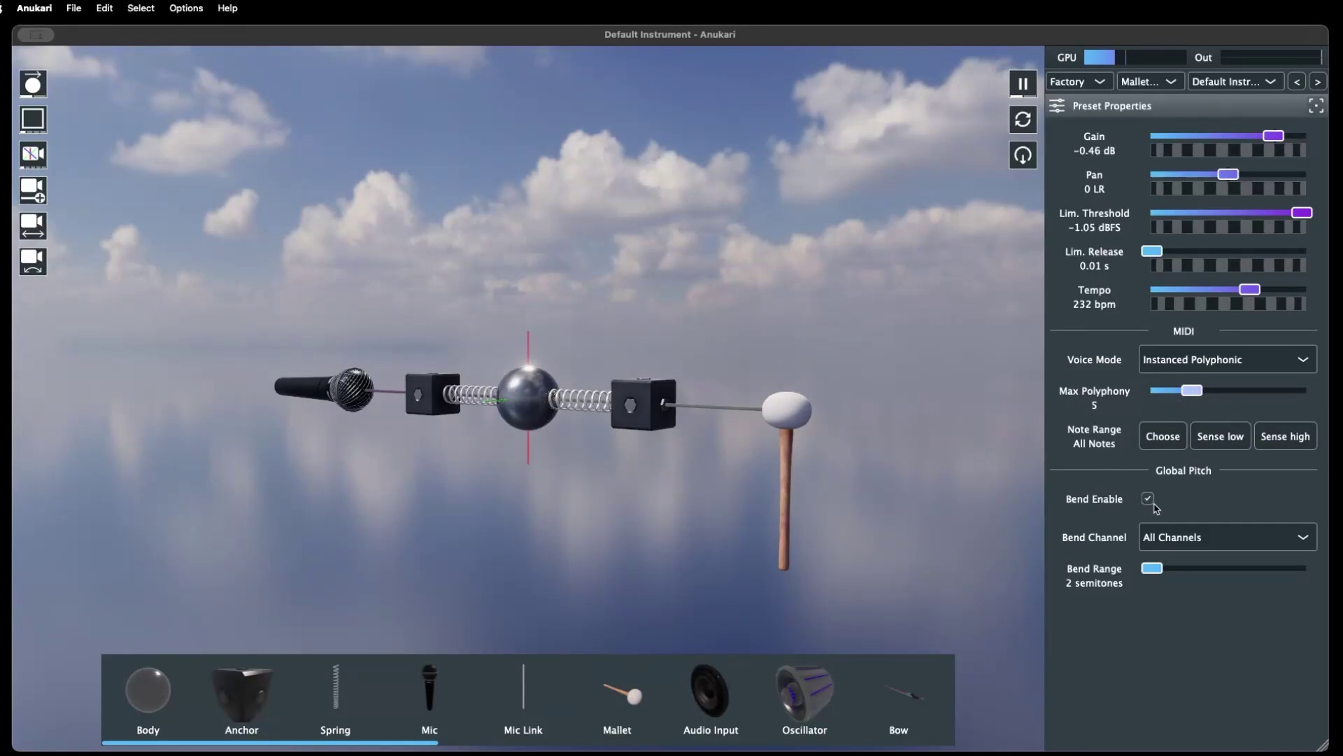
{"action": "left_click", "coordinate": [1191, 536]}
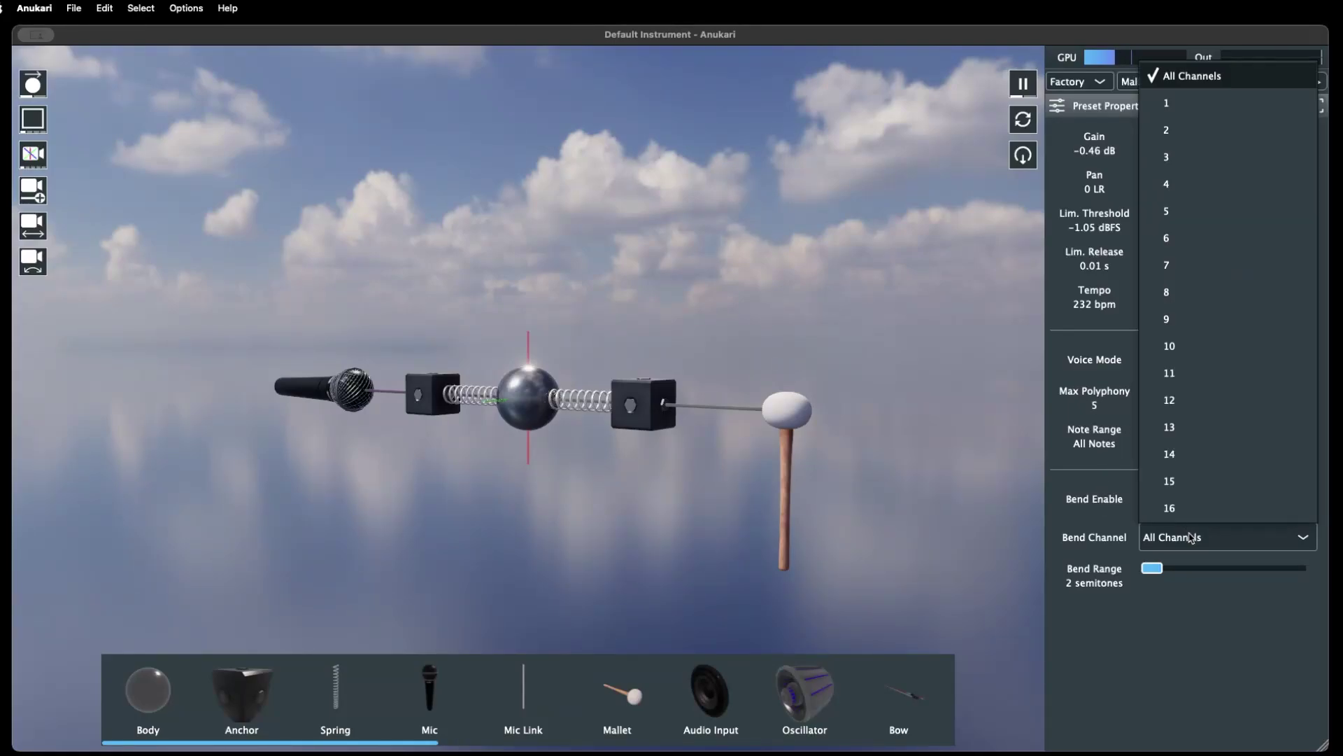
{"action": "left_click", "coordinate": [1191, 537]}
{"action": "mouse_move", "coordinate": [1153, 568]}
{"action": "left_mouse_down"}
{"action": "mouse_move", "coordinate": [1263, 571]}
{"action": "mouse_move", "coordinate": [1153, 574]}
{"action": "left_mouse_up"}
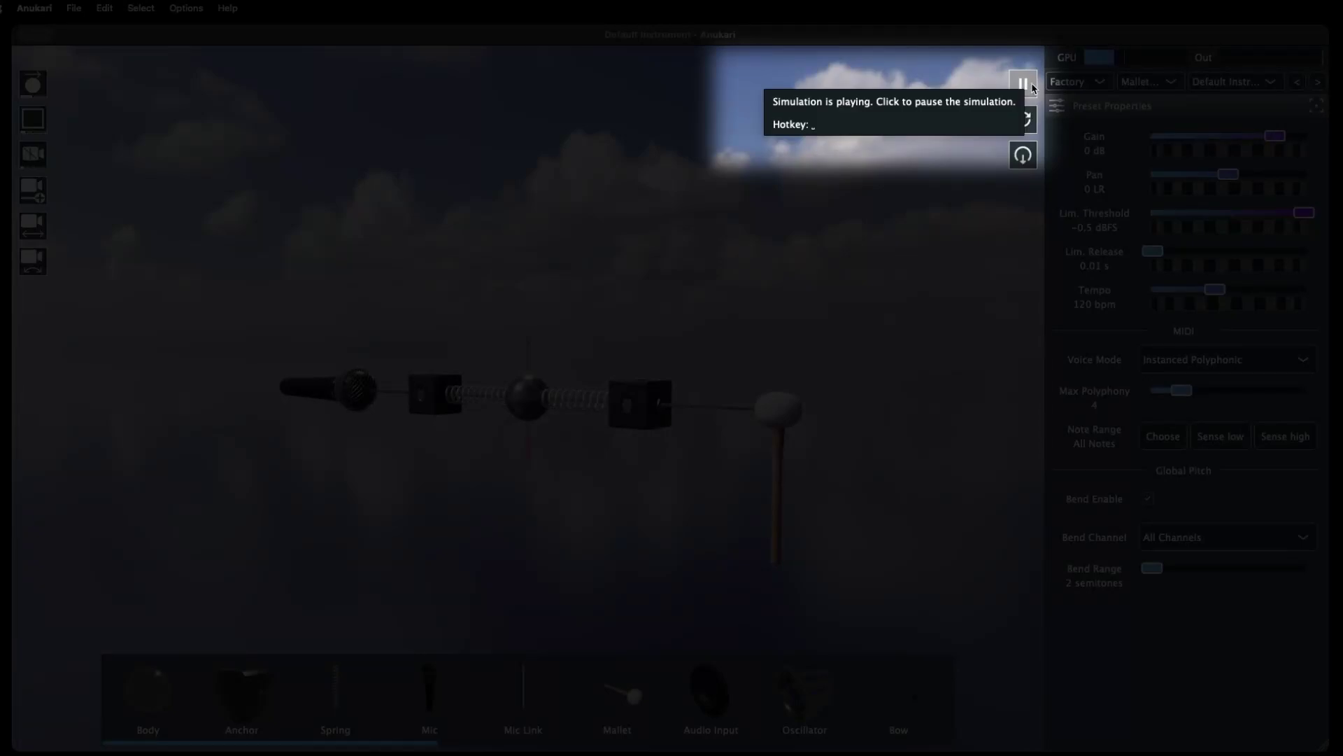
Pause and resume the simulation, yank the centre sphere to trip the circuit breaker, then reset and restart
{"action": "left_click", "coordinate": [1024, 84]}
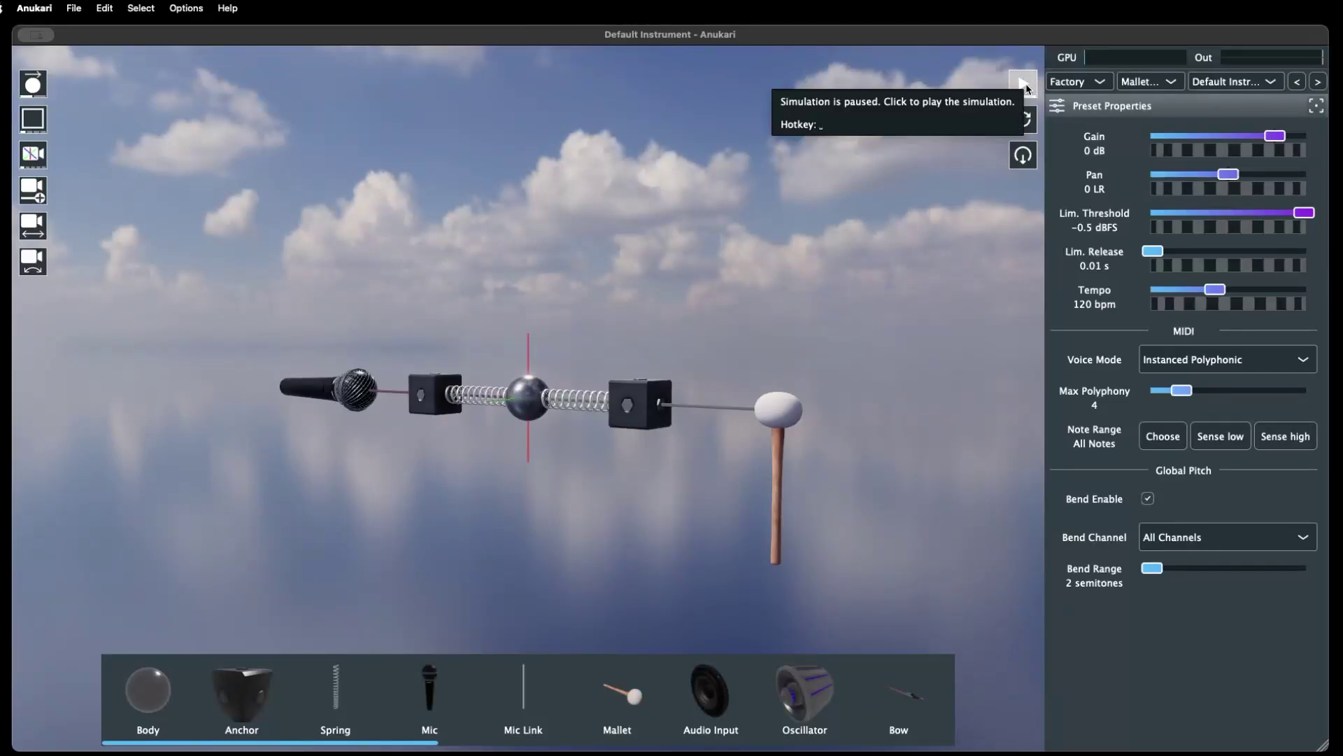
{"action": "left_click", "coordinate": [1024, 84]}
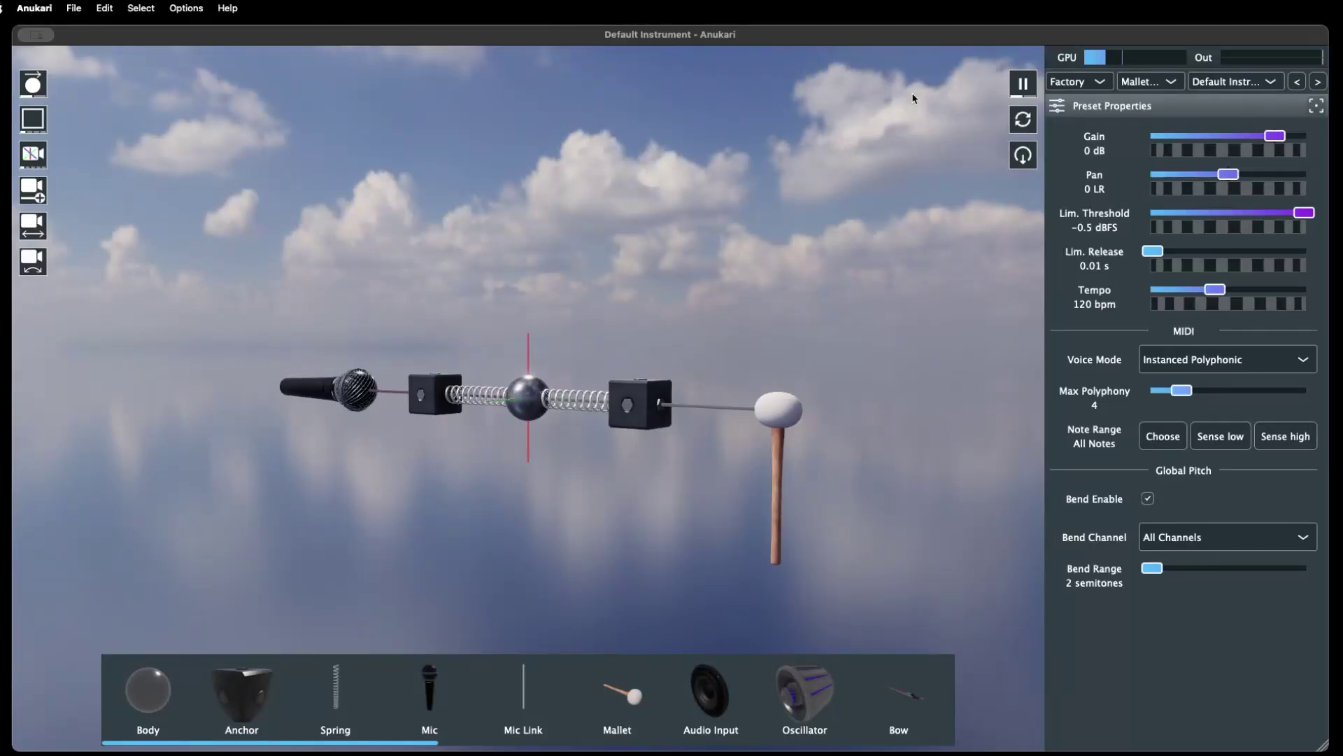
{"action": "left_click_drag", "start_coordinate": [528, 394], "coordinate": [28, 54]}
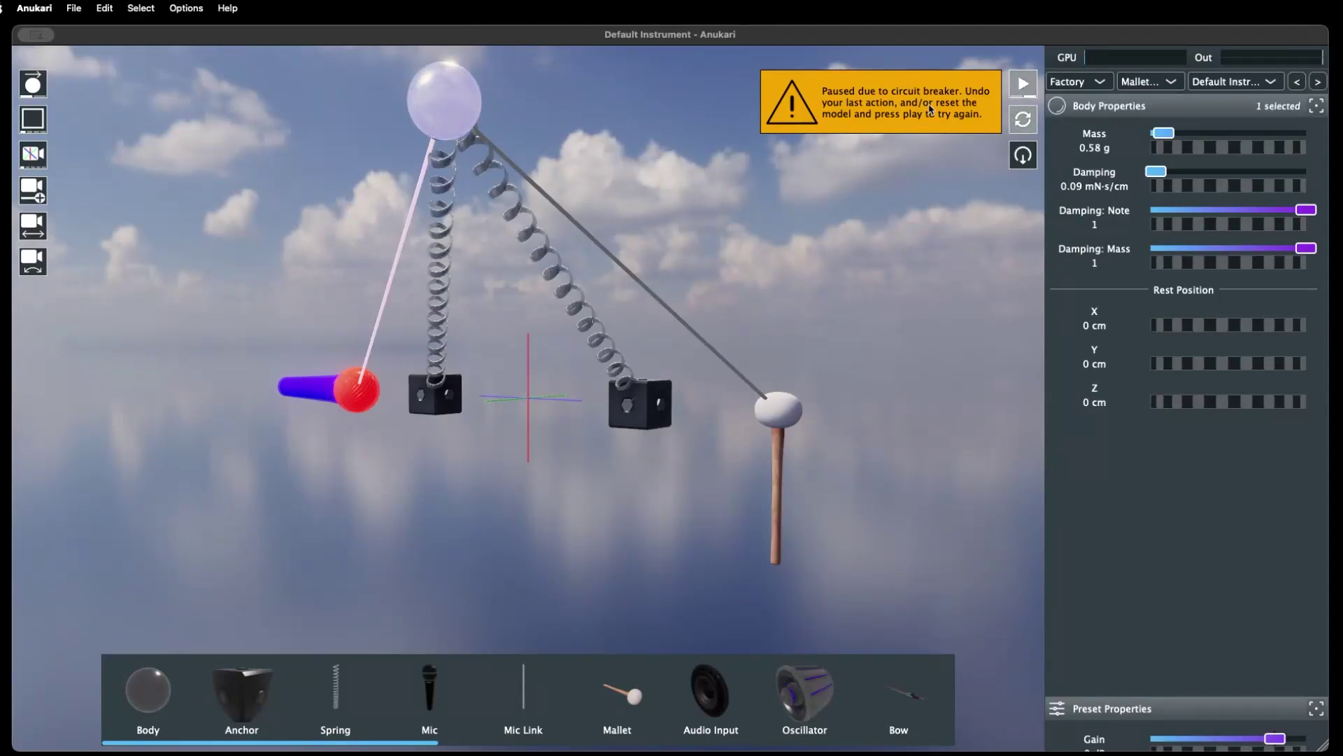
{"action": "left_click", "coordinate": [1022, 120]}
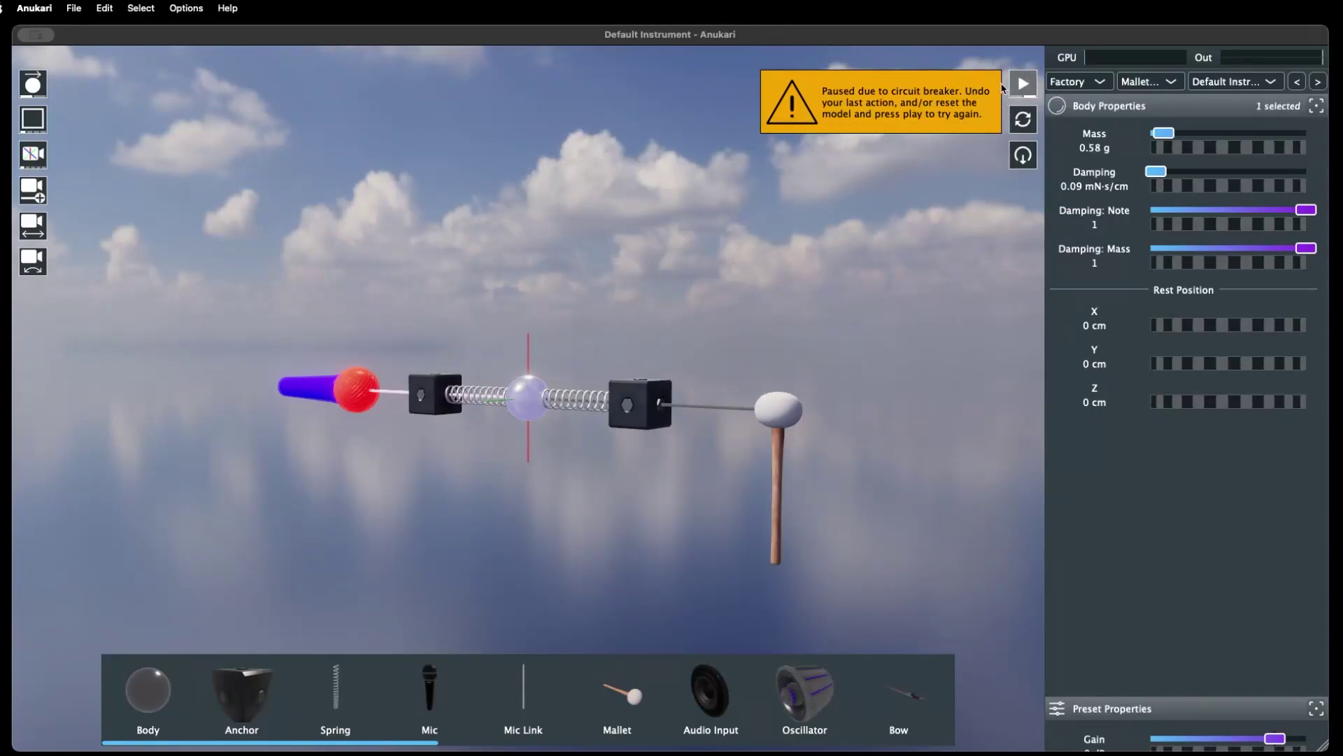
{"action": "left_click", "coordinate": [1024, 84]}
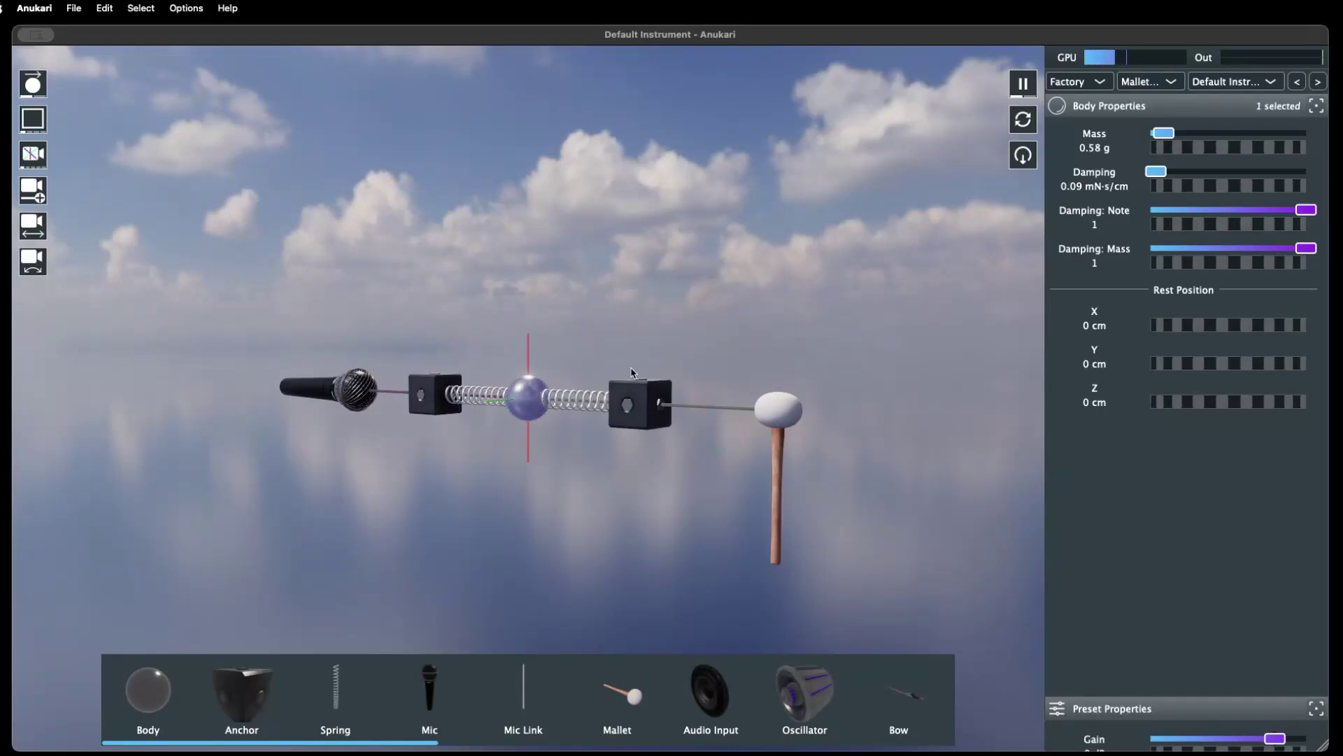
{"action": "left_click_drag", "start_coordinate": [528, 398], "coordinate": [475, 420]}
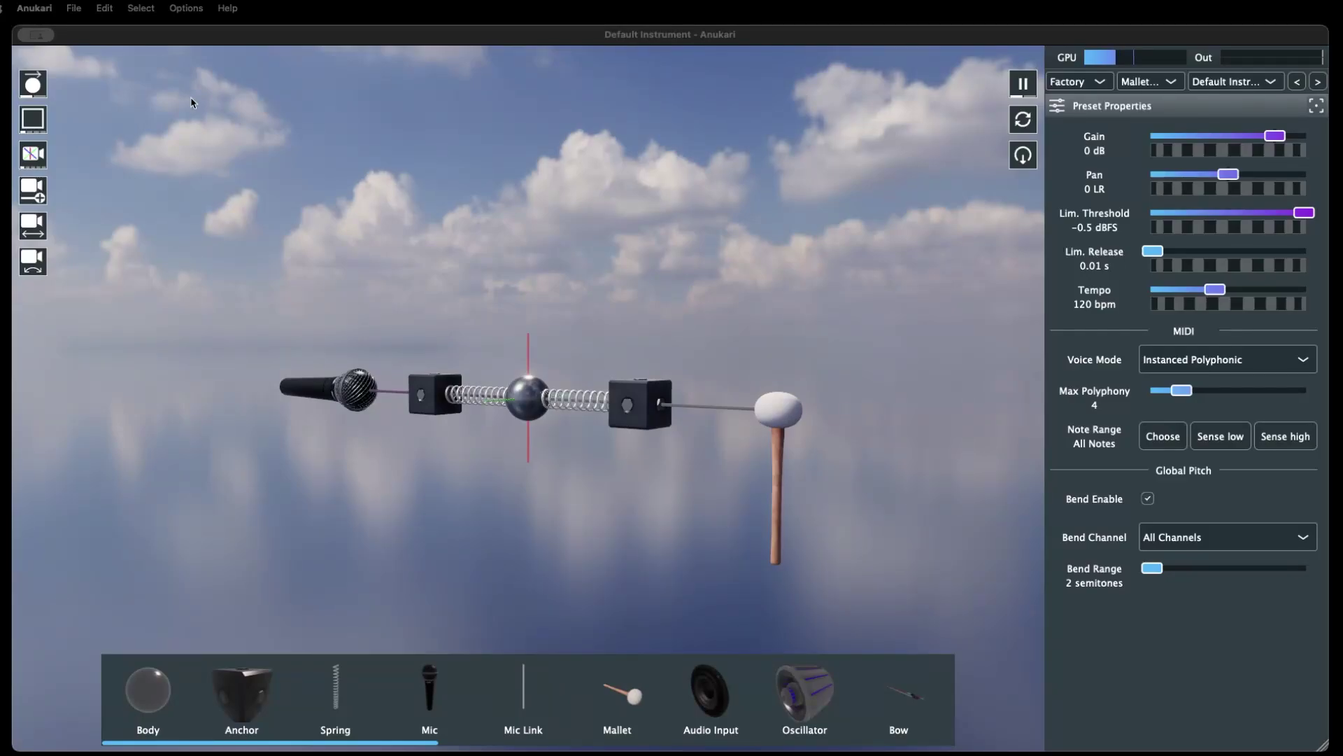
Open Options > Preferences... to show the Audio Device settings
{"action": "left_click", "coordinate": [186, 9]}
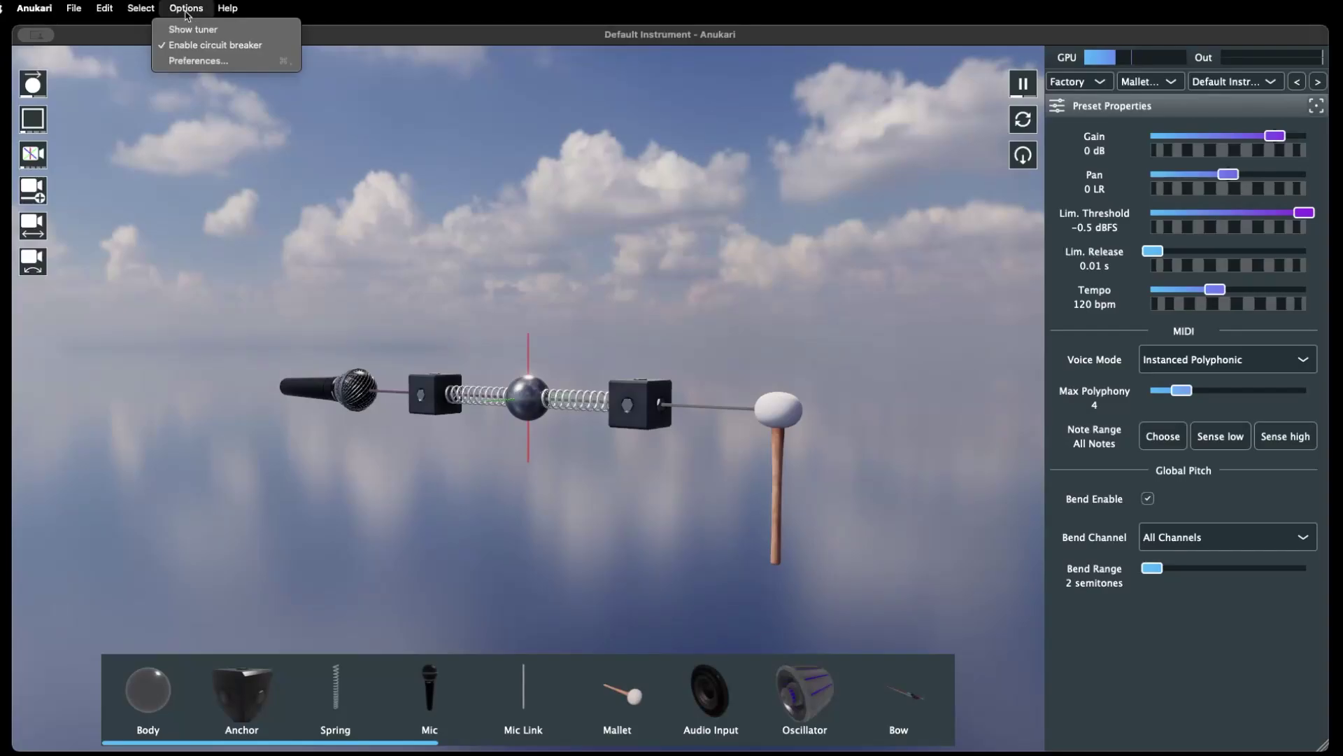
{"action": "left_click", "coordinate": [197, 61]}
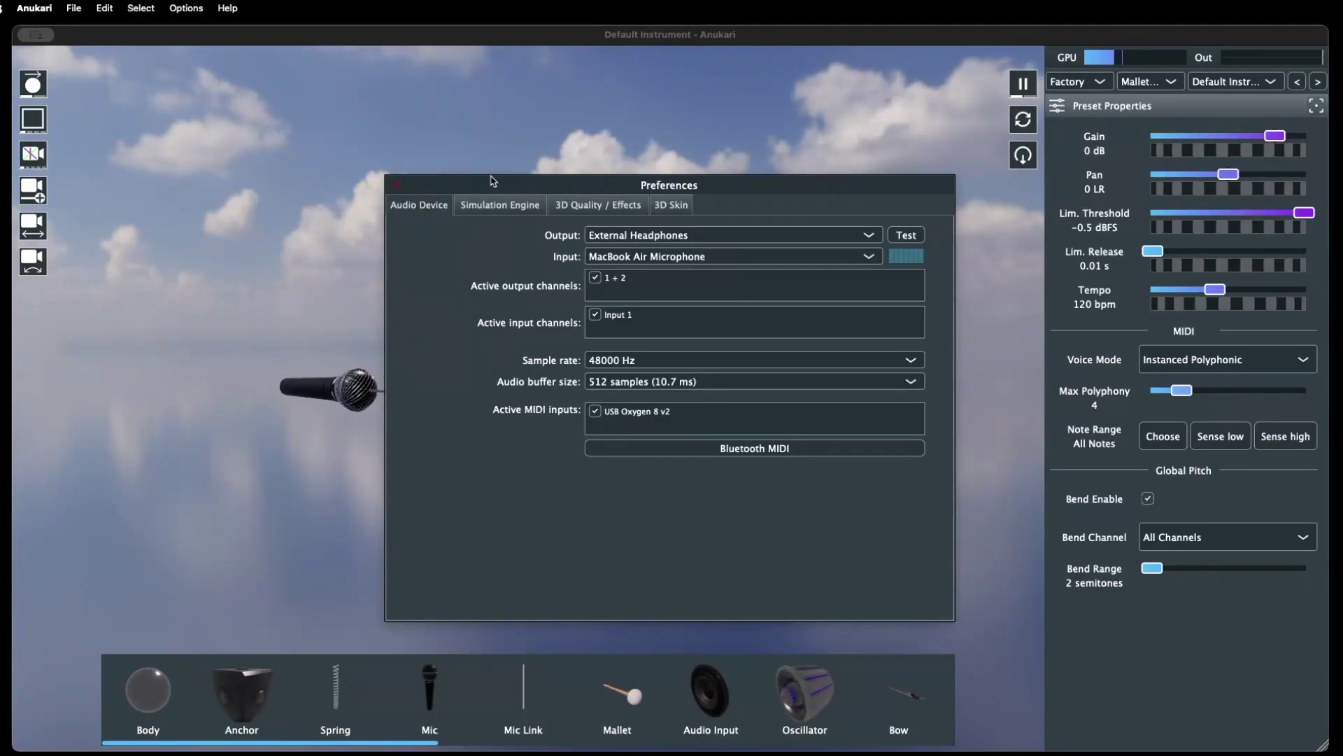
View the Simulation Engine, 3D Quality / Effects and 3D Skin preference pages without changing settings
{"action": "left_click", "coordinate": [499, 207]}
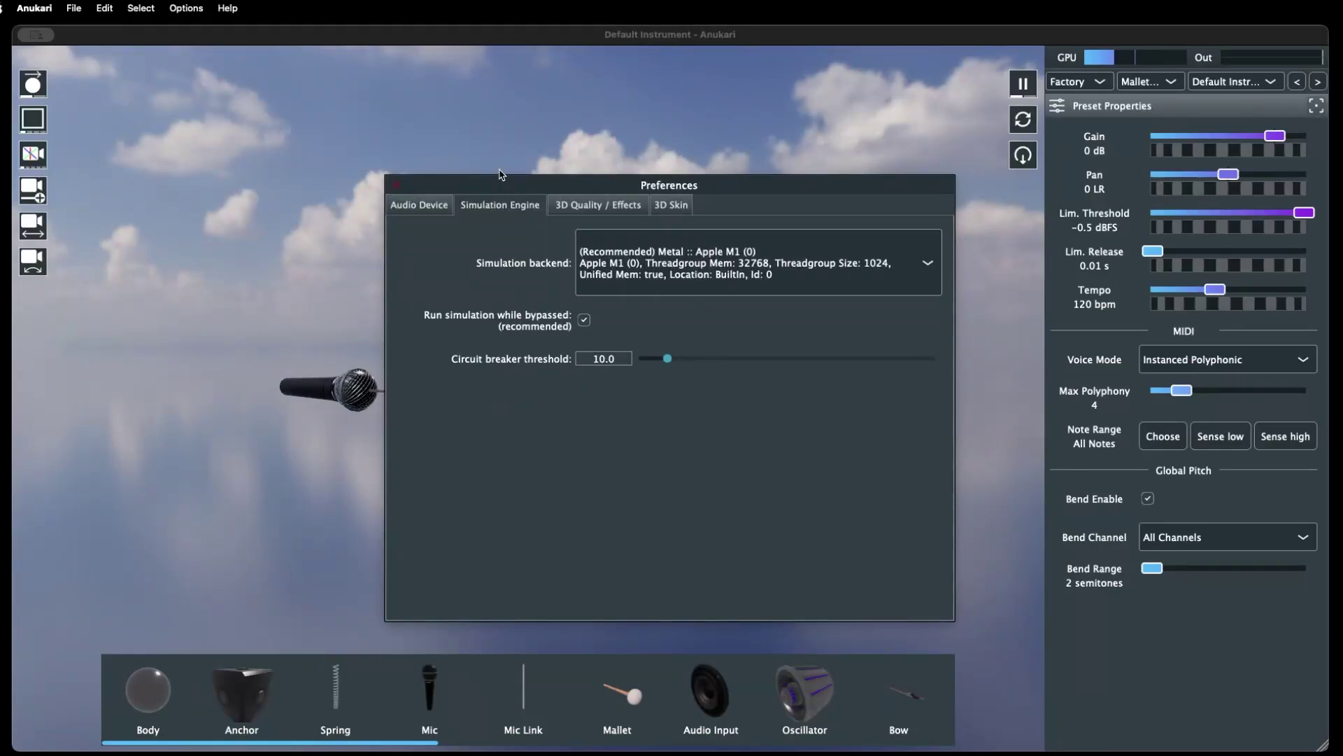
{"action": "left_click", "coordinate": [590, 205]}
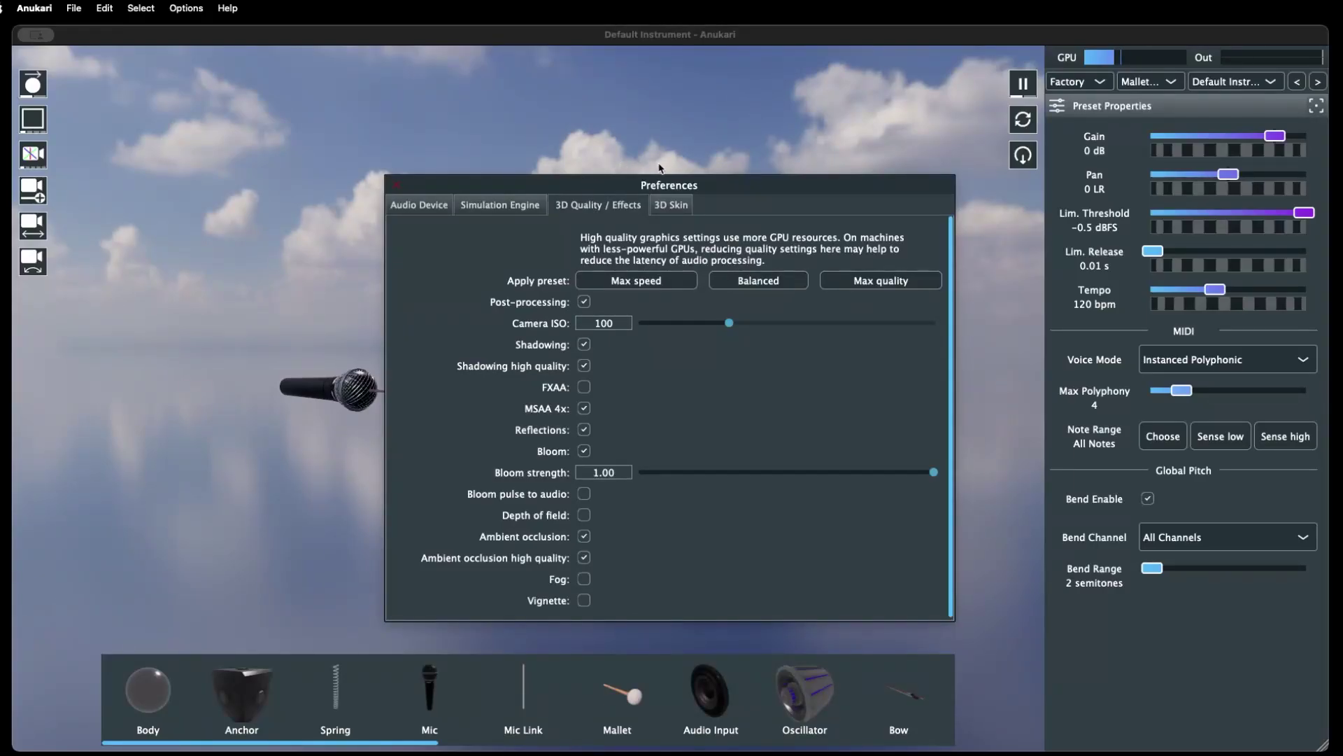
{"action": "left_click", "coordinate": [673, 205]}
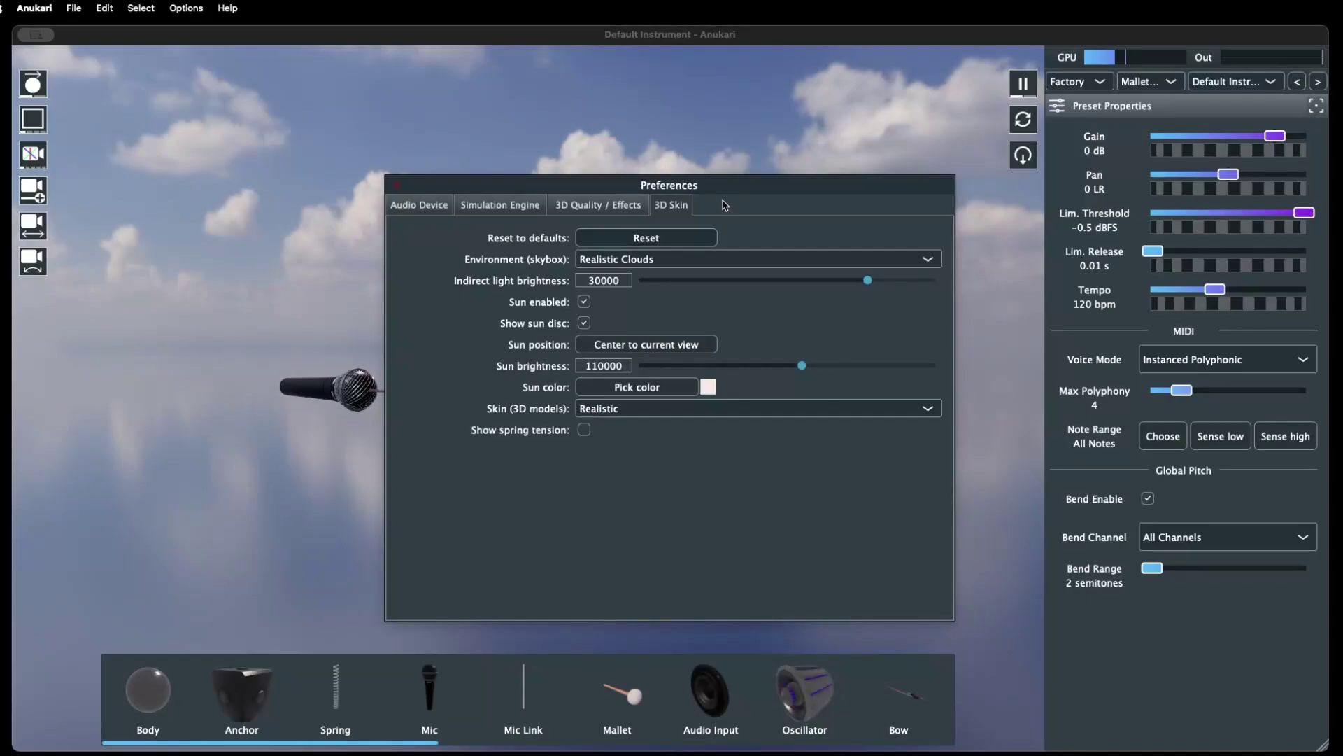